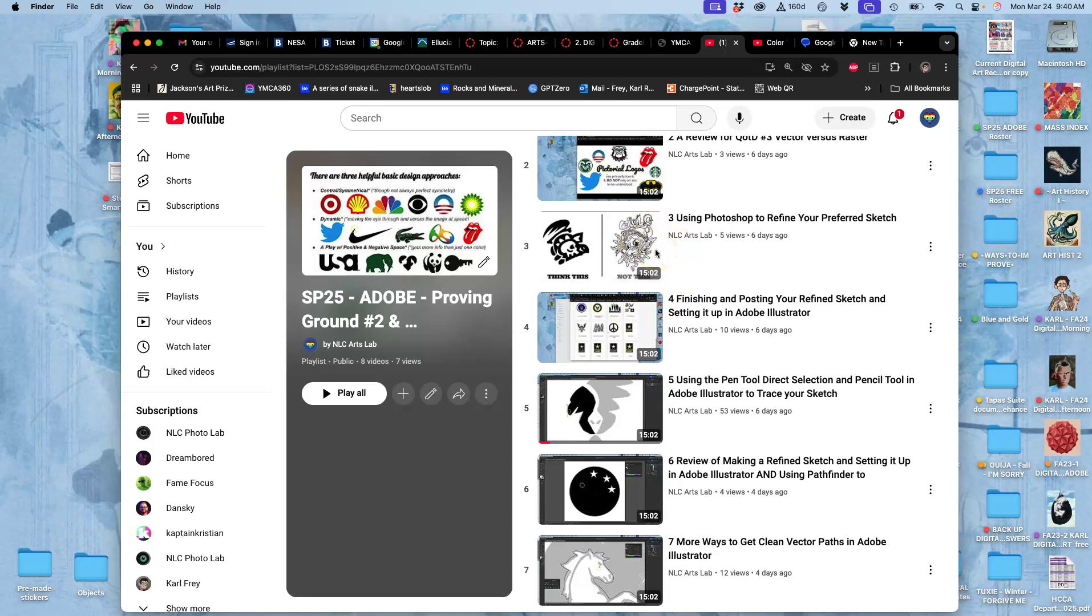
Step: Look through the remaining videos in the Proving Ground #2 playlist
{"action": "scroll", "coordinate": [708, 340], "scroll_direction": "down", "scroll_amount": 2}
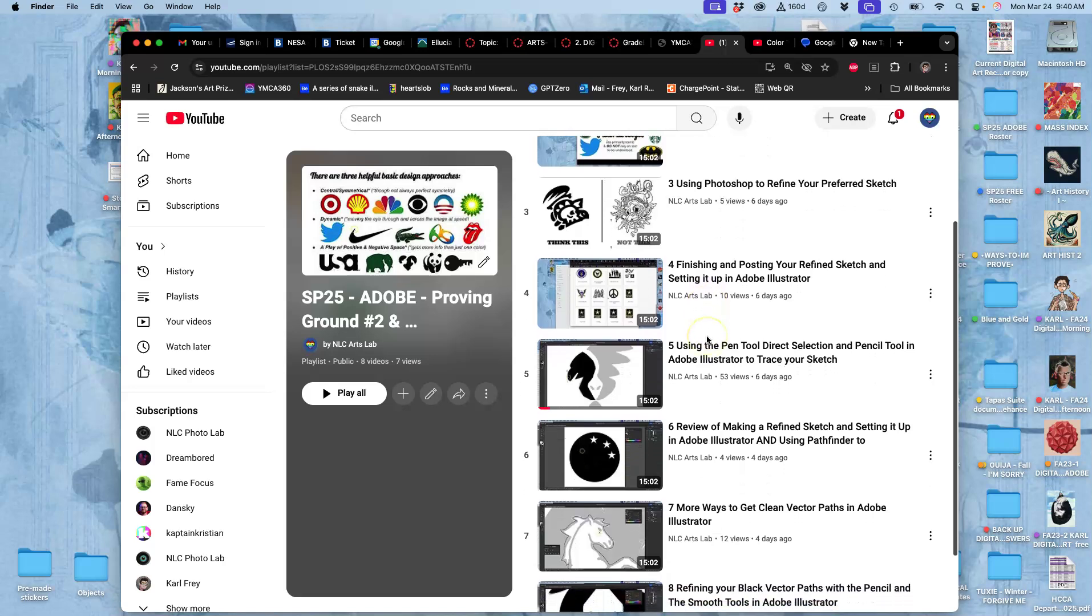
{"action": "scroll", "coordinate": [707, 340], "scroll_direction": "down", "scroll_amount": 2}
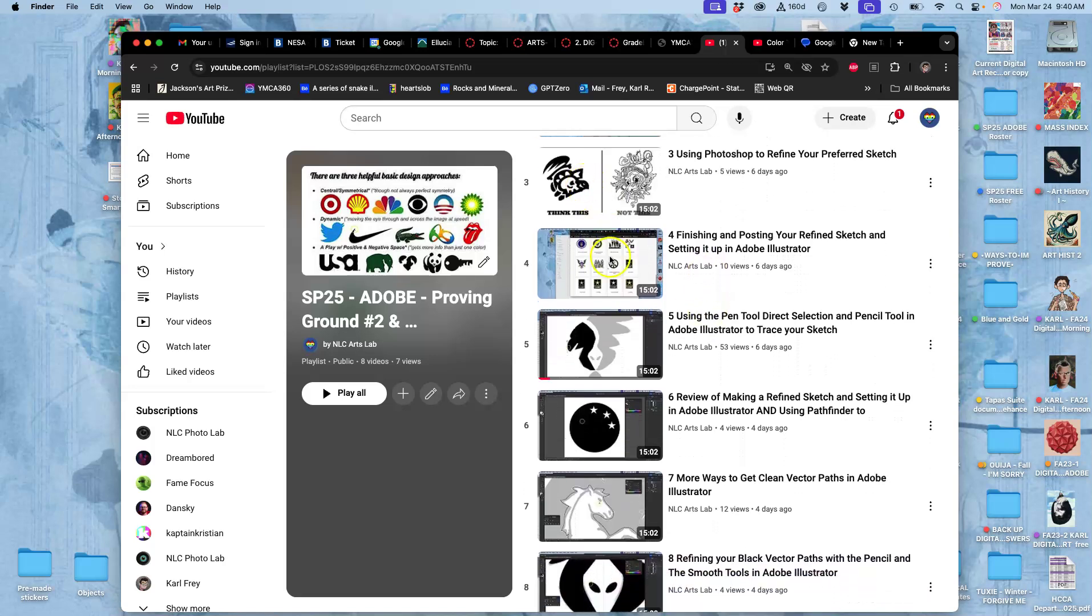
{"action": "scroll", "coordinate": [672, 323], "scroll_direction": "down", "scroll_amount": 2}
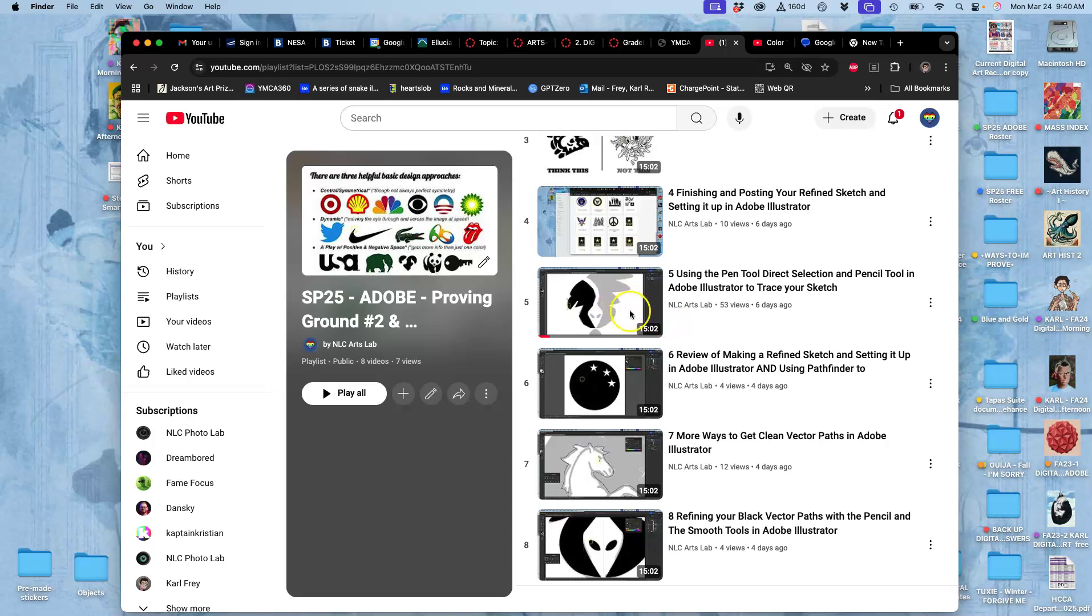
{"action": "scroll", "coordinate": [630, 315], "scroll_direction": "down", "scroll_amount": 1}
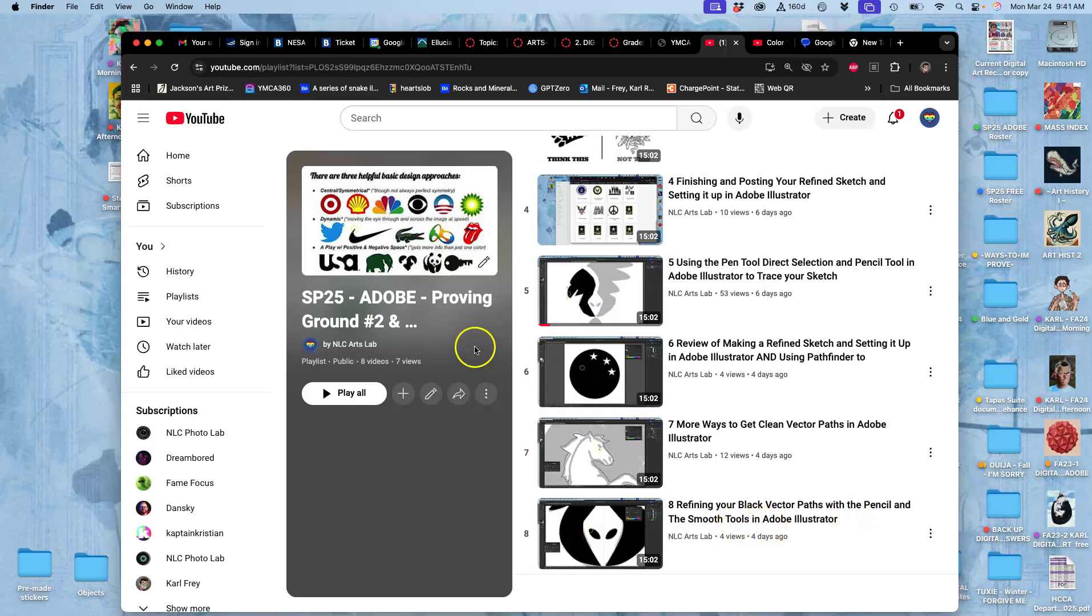
Step: Open the refined sketch .ai file from the Assign #4 folder in Illustrator and close the Image Trace panel
{"action": "double_click", "coordinate": [112, 48]}
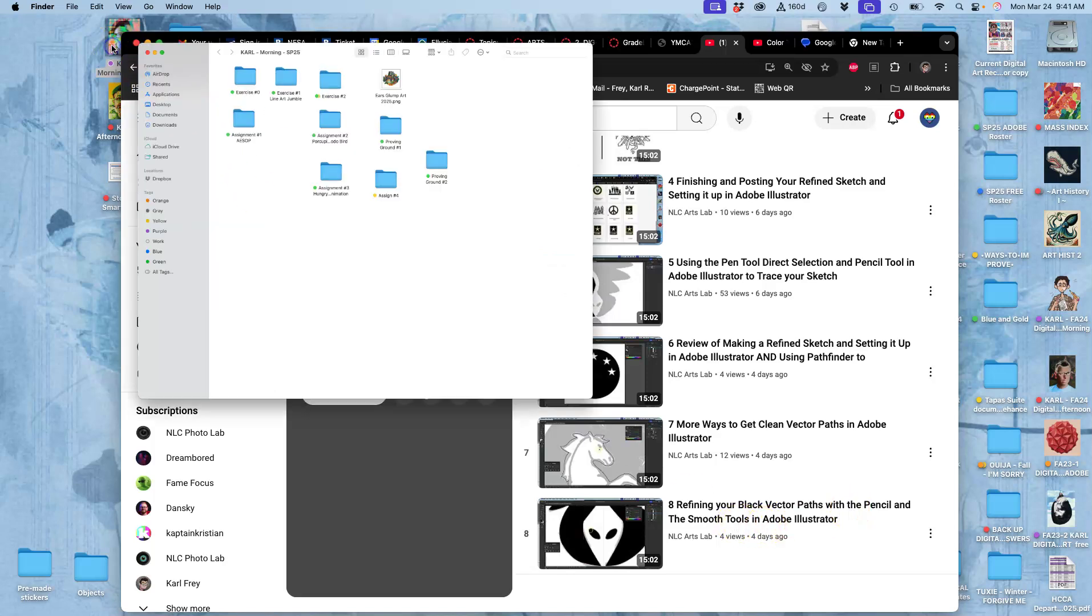
{"action": "double_click", "coordinate": [547, 270]}
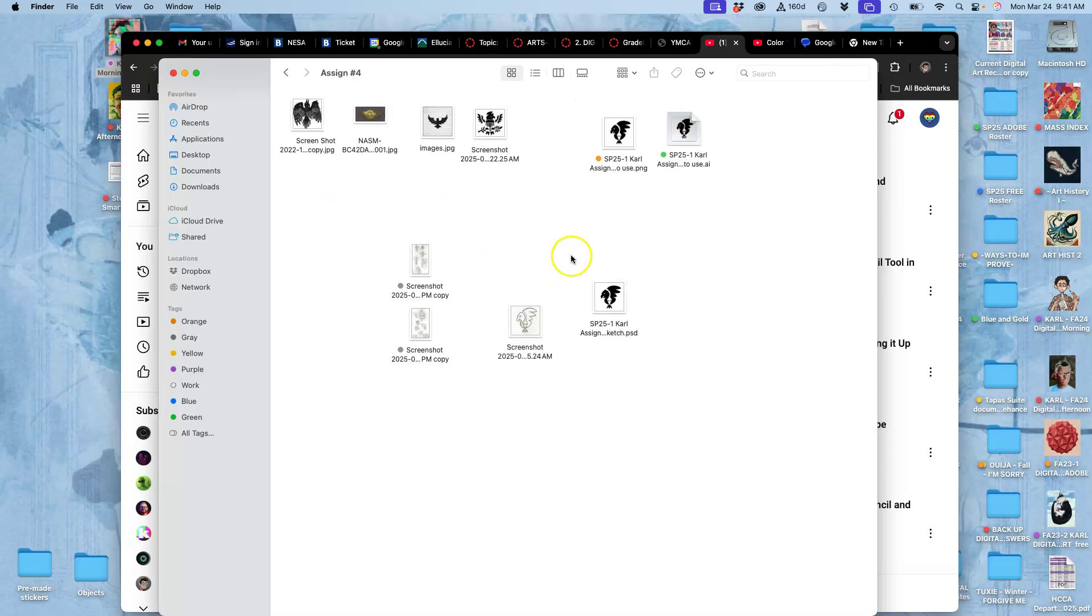
{"action": "left_click", "coordinate": [687, 165]}
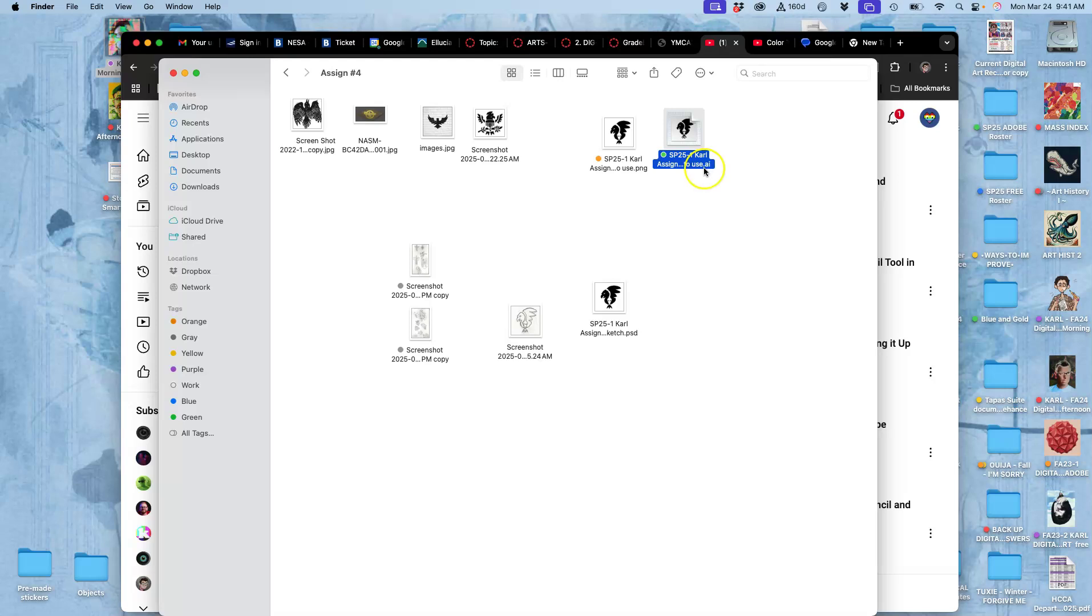
{"action": "double_click", "coordinate": [685, 130]}
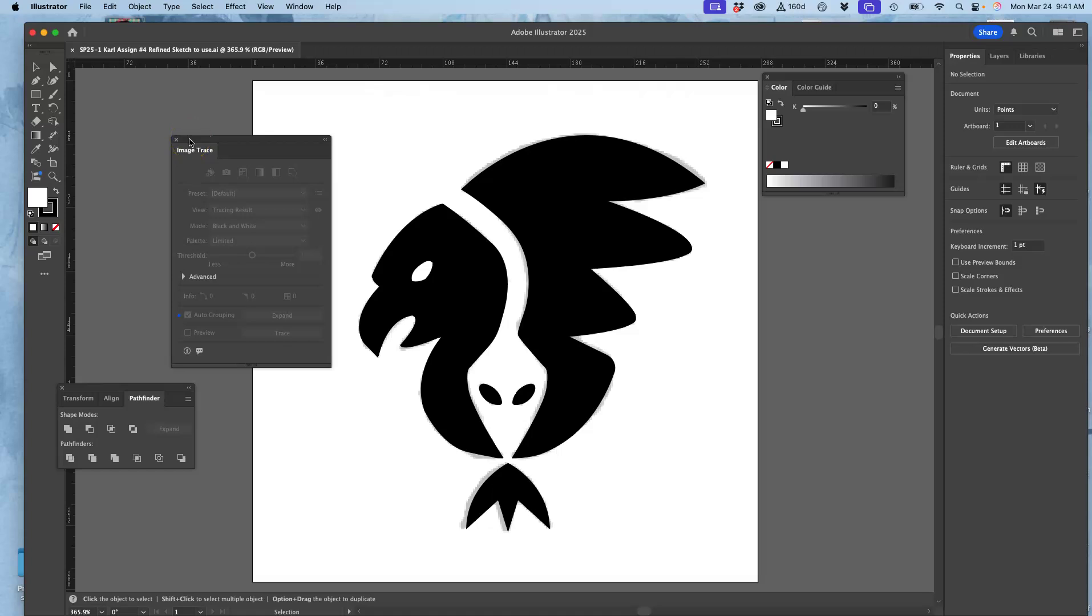
{"action": "left_click", "coordinate": [177, 141]}
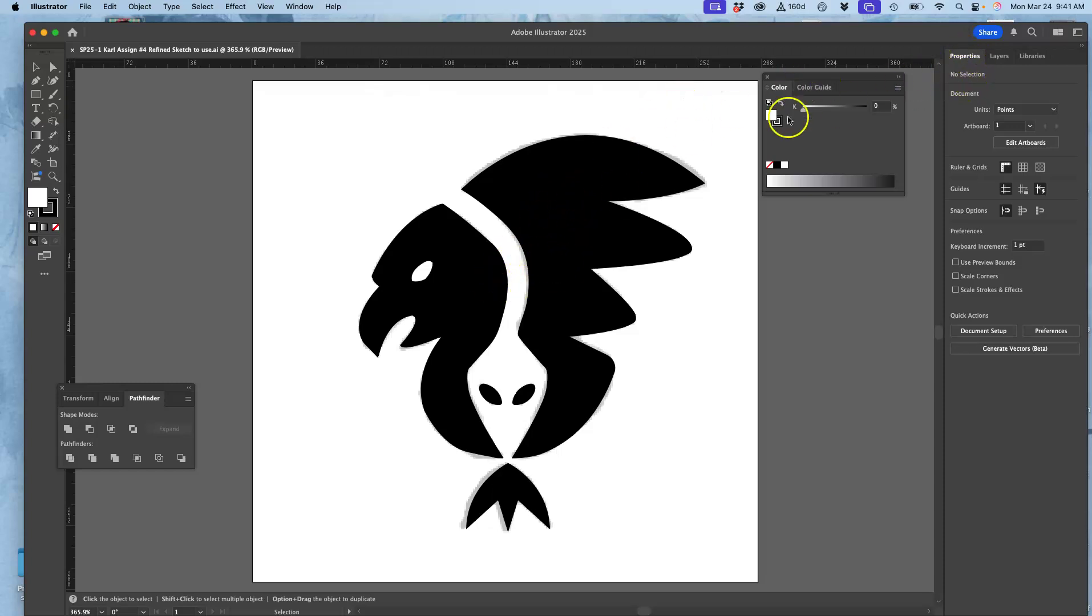
Step: Unlock Layer 3, Layer 1 and the locked guide, group and paths in Layer 2
{"action": "left_click", "coordinate": [53, 68]}
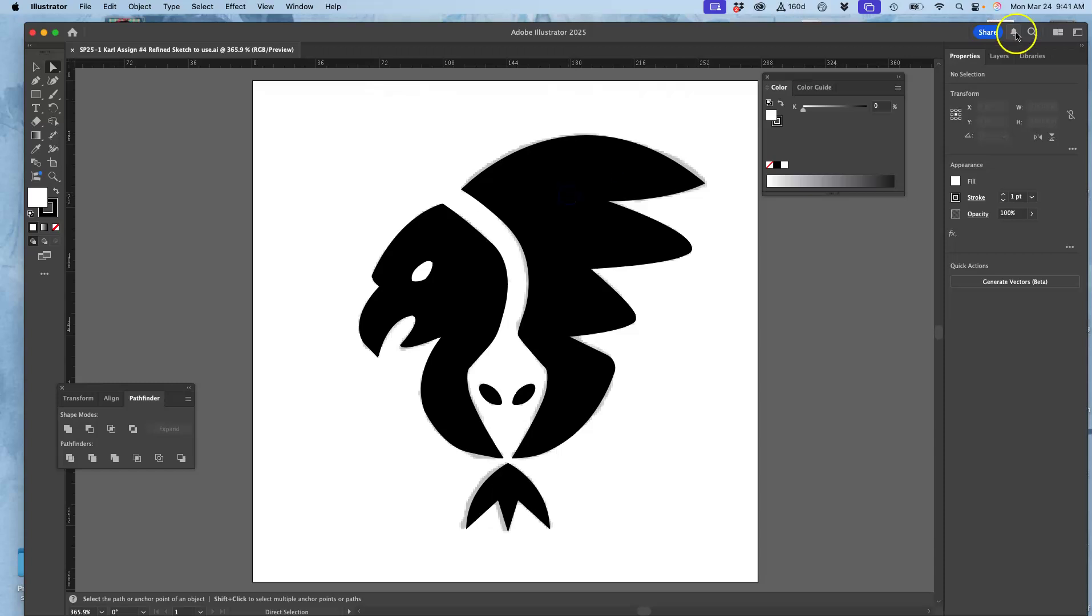
{"action": "left_click", "coordinate": [1003, 56]}
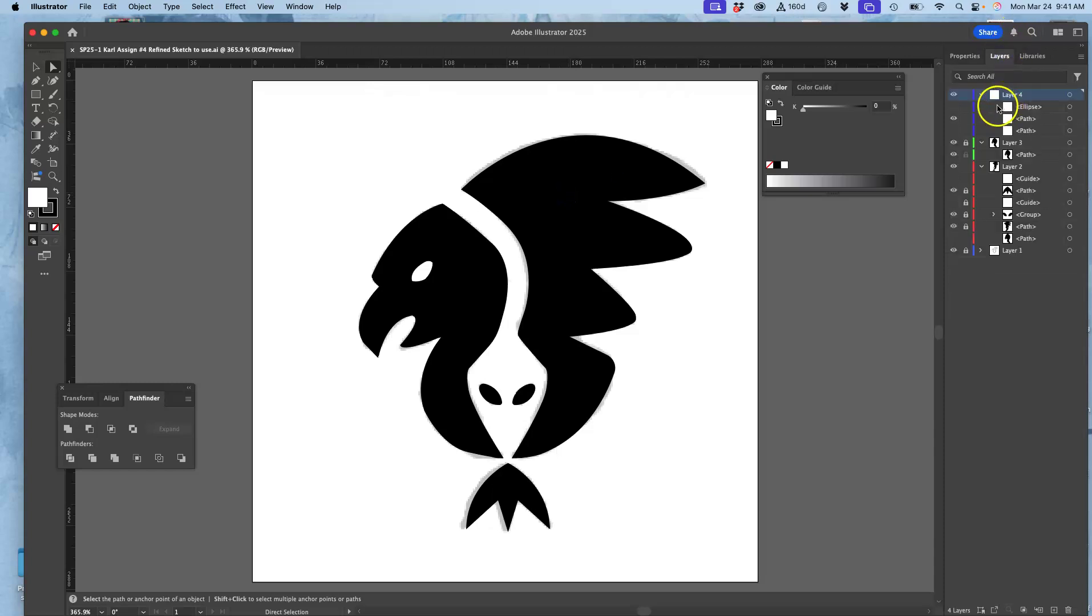
{"action": "left_click", "coordinate": [966, 143]}
{"action": "left_click", "coordinate": [965, 190]}
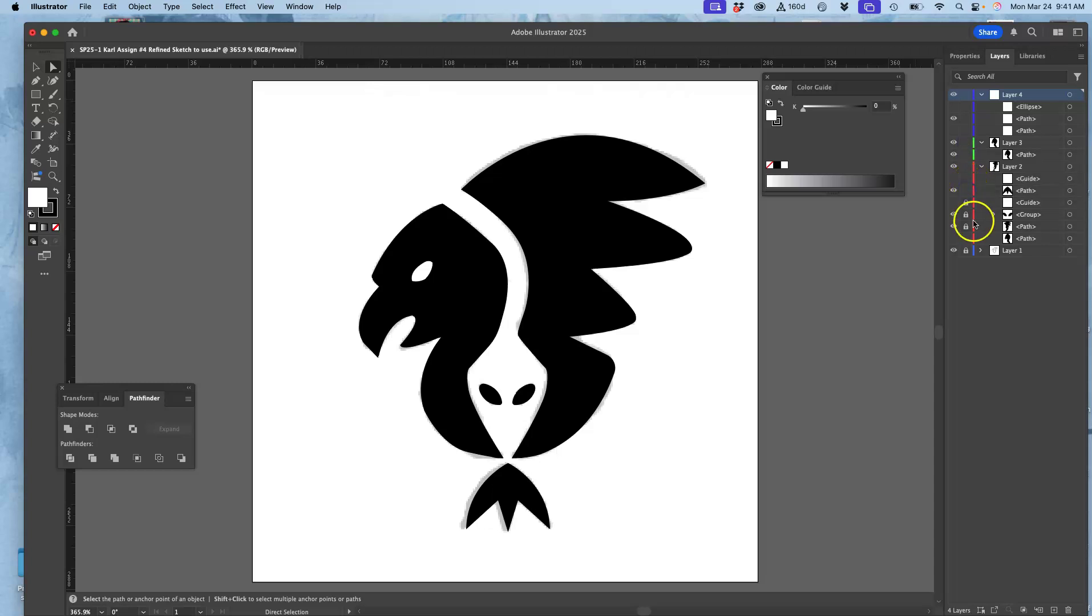
{"action": "left_click", "coordinate": [966, 205]}
{"action": "left_click", "coordinate": [966, 251]}
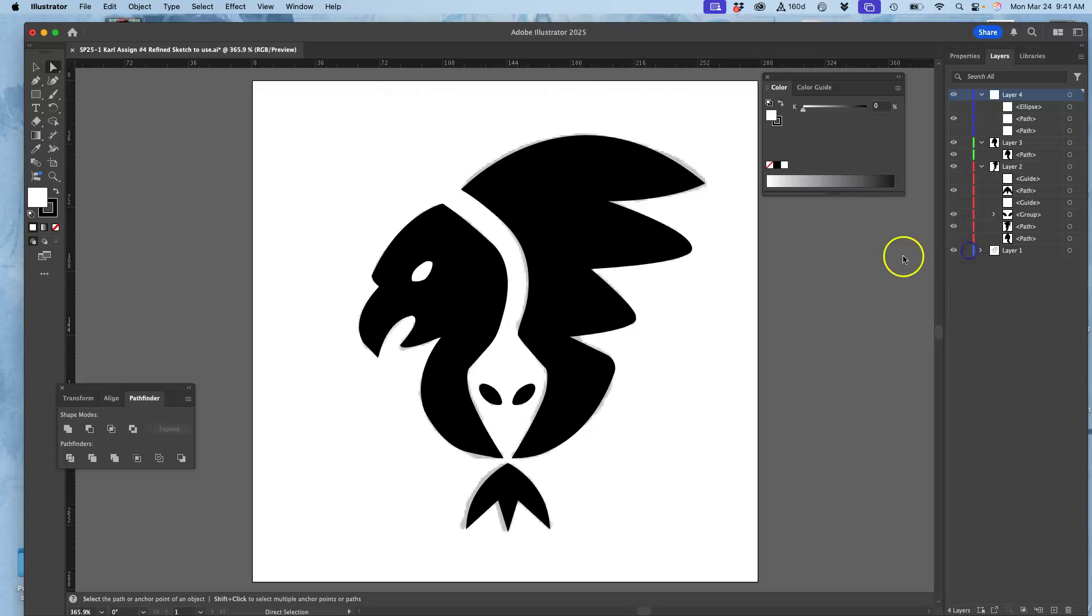
Step: Give the black wing path a 7 pt stroke
{"action": "left_click", "coordinate": [561, 198]}
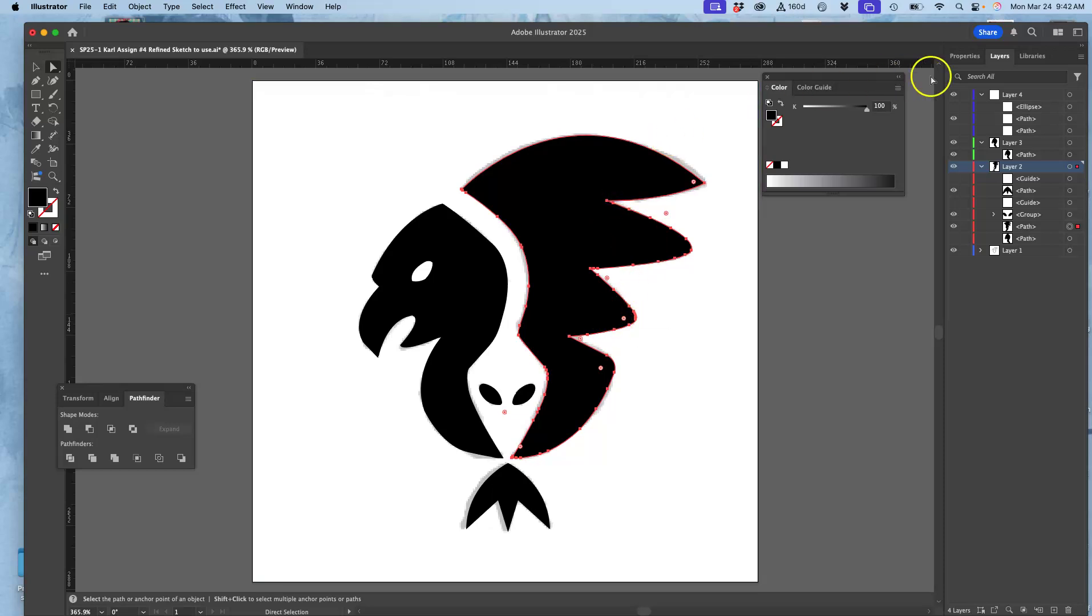
{"action": "left_click", "coordinate": [966, 56]}
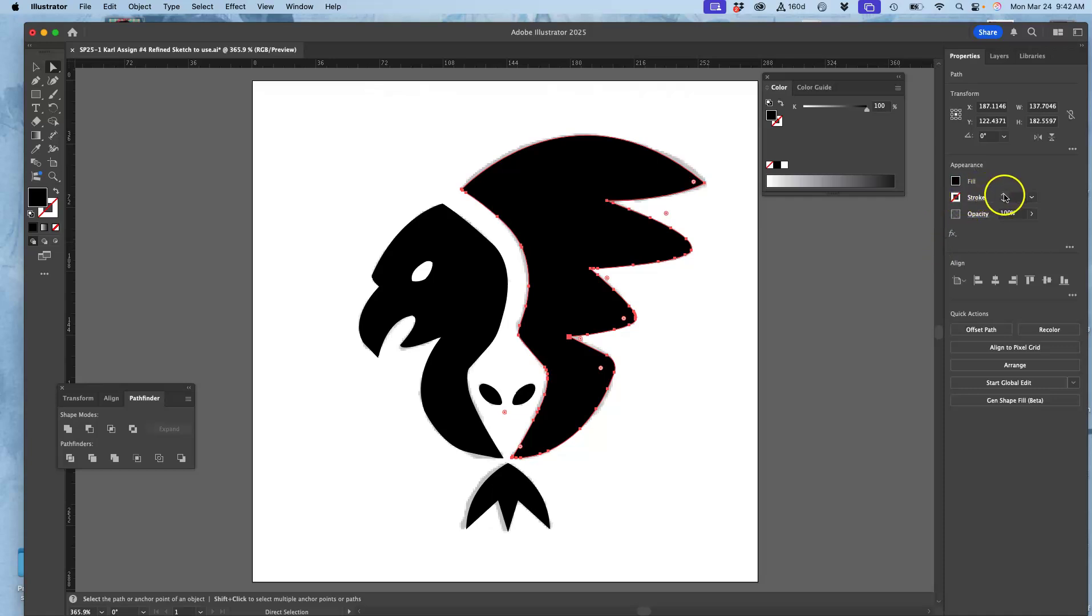
{"action": "left_click", "coordinate": [1004, 197]}
{"action": "left_click", "coordinate": [1004, 197]}
{"action": "left_click", "coordinate": [1004, 197]}
{"action": "left_click", "coordinate": [1005, 197]}
{"action": "left_click", "coordinate": [1004, 197]}
{"action": "left_click", "coordinate": [1005, 198]}
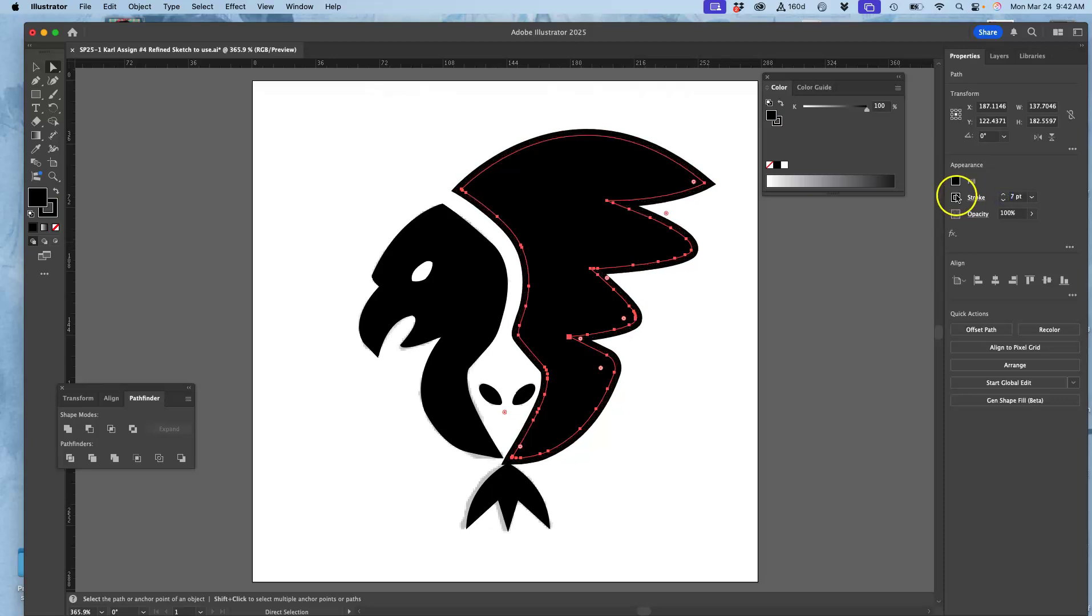
{"action": "left_click", "coordinate": [957, 198]}
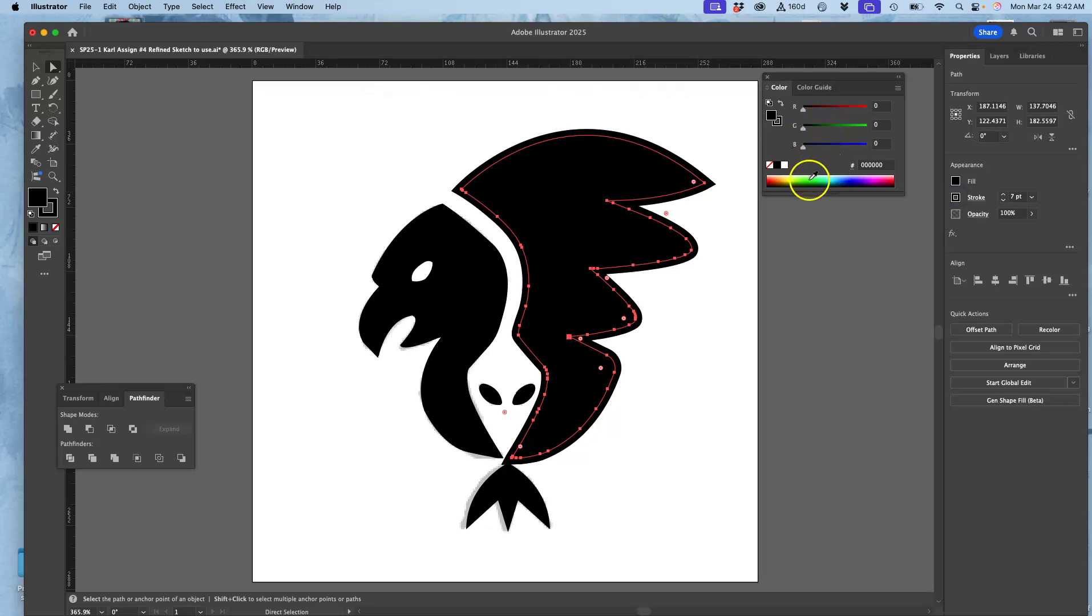
{"action": "left_click", "coordinate": [808, 181]}
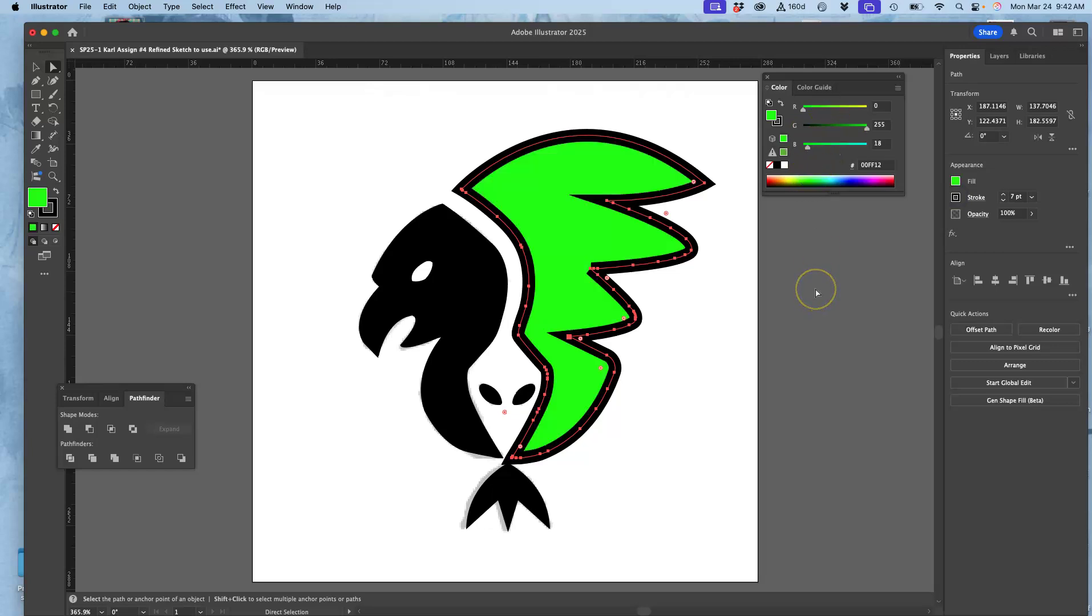
{"action": "key", "text": "super+z"}
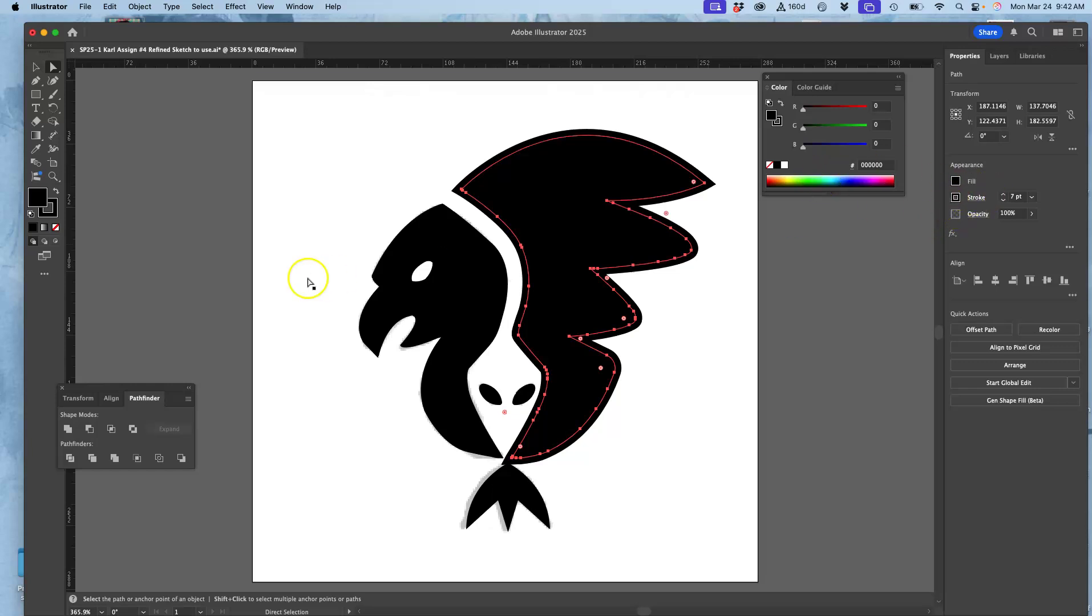
Step: Change the wing path's stroke color to bright green 17FF40, keeping the fill black, and deselect the path
{"action": "left_click", "coordinate": [56, 207]}
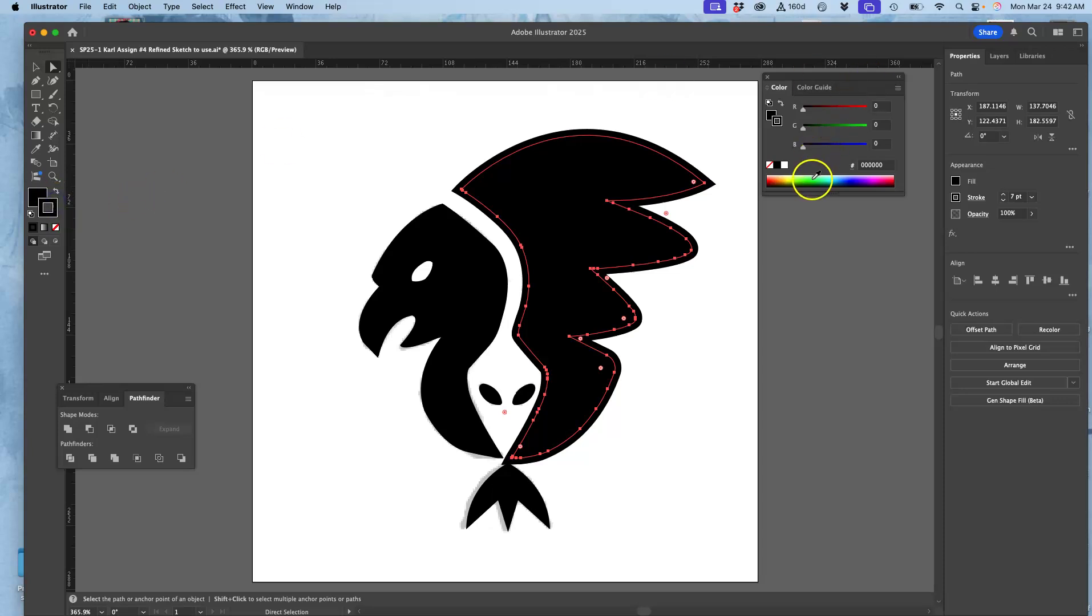
{"action": "left_click", "coordinate": [815, 175]}
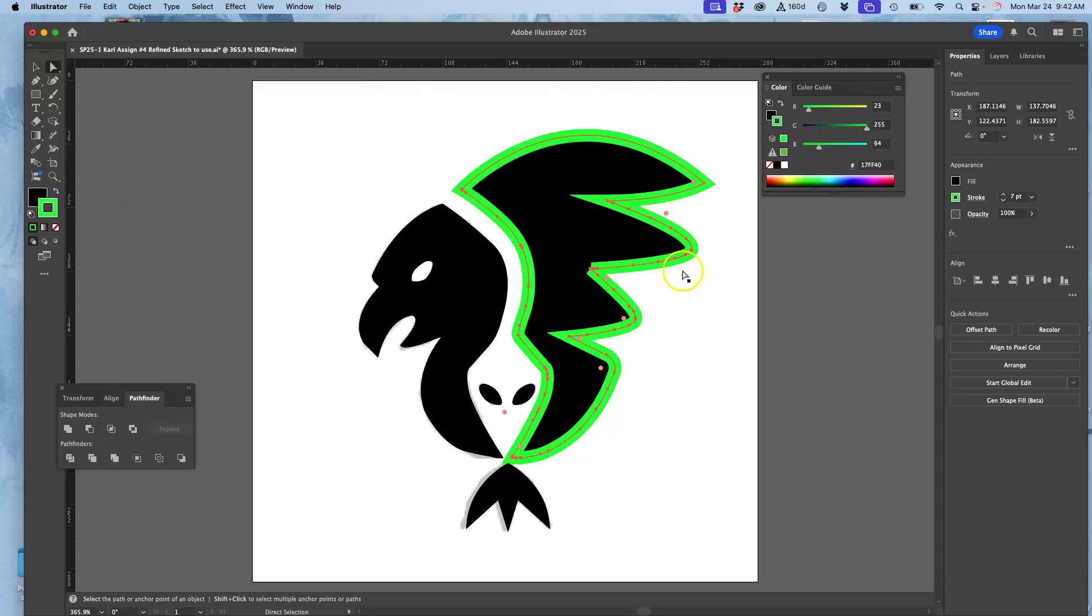
{"action": "left_click", "coordinate": [704, 307]}
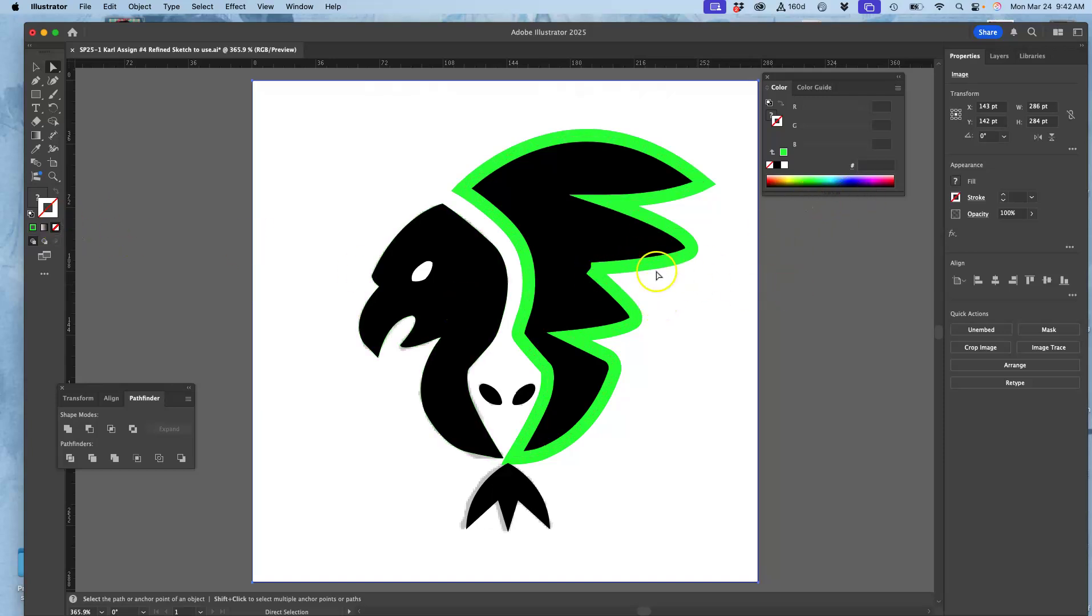
Step: Remove the green stroke from the wing path and deselect the path
{"action": "left_click", "coordinate": [609, 231]}
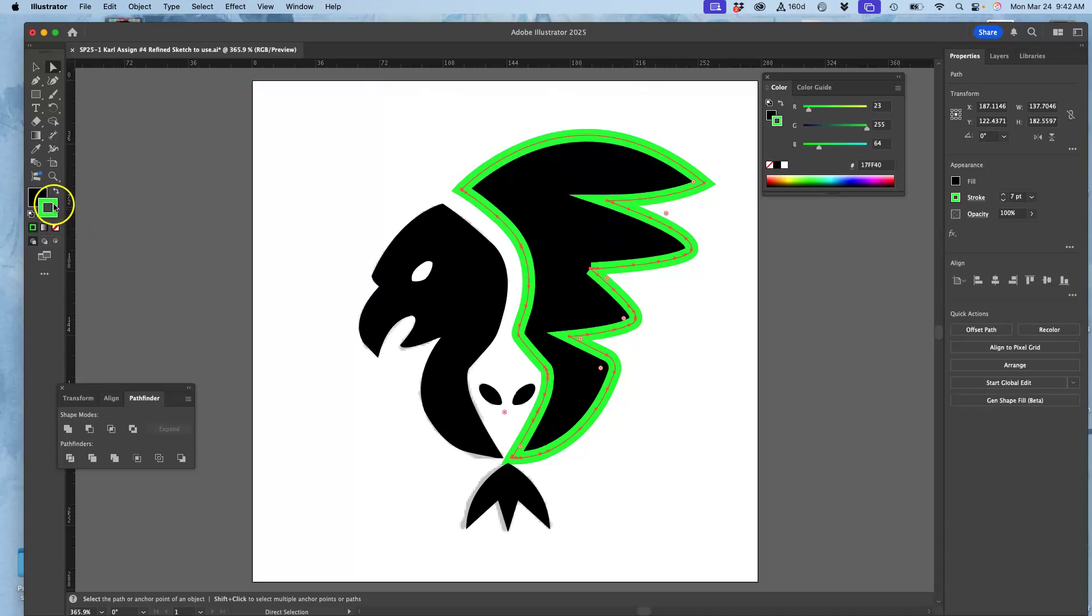
{"action": "left_click", "coordinate": [55, 228]}
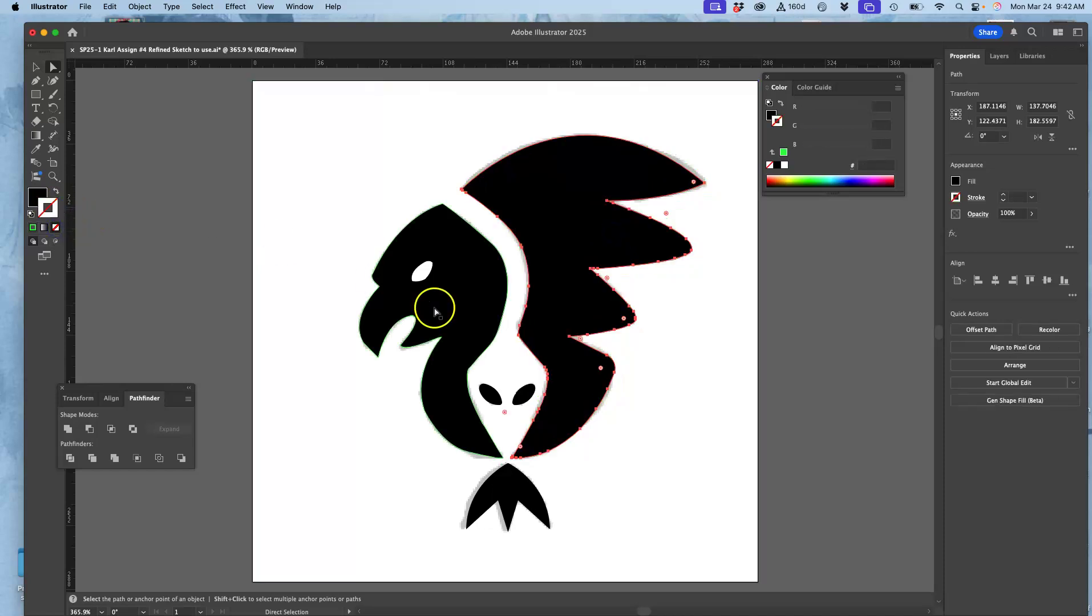
{"action": "left_click", "coordinate": [643, 361]}
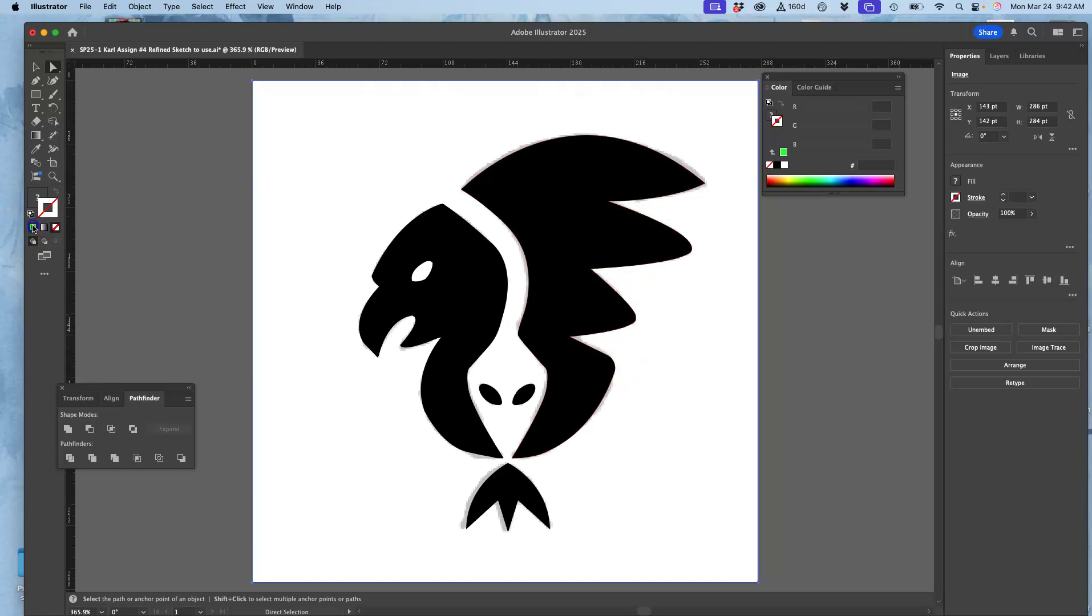
Step: Reapply the green stroke to the wing path, set its weight to 7 pt and deselect the path
{"action": "left_click", "coordinate": [592, 214]}
{"action": "left_click", "coordinate": [49, 208]}
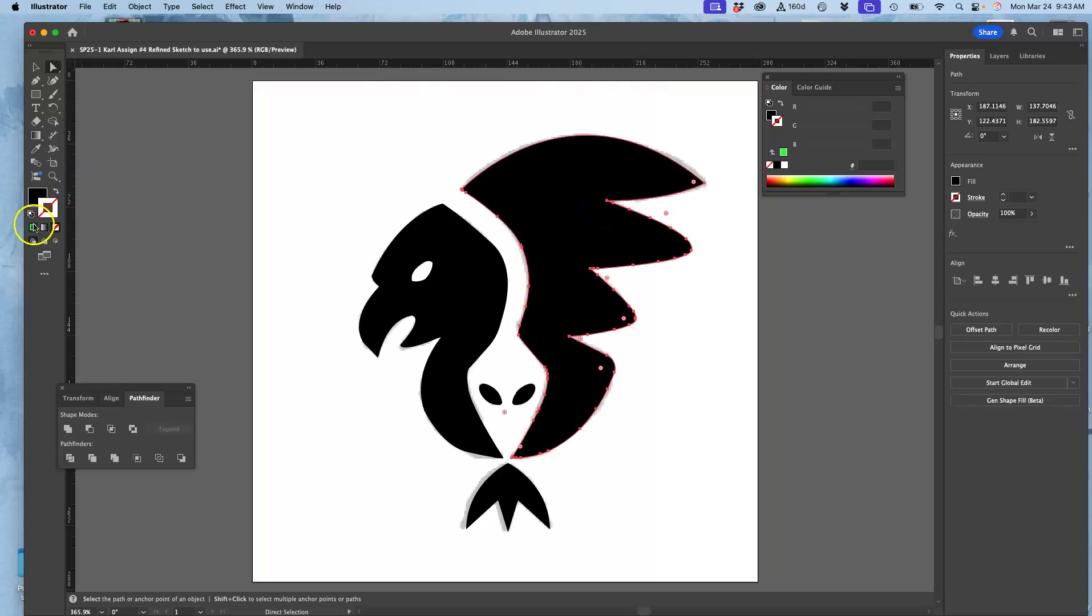
{"action": "left_click", "coordinate": [32, 227]}
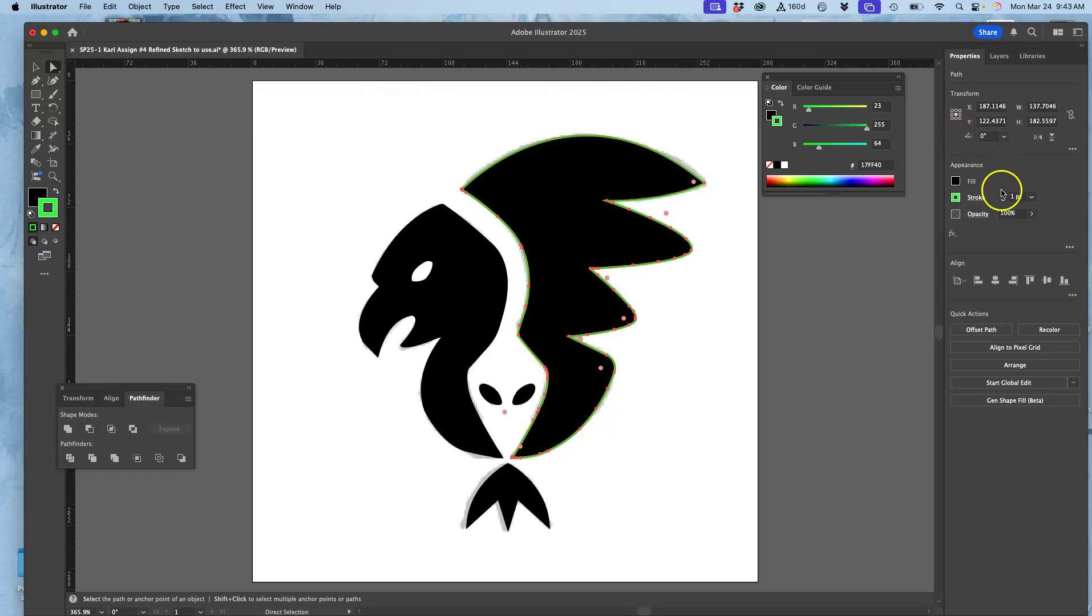
{"action": "left_click", "coordinate": [1004, 196]}
{"action": "left_click", "coordinate": [1005, 195]}
{"action": "left_click", "coordinate": [1004, 196]}
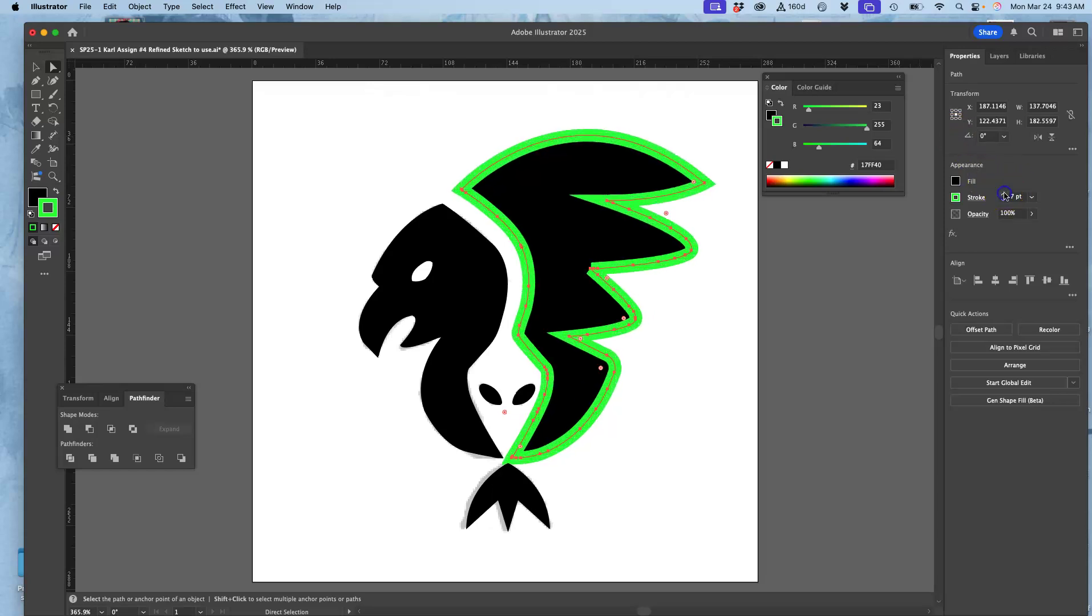
{"action": "left_click", "coordinate": [731, 317]}
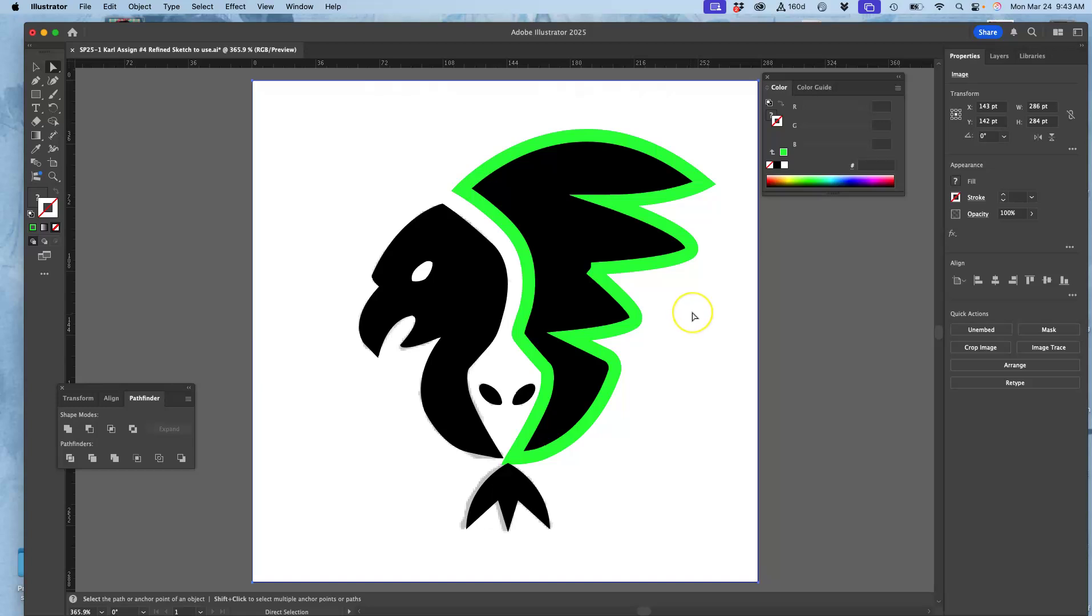
Step: Examine the notches, corners and curves of the wing's green outline up close for irregularities
{"action": "key", "text": "super+equal"}
{"action": "key", "text": "super+equal"}
{"action": "key", "text": "super+equal"}
{"action": "key", "text": "super+equal"}
{"action": "key", "text": "super+equal"}
{"action": "key", "text": "super+equal"}
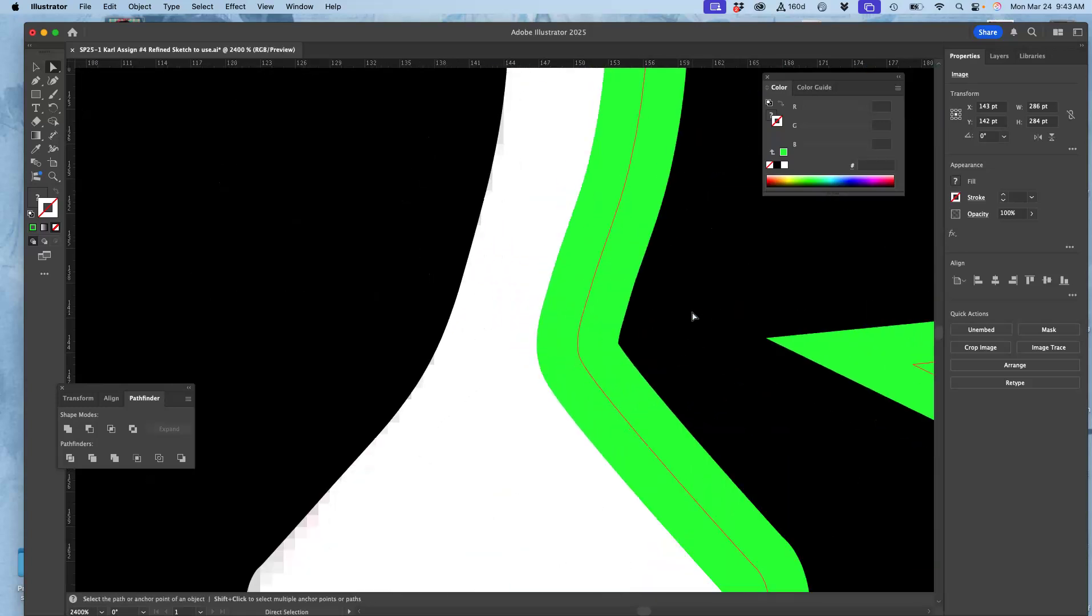
{"action": "scroll", "coordinate": [691, 316], "scroll_direction": "up", "scroll_amount": 2}
{"action": "scroll", "coordinate": [692, 317], "scroll_direction": "right", "scroll_amount": 2}
{"action": "scroll", "coordinate": [692, 317], "scroll_direction": "right", "scroll_amount": 5}
{"action": "scroll", "coordinate": [691, 316], "scroll_direction": "up", "scroll_amount": 3}
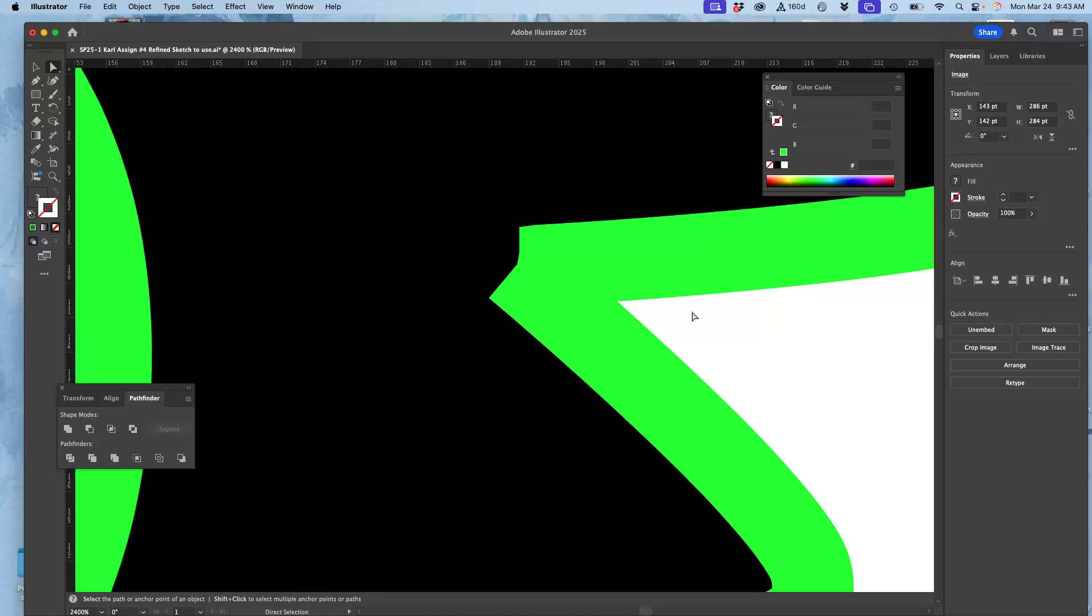
{"action": "left_click", "coordinate": [517, 265]}
{"action": "key", "text": "super+minus"}
{"action": "key", "text": "super+minus"}
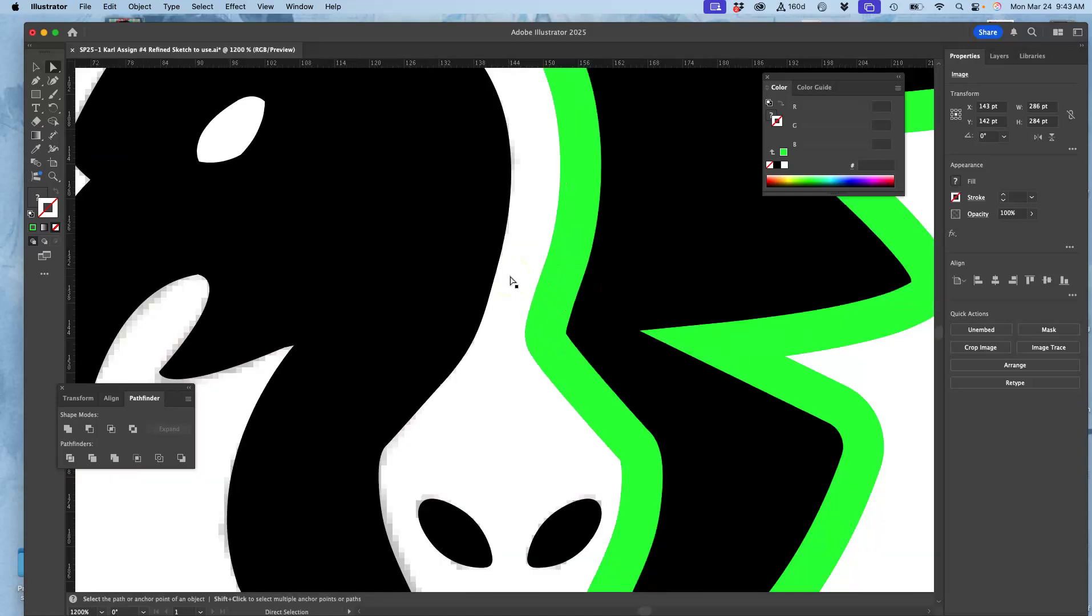
{"action": "scroll", "coordinate": [511, 281], "scroll_direction": "down", "scroll_amount": 1}
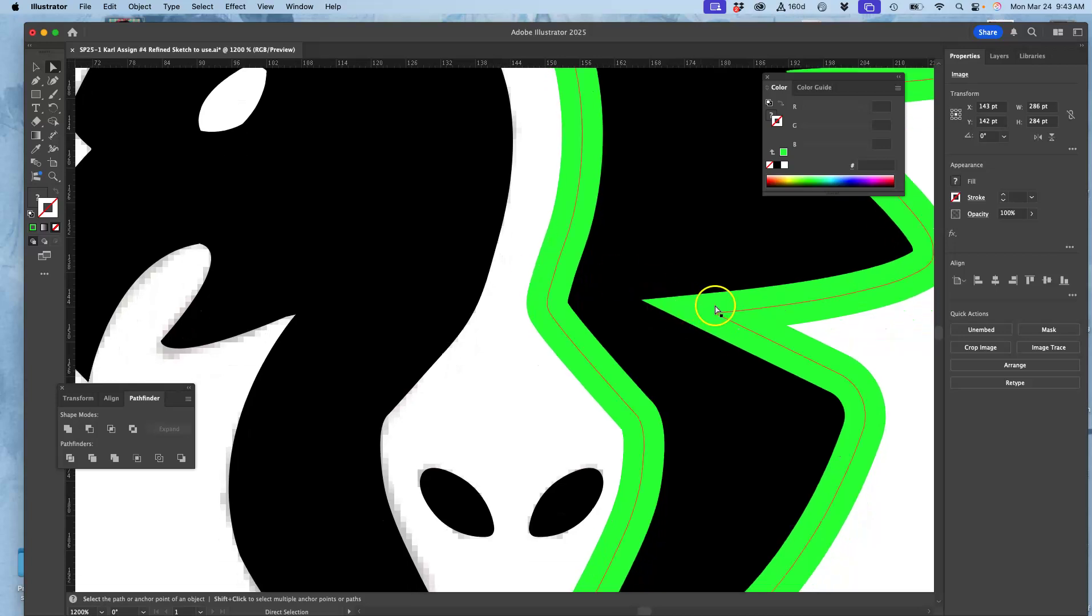
{"action": "scroll", "coordinate": [694, 299], "scroll_direction": "up", "scroll_amount": 4}
{"action": "scroll", "coordinate": [693, 301], "scroll_direction": "up", "scroll_amount": 2}
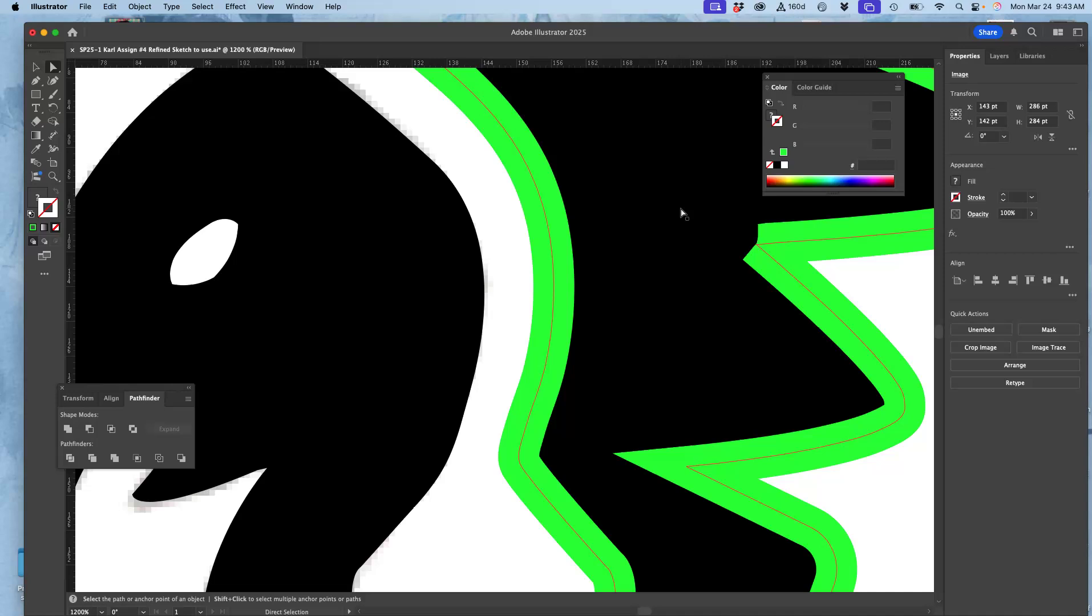
{"action": "left_click", "coordinate": [499, 145]}
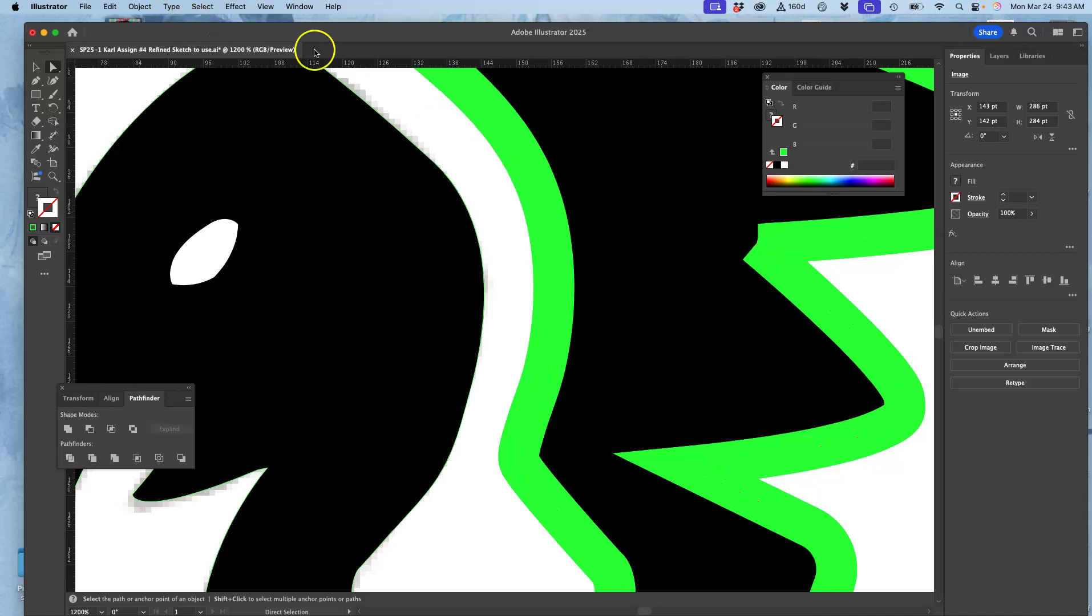
Step: Select the wing's whole green-stroked path and convert its stroke into a filled shape with Outline Stroke
{"action": "left_click", "coordinate": [530, 177]}
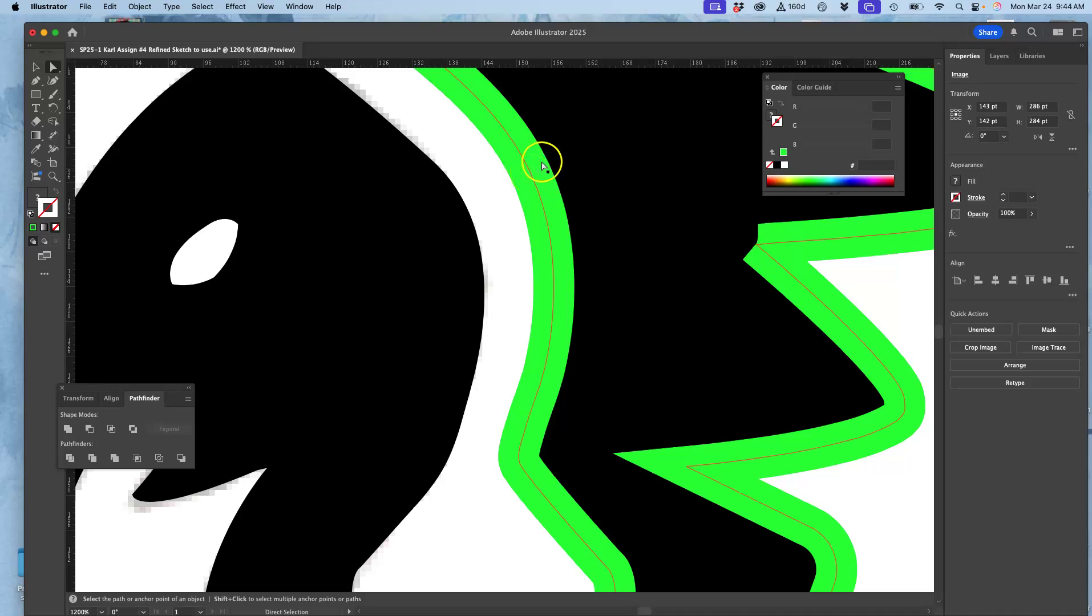
{"action": "left_click", "coordinate": [571, 140]}
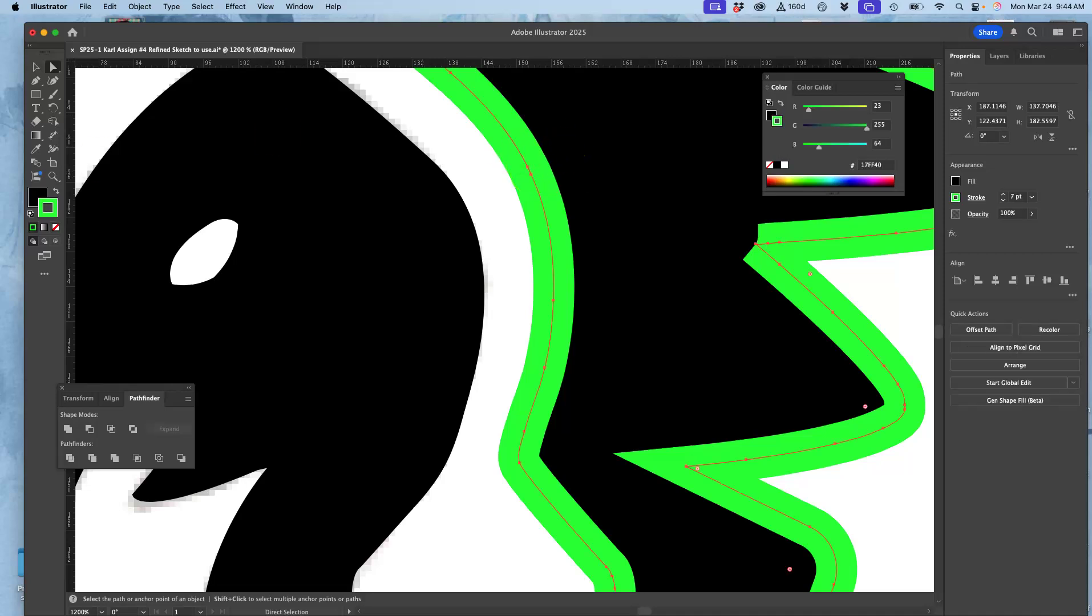
{"action": "left_click", "coordinate": [140, 7]}
{"action": "mouse_move", "coordinate": [137, 335]}
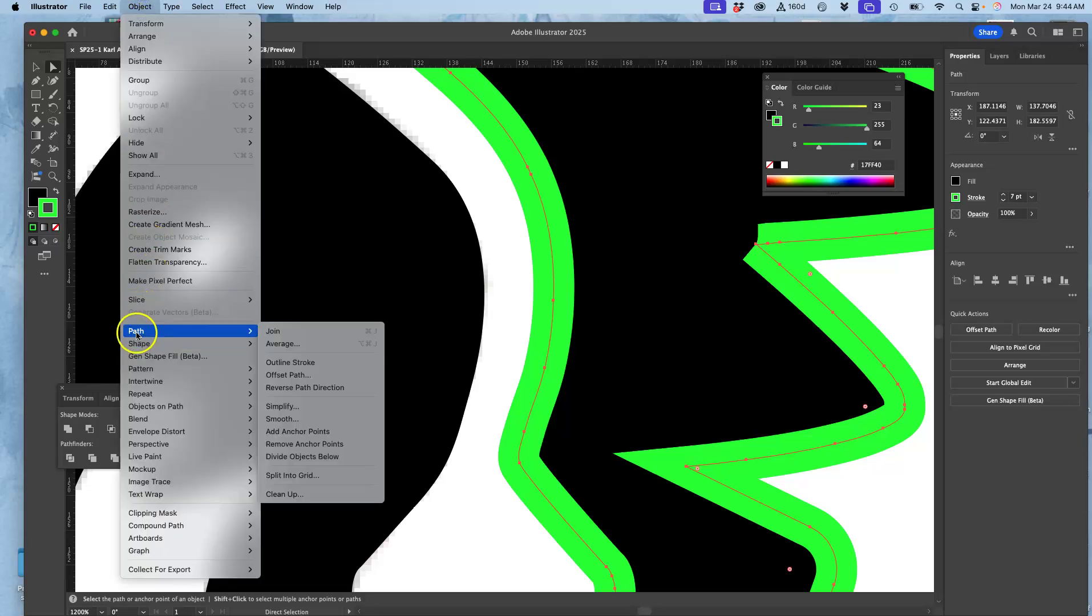
{"action": "left_click", "coordinate": [341, 366]}
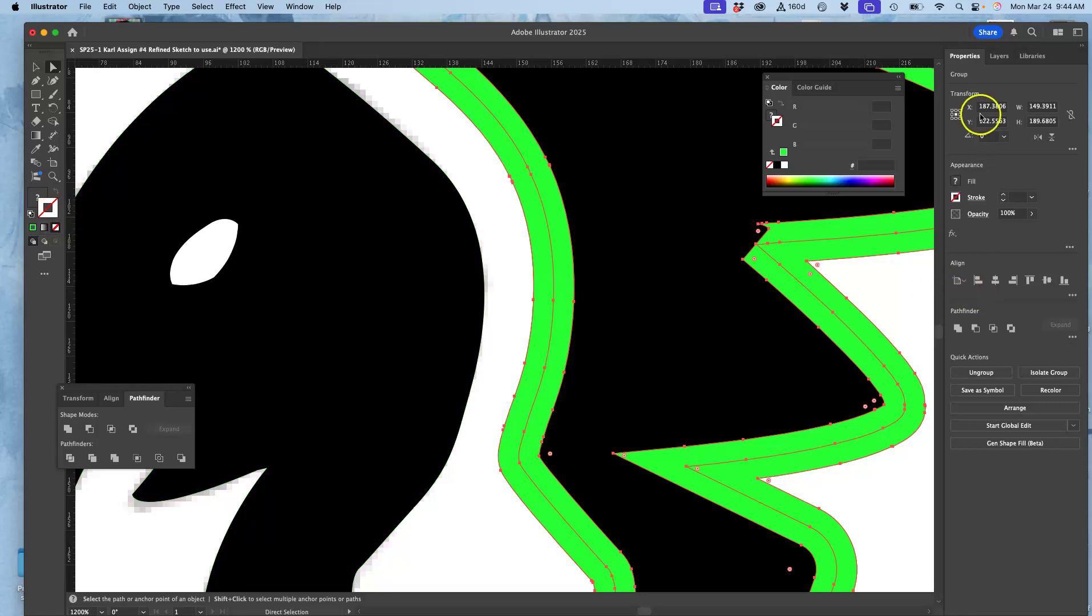
Step: Expand the wing's group in Layer 2, target the outlined green compound path and toggle its visibility to check it
{"action": "left_click", "coordinate": [1001, 55]}
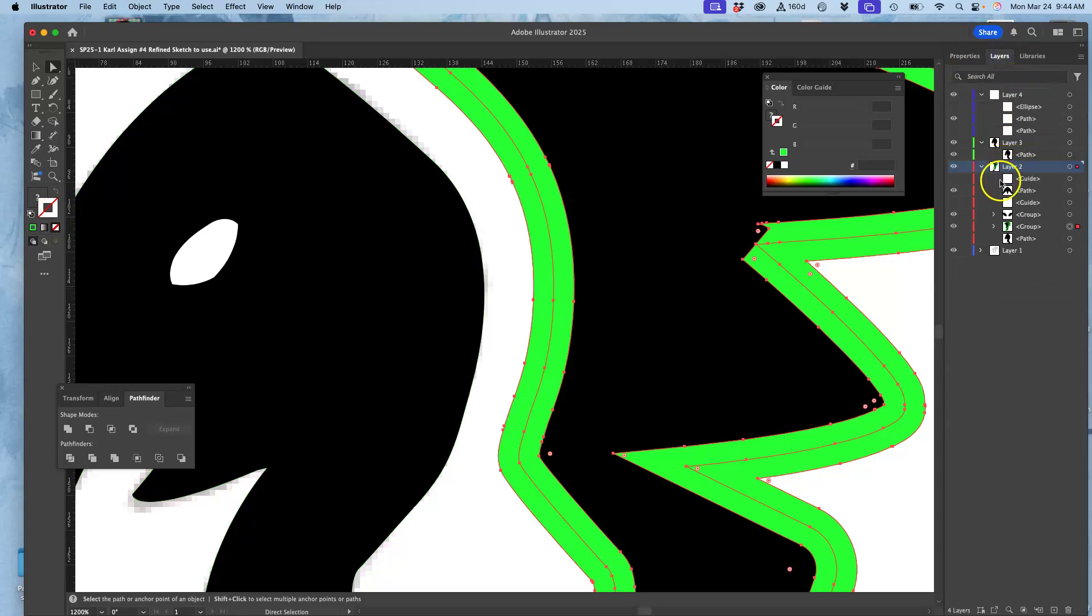
{"action": "left_click", "coordinate": [992, 227]}
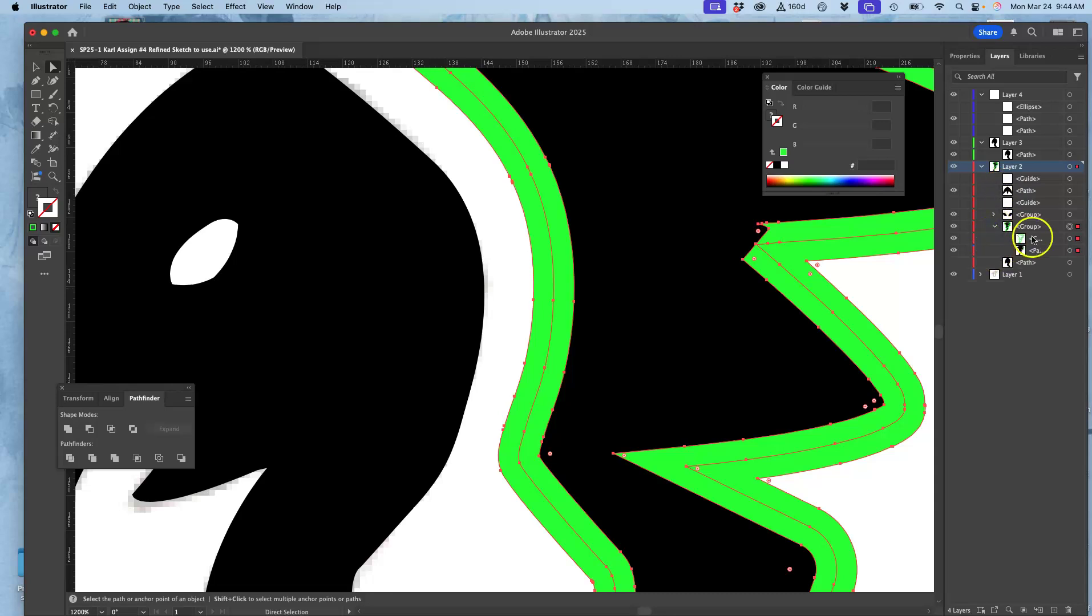
{"action": "left_click", "coordinate": [1069, 239]}
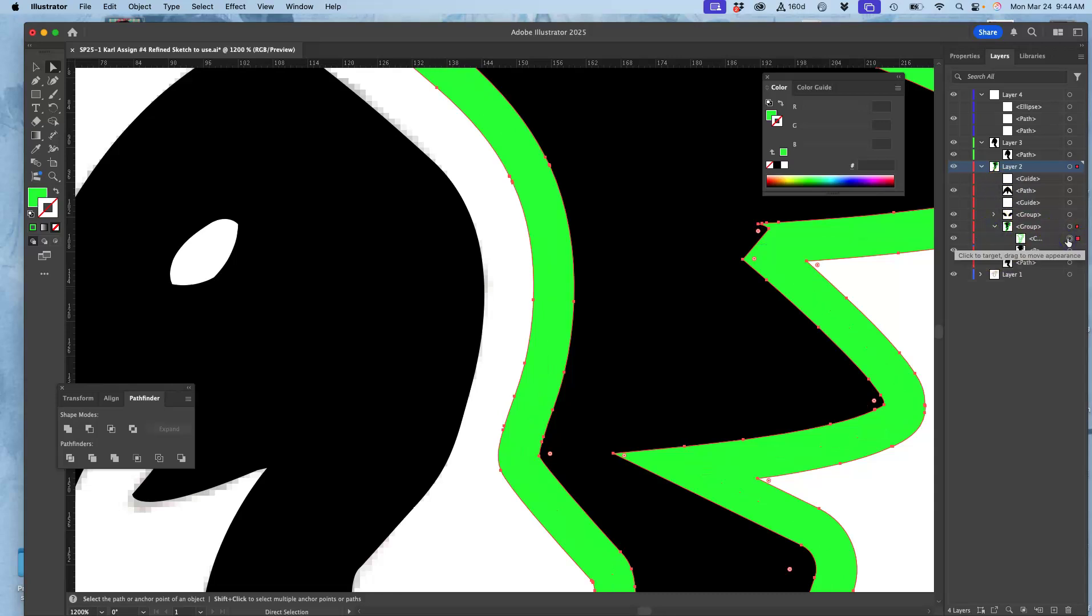
{"action": "left_click", "coordinate": [953, 239]}
{"action": "left_click", "coordinate": [952, 239]}
{"action": "left_click", "coordinate": [952, 239]}
{"action": "left_click", "coordinate": [952, 239]}
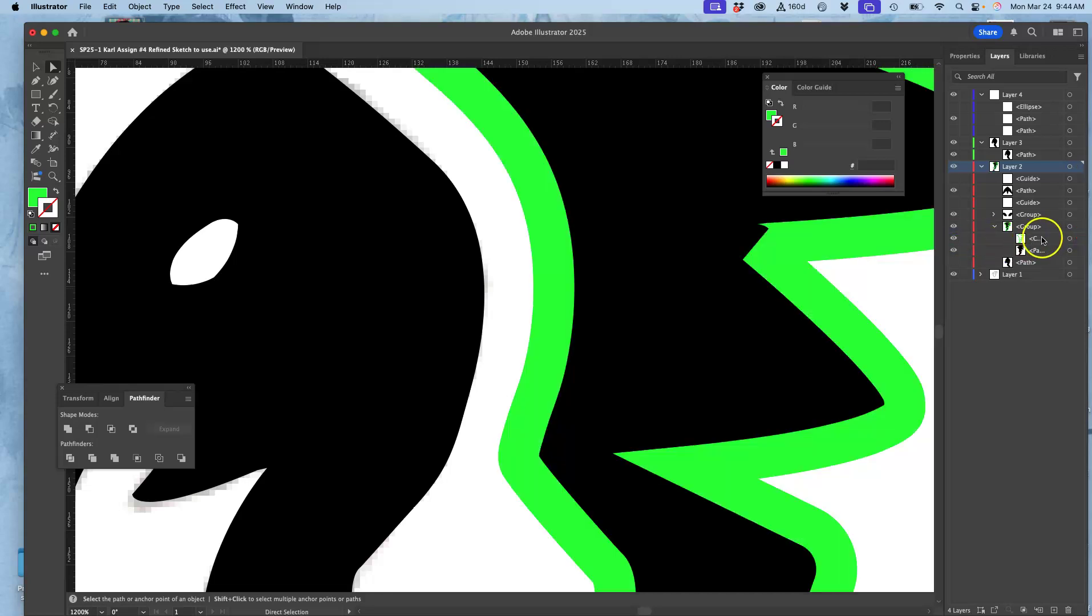
Step: Redraw the blunt inner notch of the green wing outline as a sharp point with the Pencil tool and deselect the shape
{"action": "left_click", "coordinate": [1068, 238]}
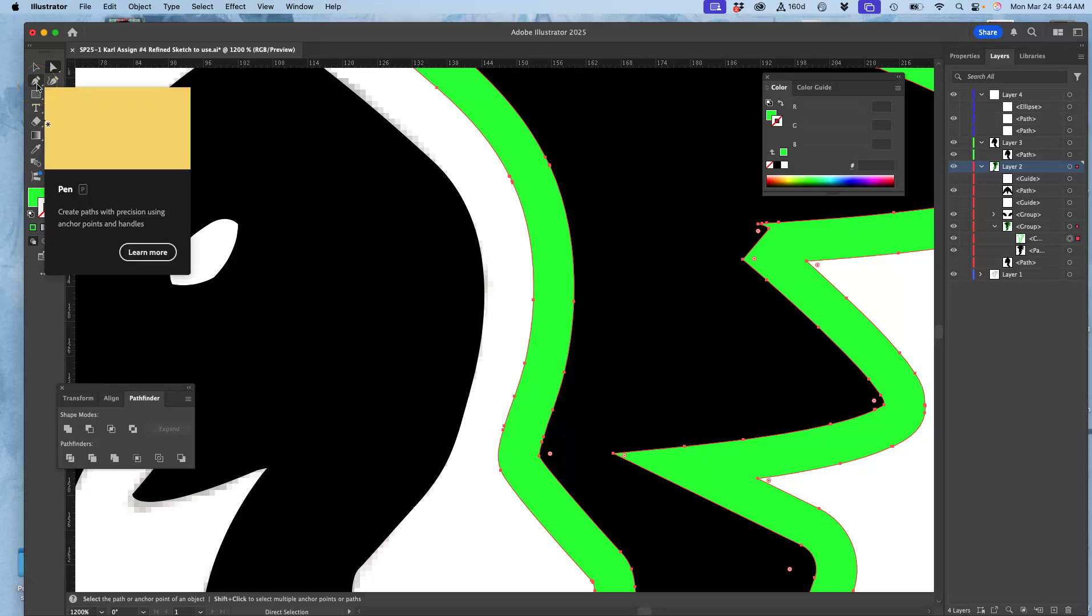
{"action": "left_click", "coordinate": [53, 94]}
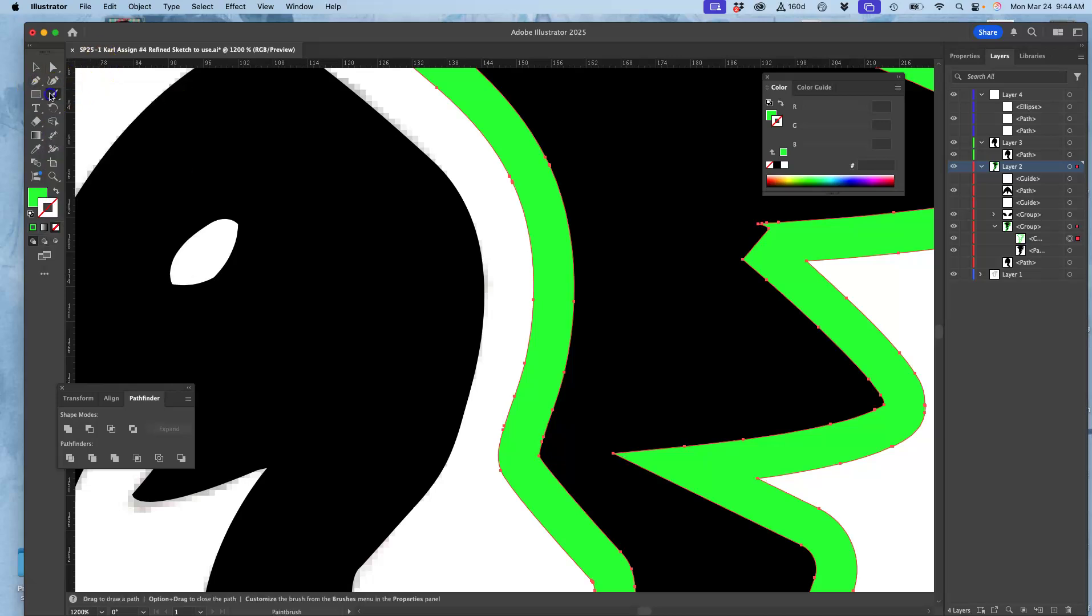
{"action": "left_click", "coordinate": [93, 121]}
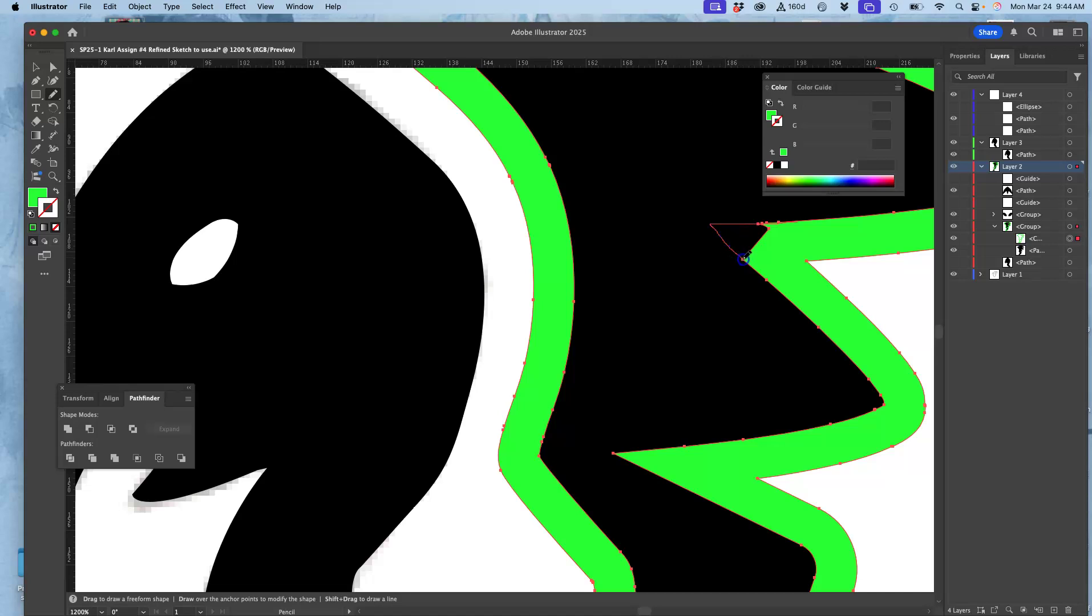
{"action": "left_click_drag", "start_coordinate": [743, 260], "coordinate": [746, 260]}
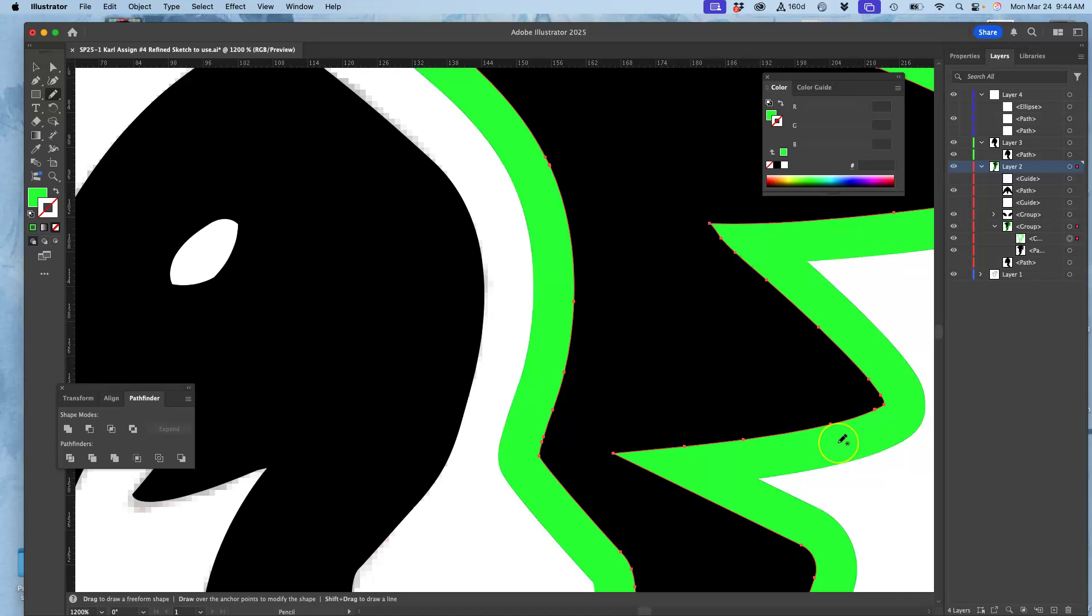
{"action": "key", "text": "super+minus"}
{"action": "key", "text": "super+minus"}
{"action": "key", "text": "super+minus"}
{"action": "key", "text": "super+minus"}
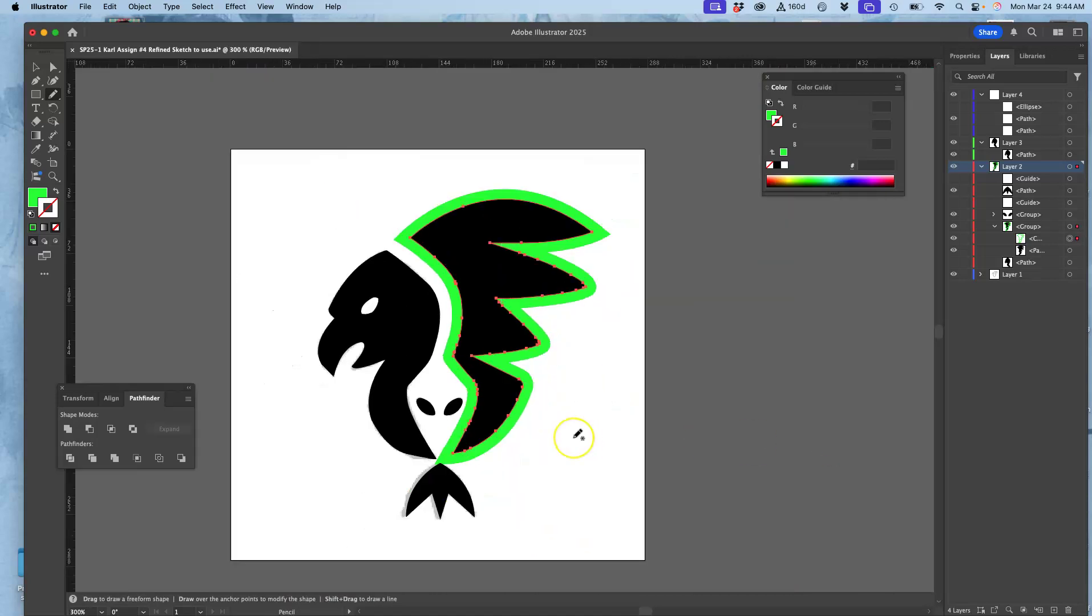
{"action": "left_click", "coordinate": [574, 438]}
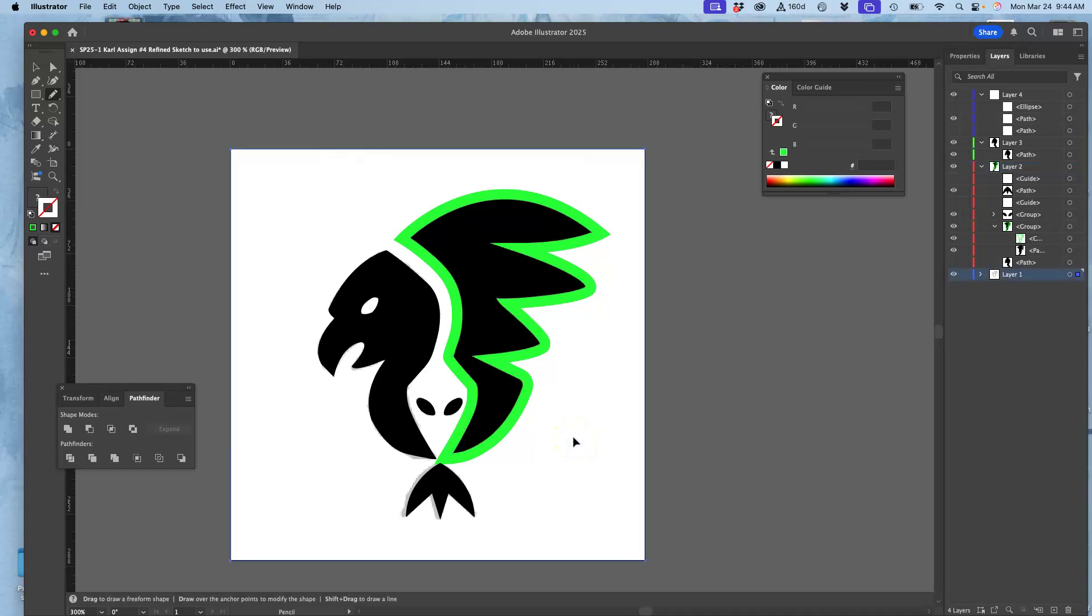
Step: Target the green compound path in the wing's group and hide it, leaving the black wing path shown
{"action": "left_click", "coordinate": [954, 166]}
{"action": "left_click", "coordinate": [1070, 239]}
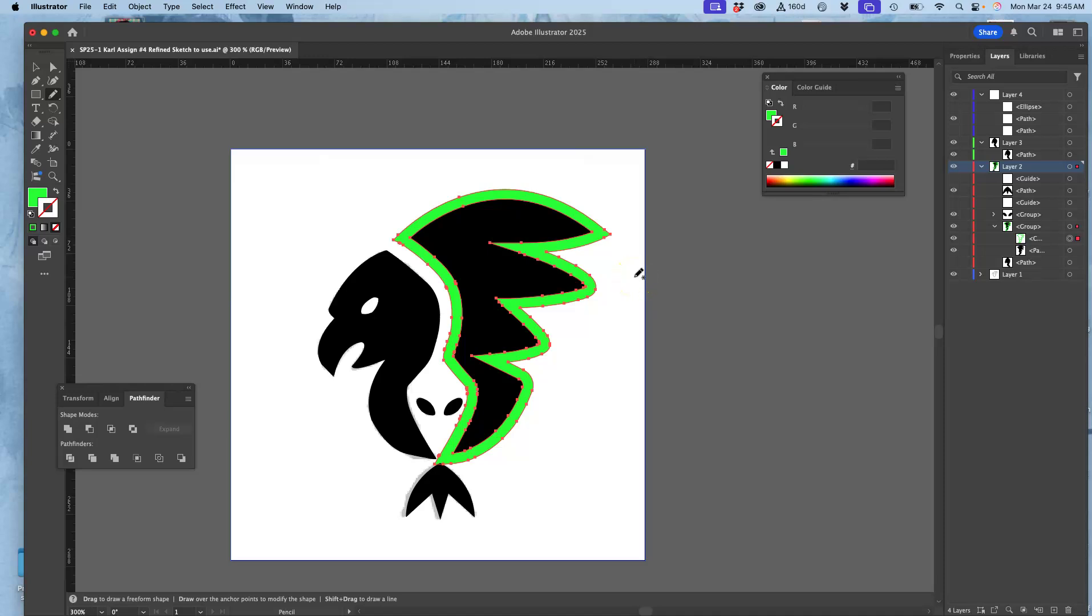
{"action": "key", "text": "super"}
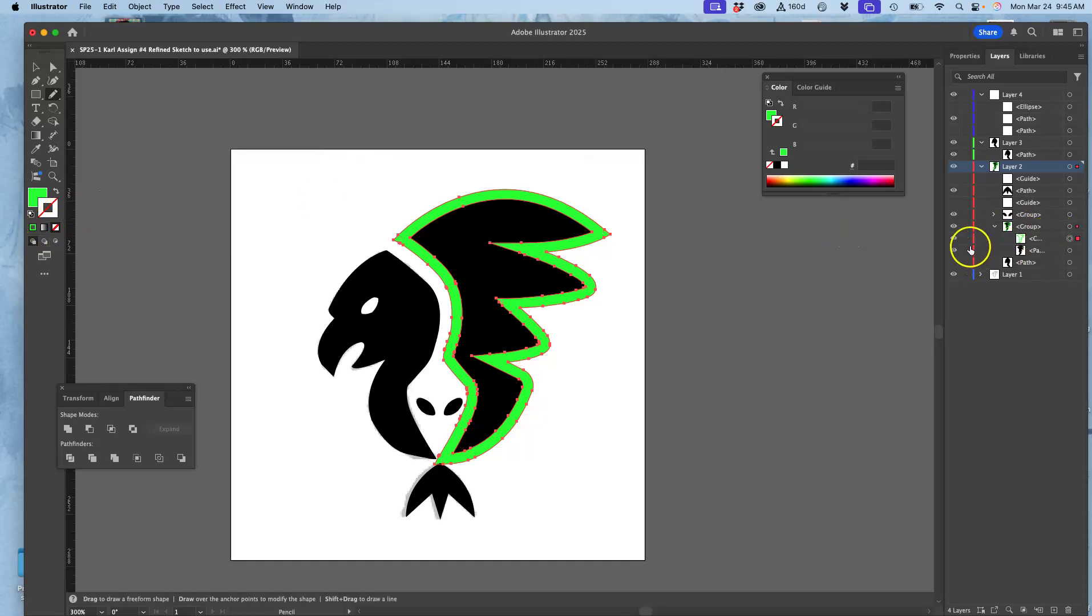
{"action": "left_click", "coordinate": [954, 239]}
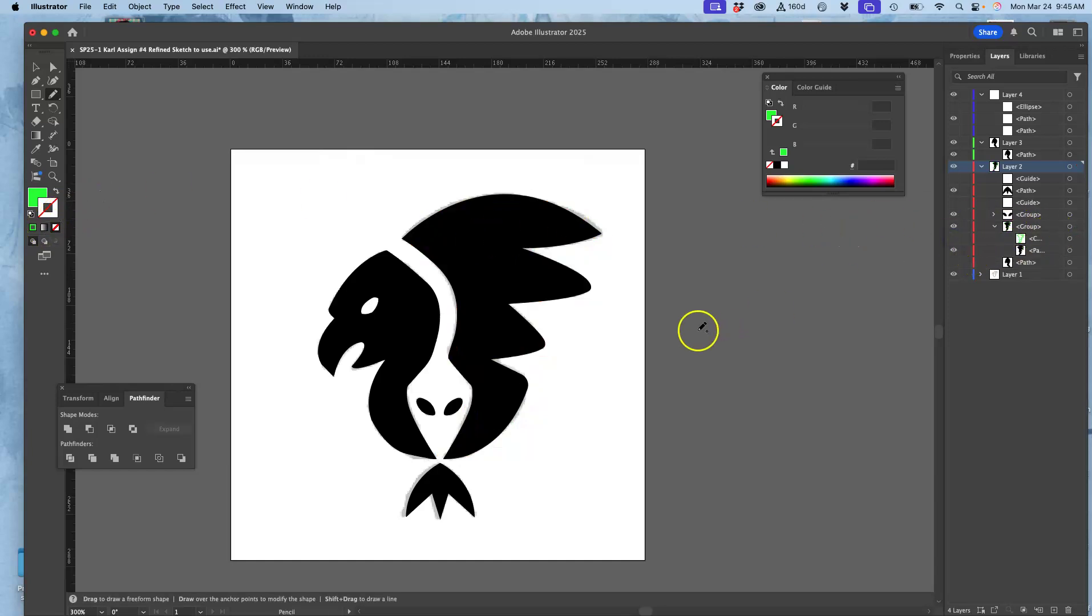
Step: Compare the black wing's edges with the pixelated sketch up close by toggling Layer 1, leaving that layer hidden
{"action": "key", "text": "super+equal"}
{"action": "key", "text": "super+equal"}
{"action": "key", "text": "super+equal"}
{"action": "key", "text": "super+equal"}
{"action": "key", "text": "super+equal"}
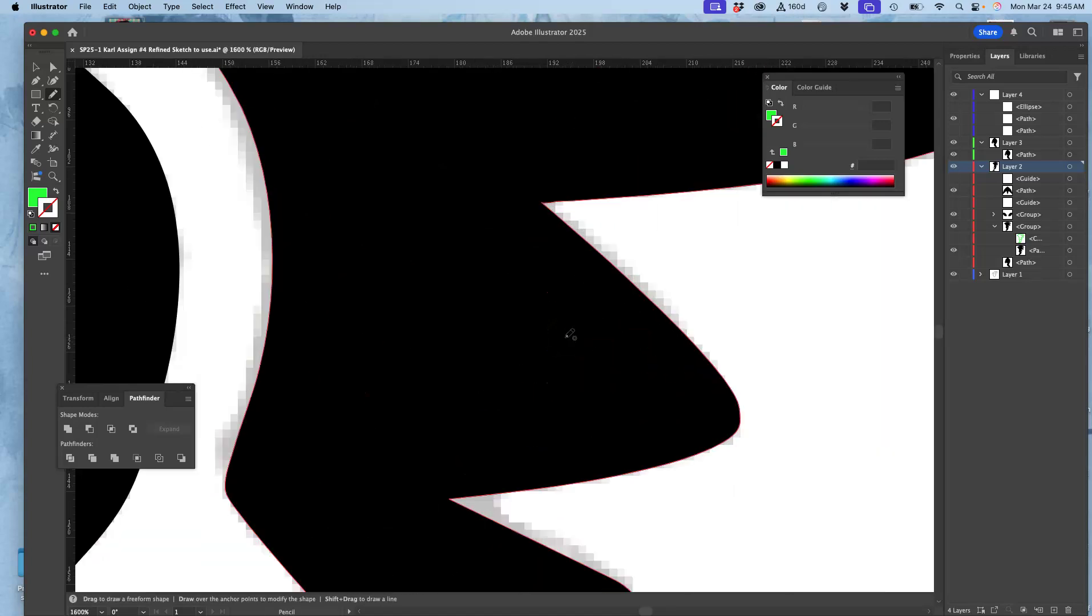
{"action": "scroll", "coordinate": [569, 335], "scroll_direction": "down", "scroll_amount": 3}
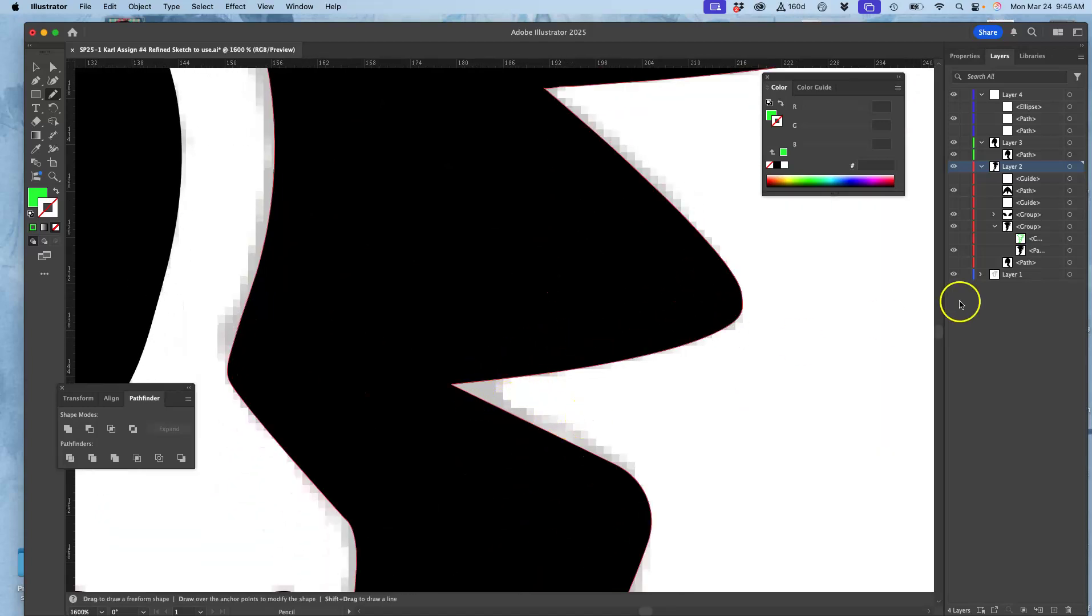
{"action": "left_click", "coordinate": [953, 275]}
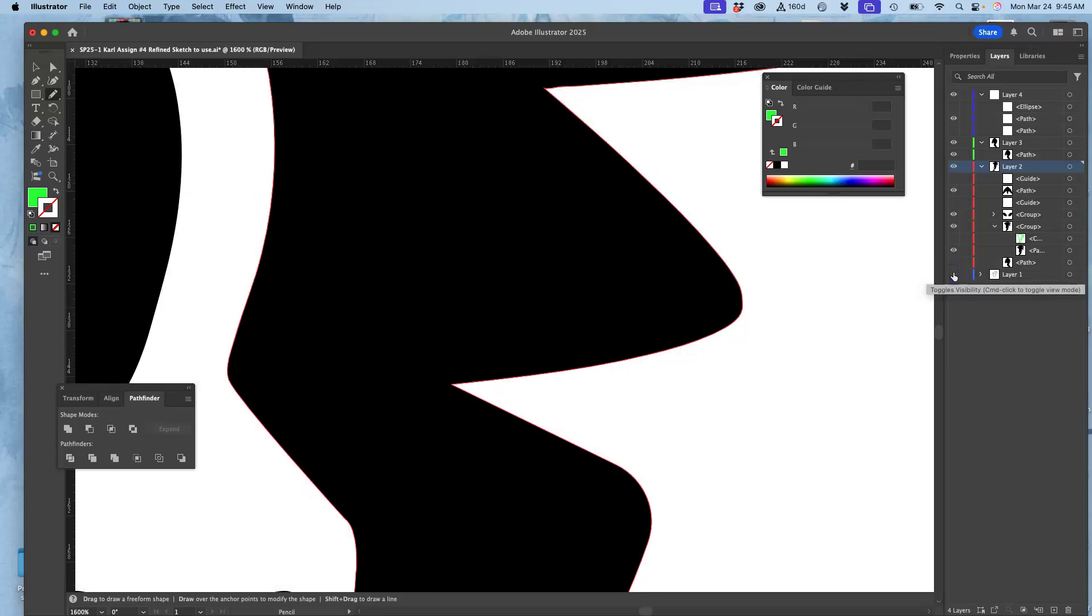
{"action": "left_click", "coordinate": [953, 275]}
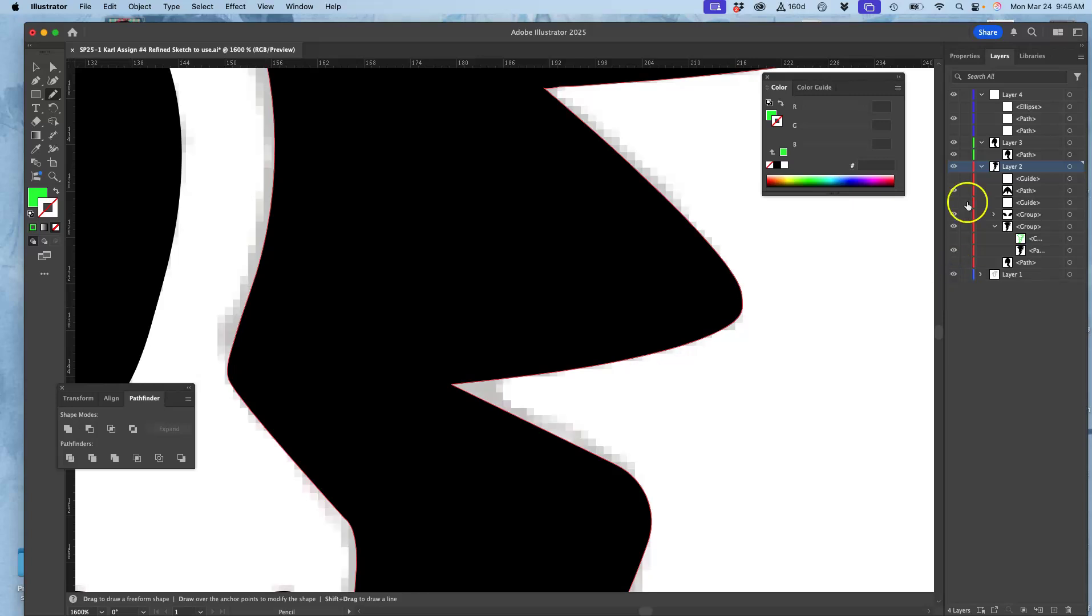
{"action": "left_click", "coordinate": [953, 275]}
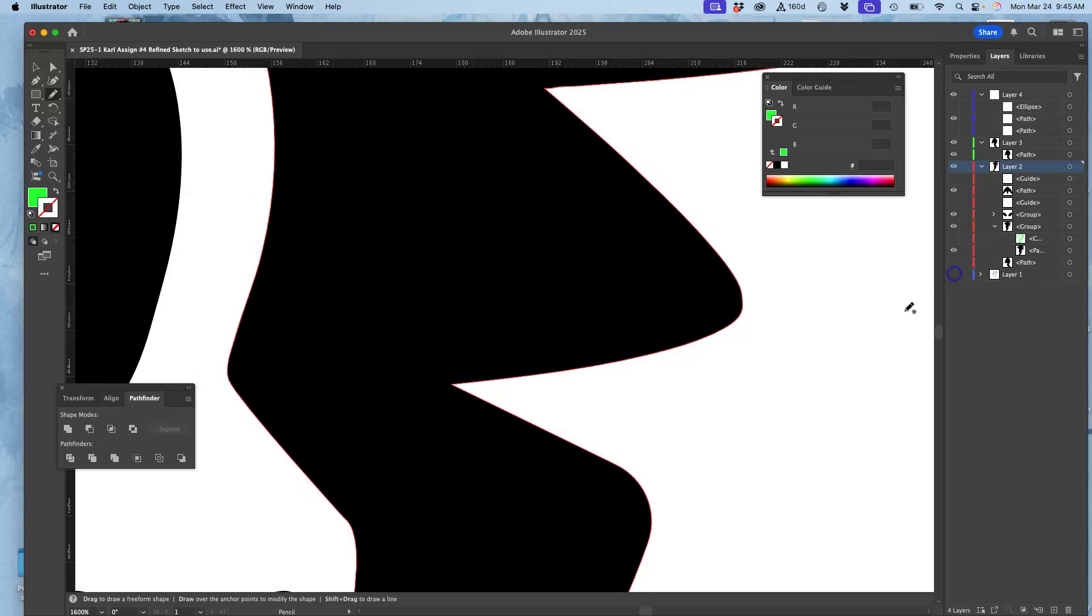
Step: Examine the whole black logo, then its alien face and the lower tips of the body and wing, for uneven edges
{"action": "key", "text": "super+minus"}
{"action": "key", "text": "super+minus"}
{"action": "key", "text": "super+minus"}
{"action": "key", "text": "super+minus"}
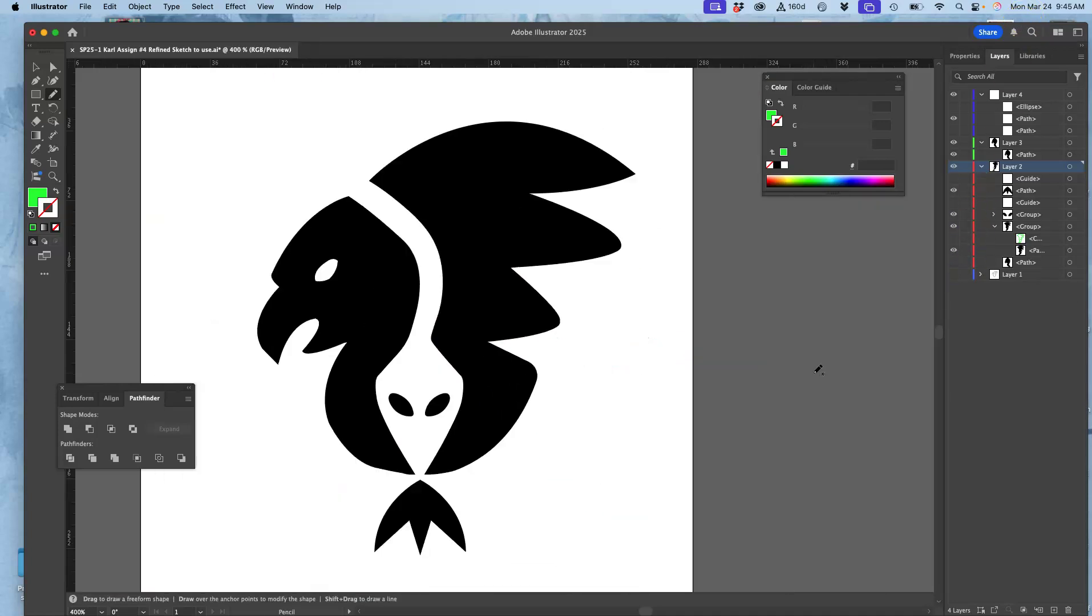
{"action": "key", "text": "super+equal"}
{"action": "key", "text": "super+equal"}
{"action": "key", "text": "super+equal"}
{"action": "key", "text": "super+equal"}
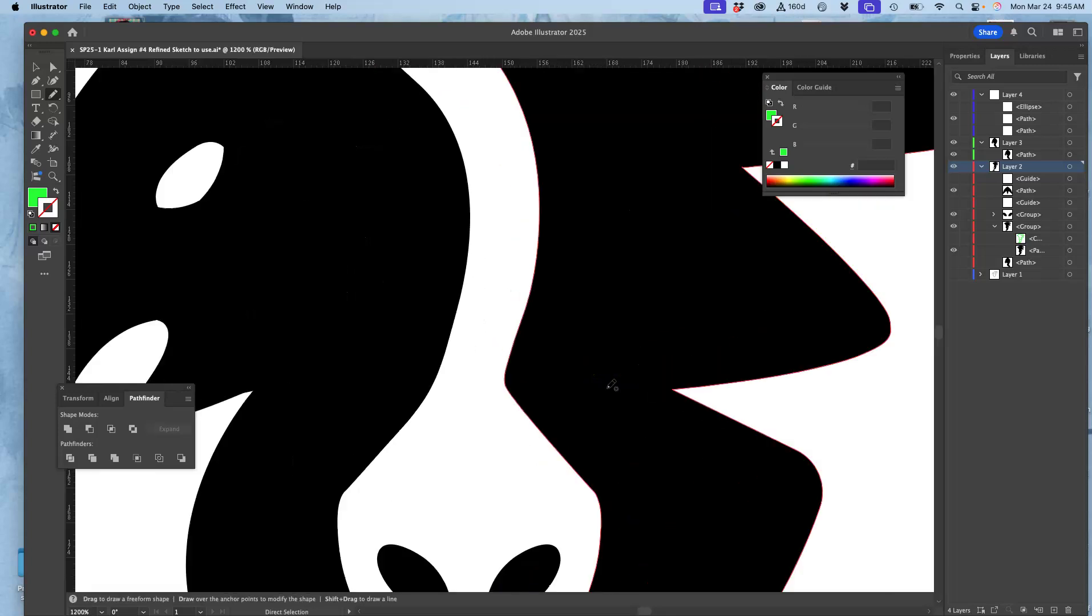
{"action": "scroll", "coordinate": [390, 437], "scroll_direction": "up", "scroll_amount": 15}
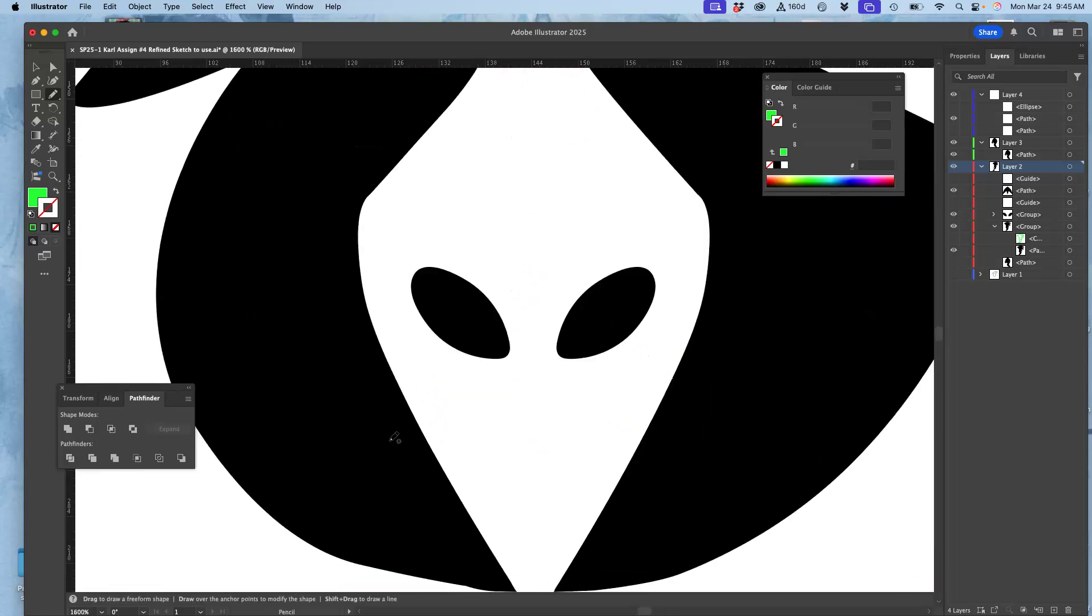
{"action": "scroll", "coordinate": [393, 437], "scroll_direction": "down", "scroll_amount": 5}
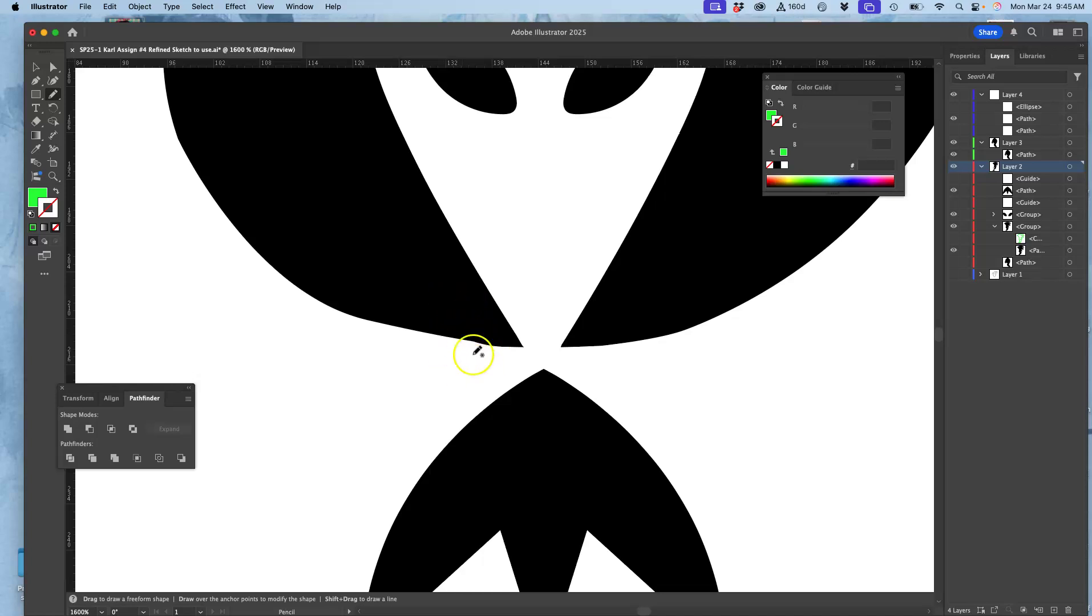
Step: Select the bird's head and body path and redraw the uneven bottom edge near its lower tip with the Pencil tool
{"action": "left_click", "coordinate": [460, 317], "text": "super"}
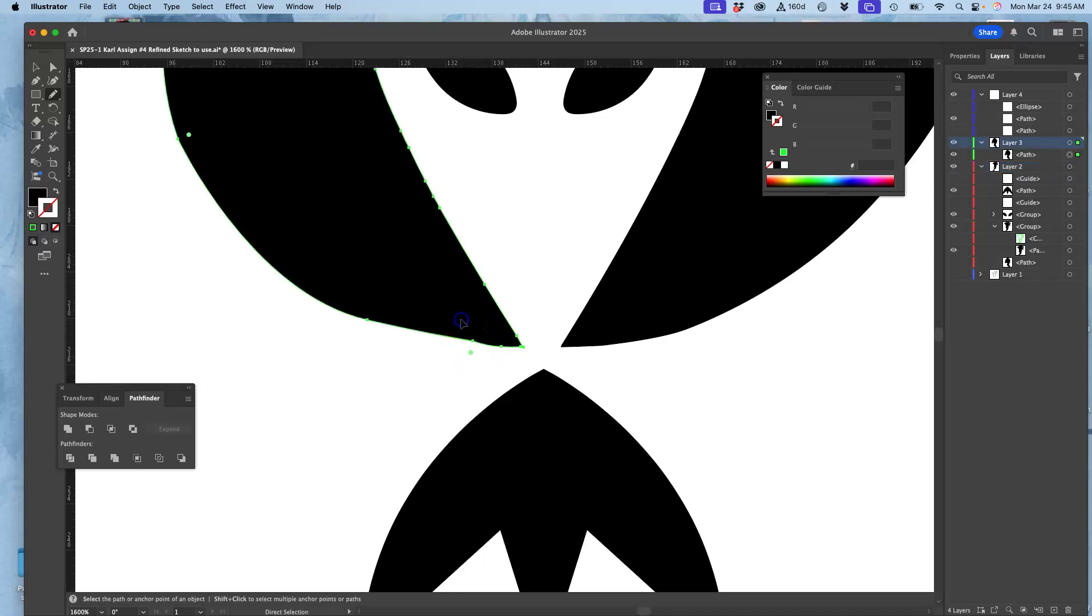
{"action": "key", "text": "super+equal"}
{"action": "scroll", "coordinate": [461, 323], "scroll_direction": "down", "scroll_amount": 5}
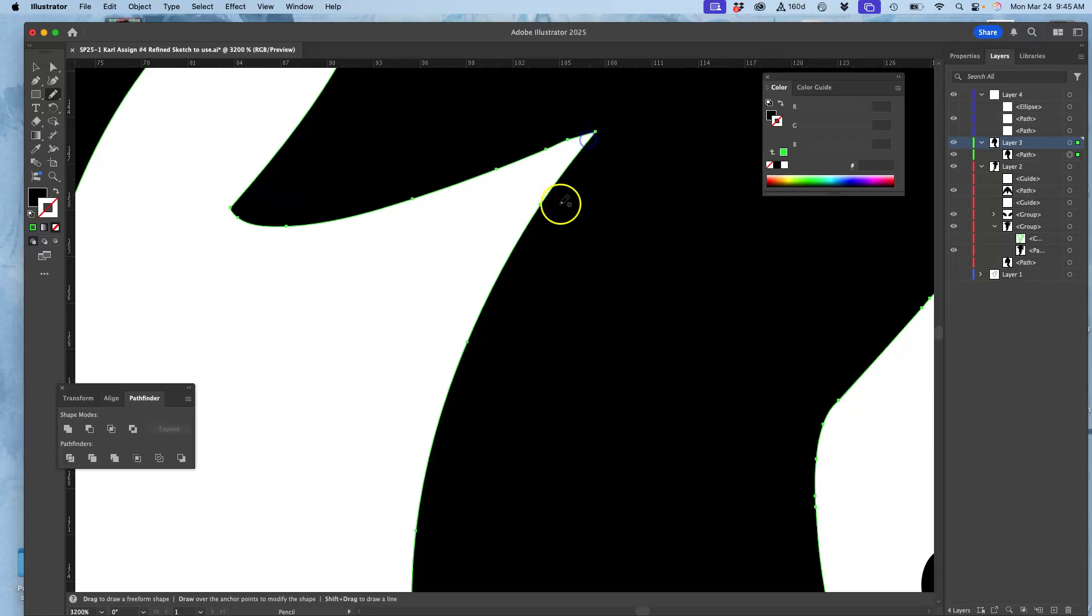
{"action": "scroll", "coordinate": [570, 292], "scroll_direction": "down", "scroll_amount": 3}
{"action": "scroll", "coordinate": [576, 290], "scroll_direction": "down", "scroll_amount": 10}
{"action": "scroll", "coordinate": [576, 290], "scroll_direction": "right", "scroll_amount": 6}
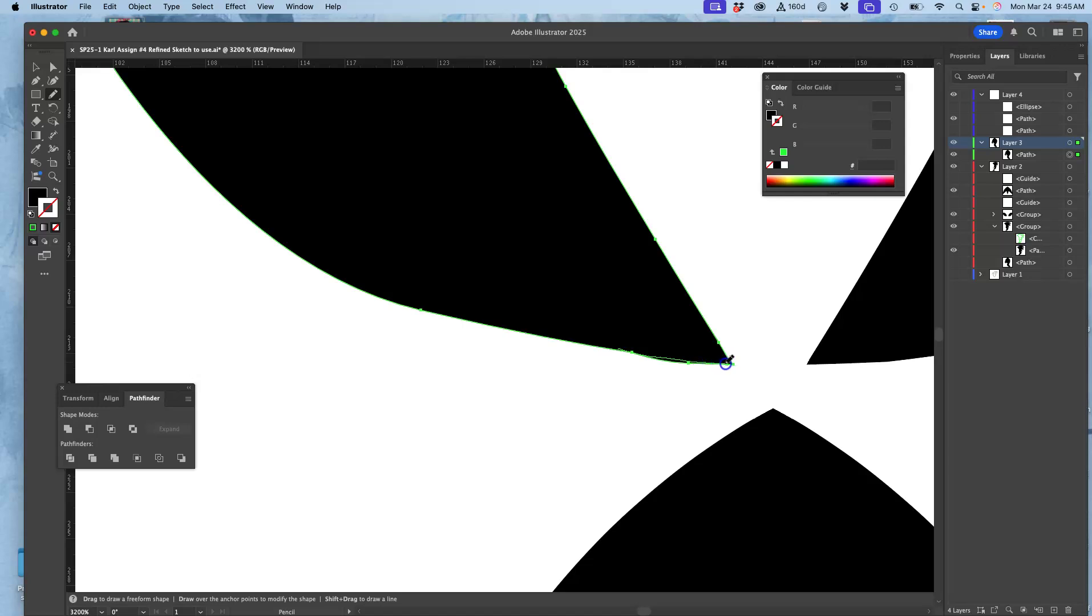
{"action": "mouse_move", "coordinate": [726, 363]}
{"action": "left_mouse_down"}
{"action": "mouse_move", "coordinate": [688, 360]}
{"action": "mouse_move", "coordinate": [673, 329]}
{"action": "mouse_move", "coordinate": [554, 334]}
{"action": "mouse_move", "coordinate": [634, 353]}
{"action": "mouse_move", "coordinate": [615, 352]}
{"action": "mouse_move", "coordinate": [424, 304]}
{"action": "left_mouse_up"}
{"action": "left_click_drag", "start_coordinate": [563, 339], "coordinate": [580, 353]}
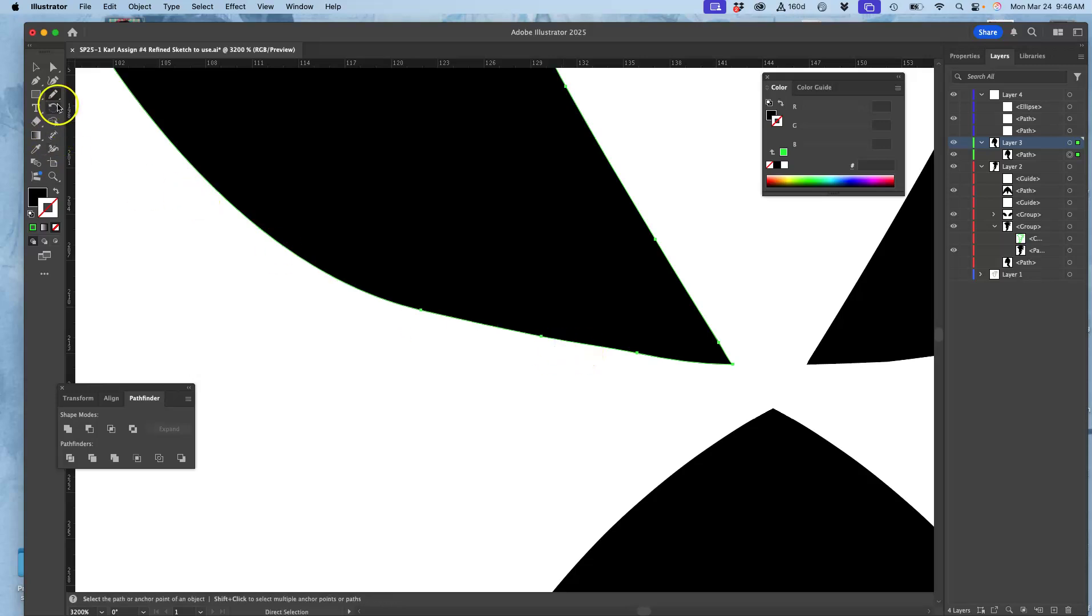
Step: Smooth the redrawn bottom edge of the body path with the Smooth tool
{"action": "left_click_drag", "start_coordinate": [56, 98], "coordinate": [88, 134]}
{"action": "left_click_drag", "start_coordinate": [449, 301], "coordinate": [429, 303]}
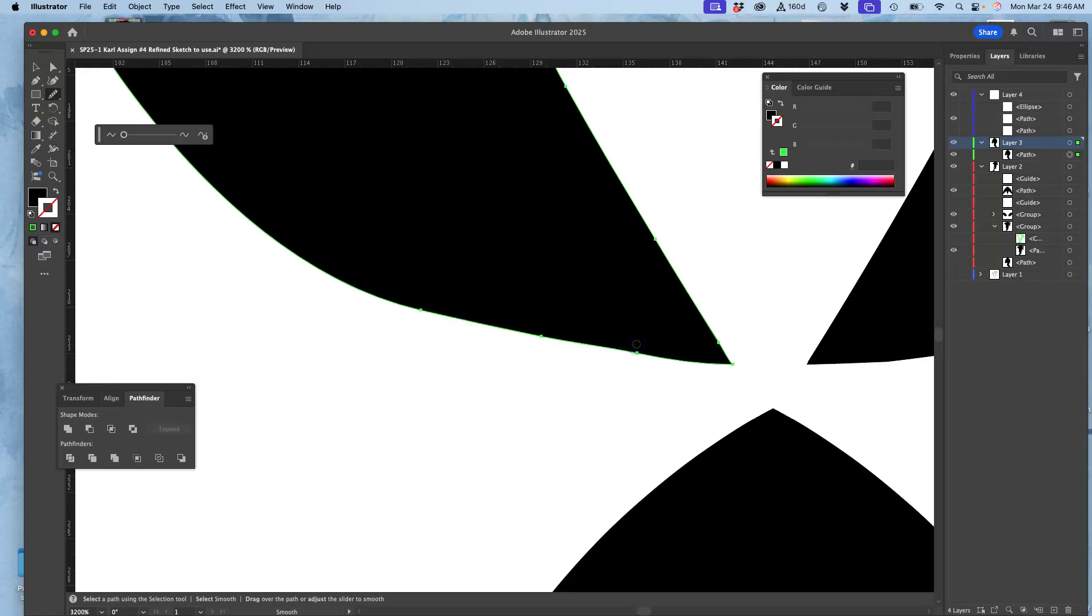
{"action": "left_click_drag", "start_coordinate": [671, 355], "coordinate": [536, 344]}
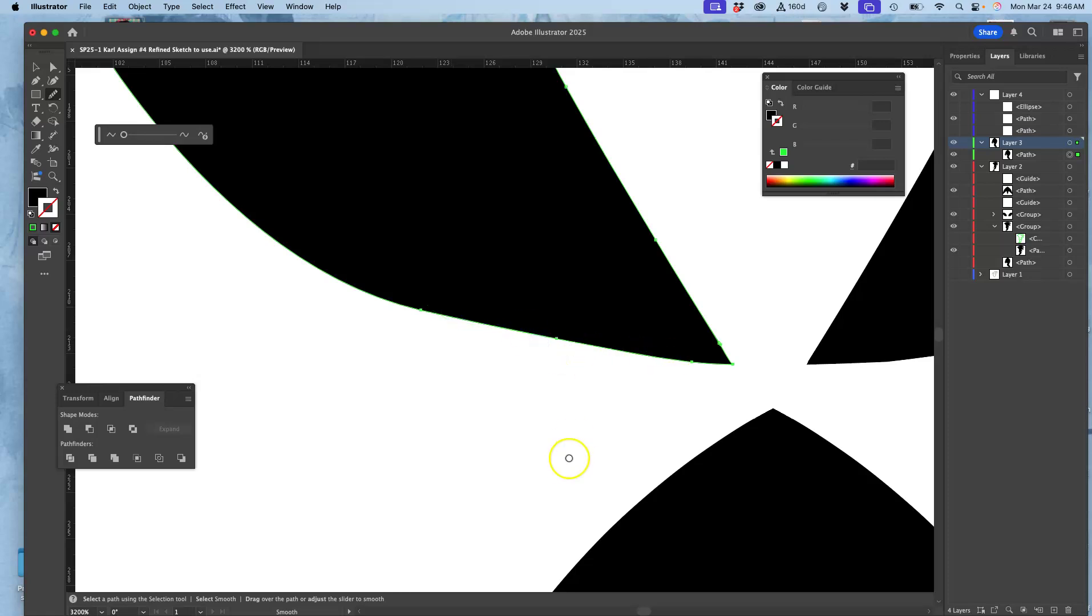
Step: Select the wing path and smooth the rounded tip of its outer feather with the Smooth tool
{"action": "scroll", "coordinate": [565, 462], "scroll_direction": "right", "scroll_amount": 10}
{"action": "scroll", "coordinate": [565, 462], "scroll_direction": "up", "scroll_amount": 3}
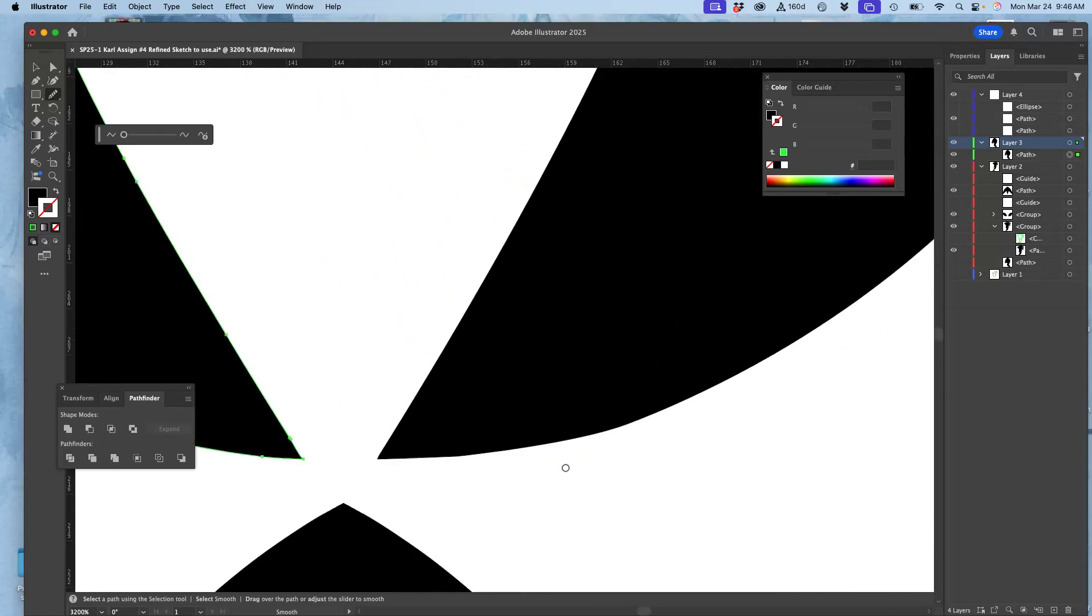
{"action": "scroll", "coordinate": [565, 468], "scroll_direction": "right", "scroll_amount": 11}
{"action": "scroll", "coordinate": [565, 467], "scroll_direction": "up", "scroll_amount": 16}
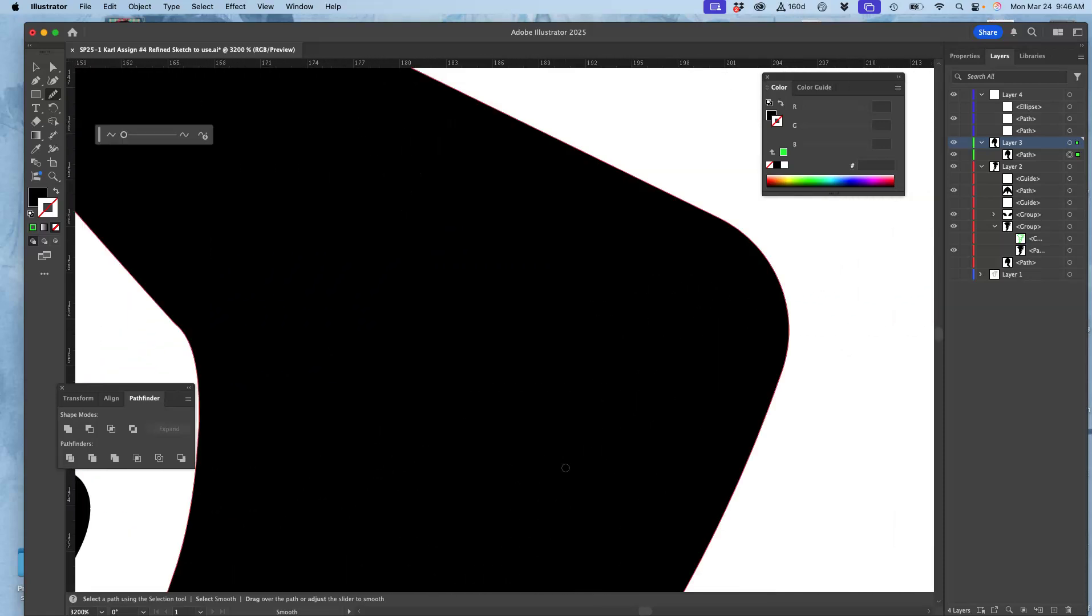
{"action": "scroll", "coordinate": [565, 467], "scroll_direction": "right", "scroll_amount": 6}
{"action": "scroll", "coordinate": [565, 467], "scroll_direction": "up", "scroll_amount": 10}
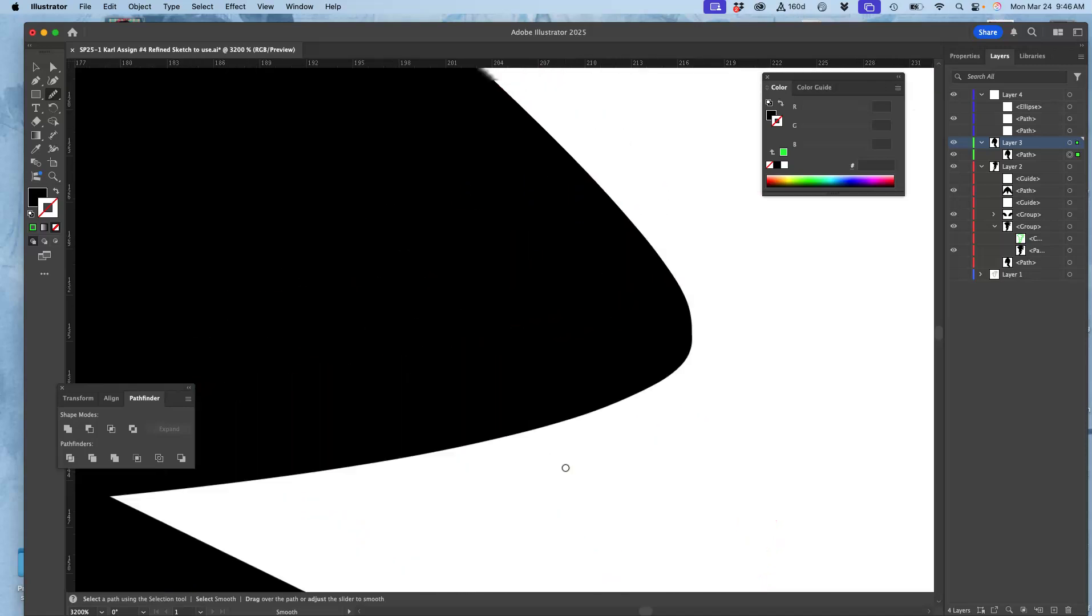
{"action": "scroll", "coordinate": [566, 467], "scroll_direction": "up", "scroll_amount": 7}
{"action": "scroll", "coordinate": [565, 468], "scroll_direction": "left", "scroll_amount": 2}
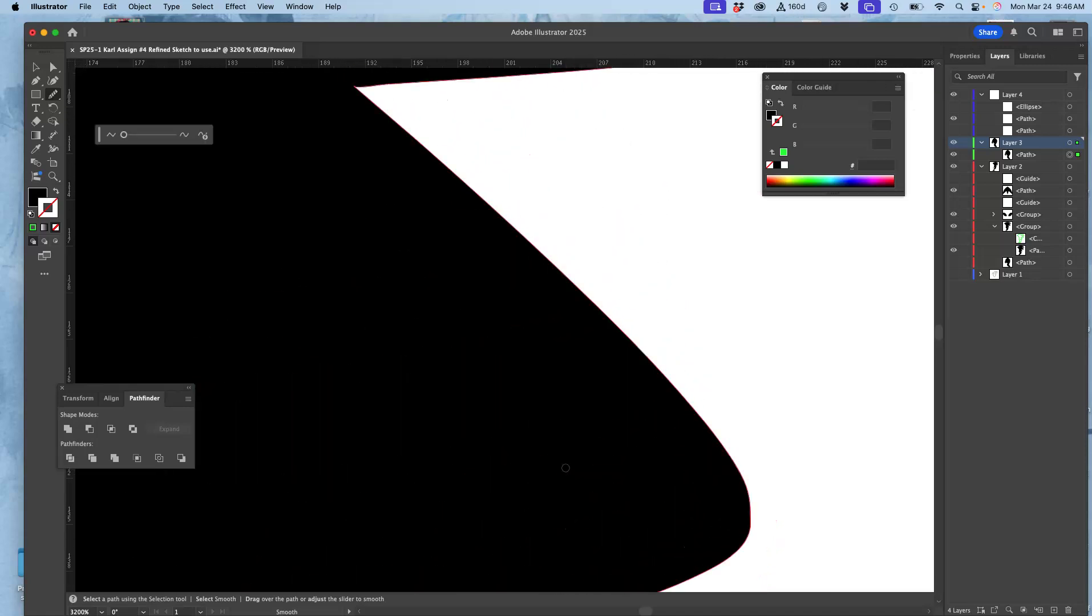
{"action": "left_click", "coordinate": [651, 443], "text": "super"}
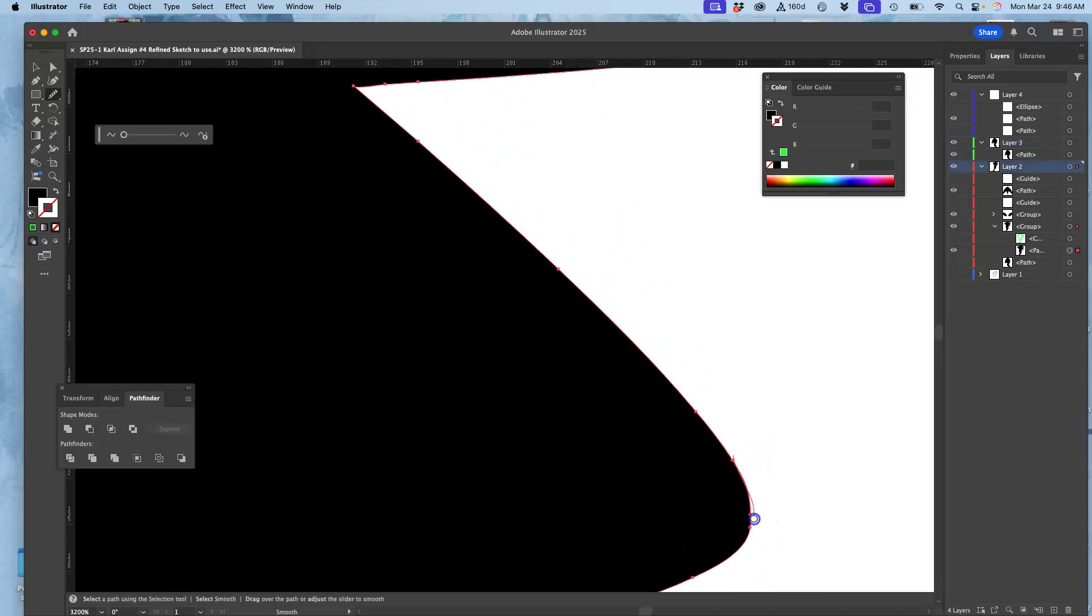
Step: Examine the wing's upper feathers, pointed tip and the white channel between wing and body for uneven edges
{"action": "scroll", "coordinate": [584, 481], "scroll_direction": "up", "scroll_amount": 9}
{"action": "scroll", "coordinate": [584, 481], "scroll_direction": "right", "scroll_amount": 10}
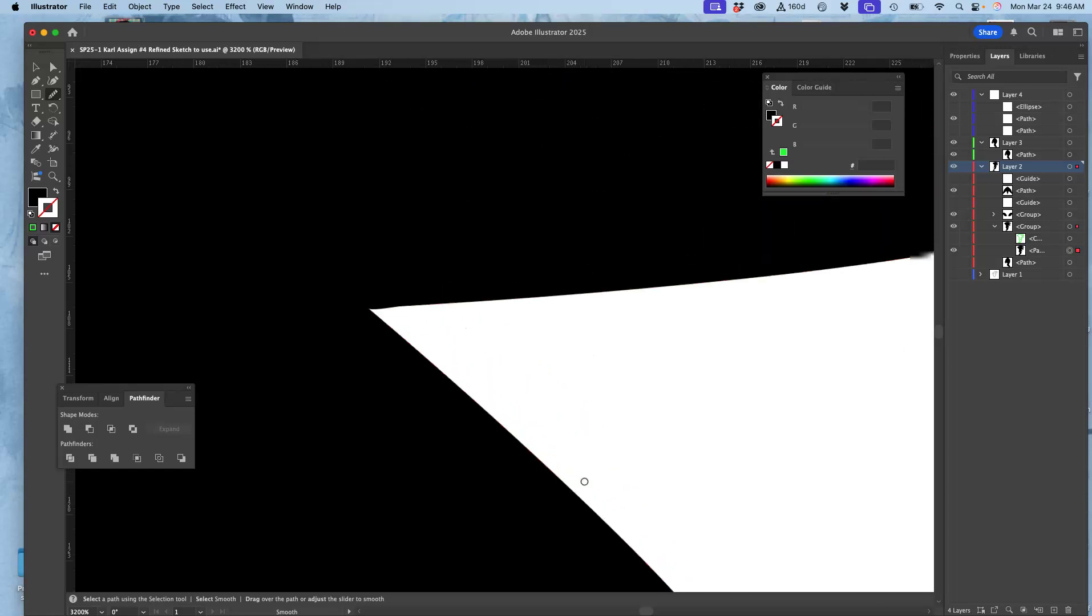
{"action": "scroll", "coordinate": [584, 481], "scroll_direction": "up", "scroll_amount": 15}
{"action": "scroll", "coordinate": [584, 482], "scroll_direction": "right", "scroll_amount": 2}
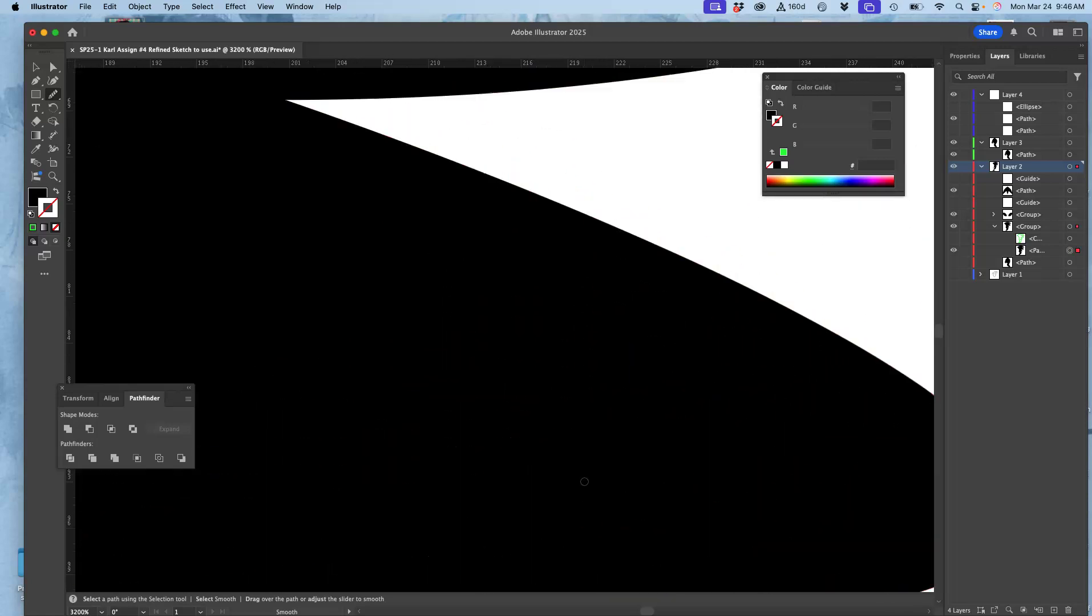
{"action": "scroll", "coordinate": [584, 481], "scroll_direction": "up", "scroll_amount": 7}
{"action": "scroll", "coordinate": [584, 481], "scroll_direction": "left", "scroll_amount": 10}
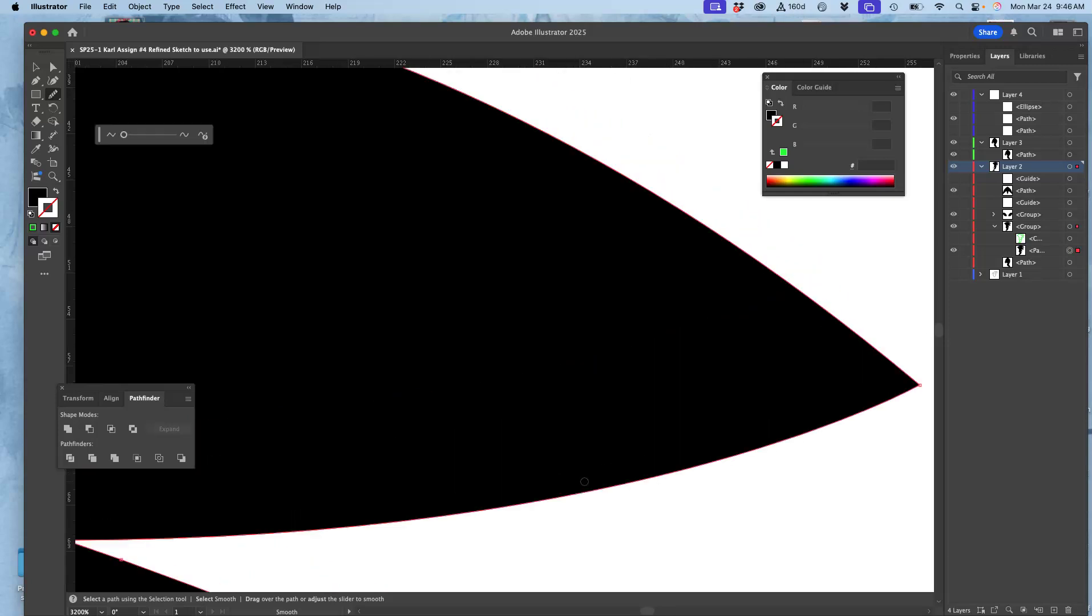
{"action": "scroll", "coordinate": [584, 481], "scroll_direction": "down", "scroll_amount": 6}
{"action": "scroll", "coordinate": [584, 481], "scroll_direction": "left", "scroll_amount": 20}
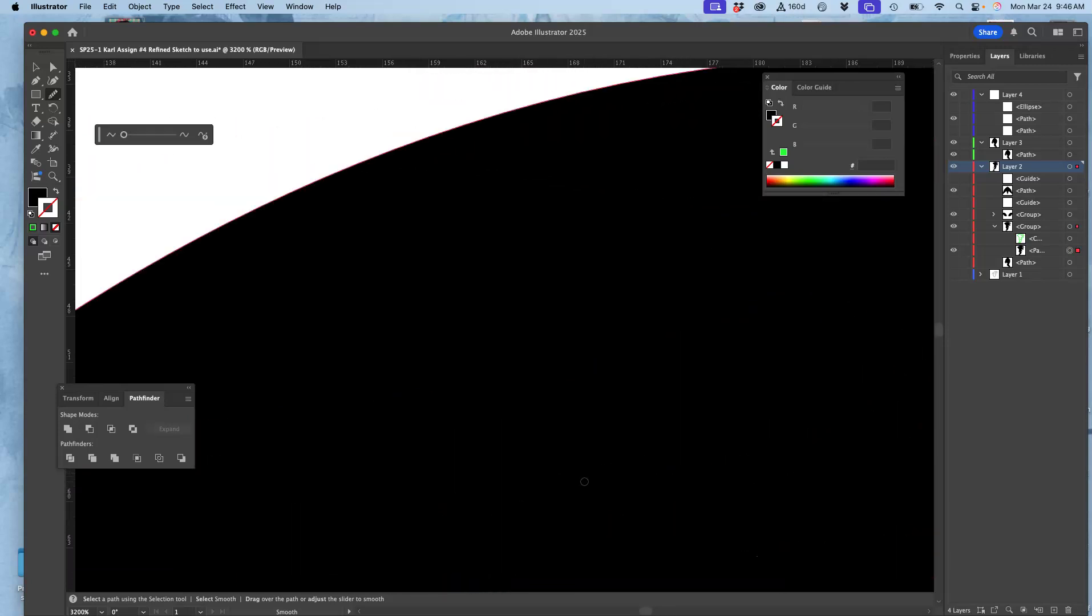
{"action": "scroll", "coordinate": [584, 482], "scroll_direction": "down", "scroll_amount": 14}
{"action": "scroll", "coordinate": [584, 482], "scroll_direction": "right", "scroll_amount": 4}
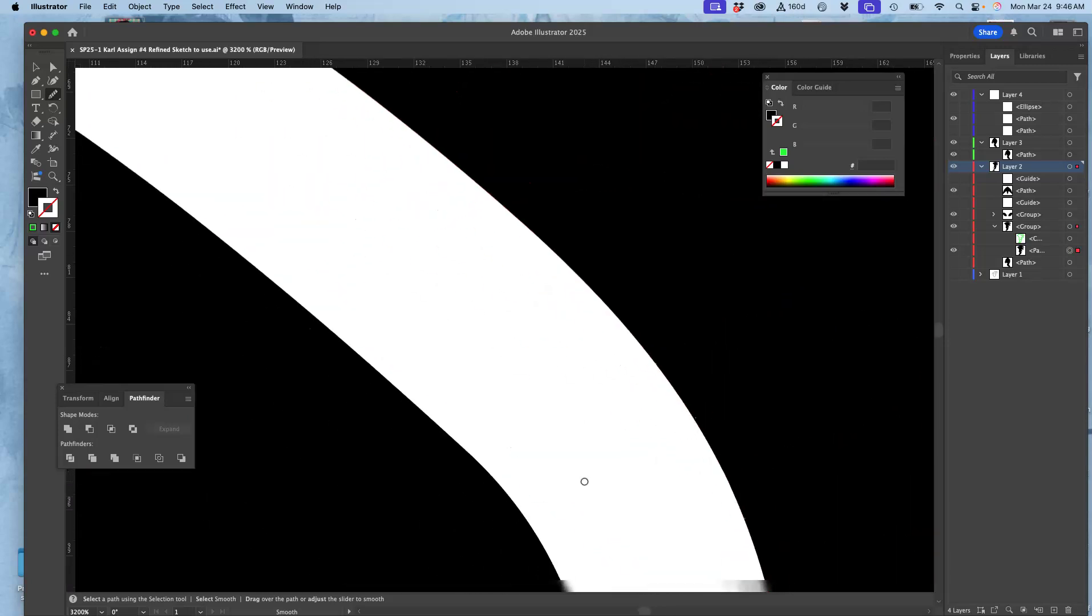
{"action": "scroll", "coordinate": [584, 482], "scroll_direction": "down", "scroll_amount": 17}
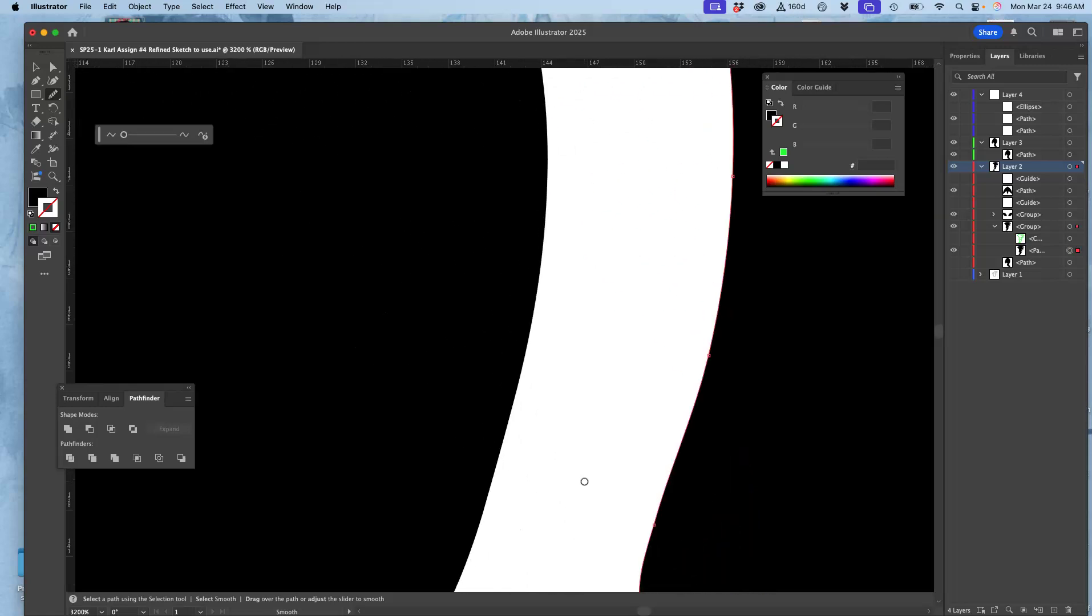
{"action": "scroll", "coordinate": [584, 482], "scroll_direction": "down", "scroll_amount": 10}
{"action": "scroll", "coordinate": [584, 481], "scroll_direction": "left", "scroll_amount": 5}
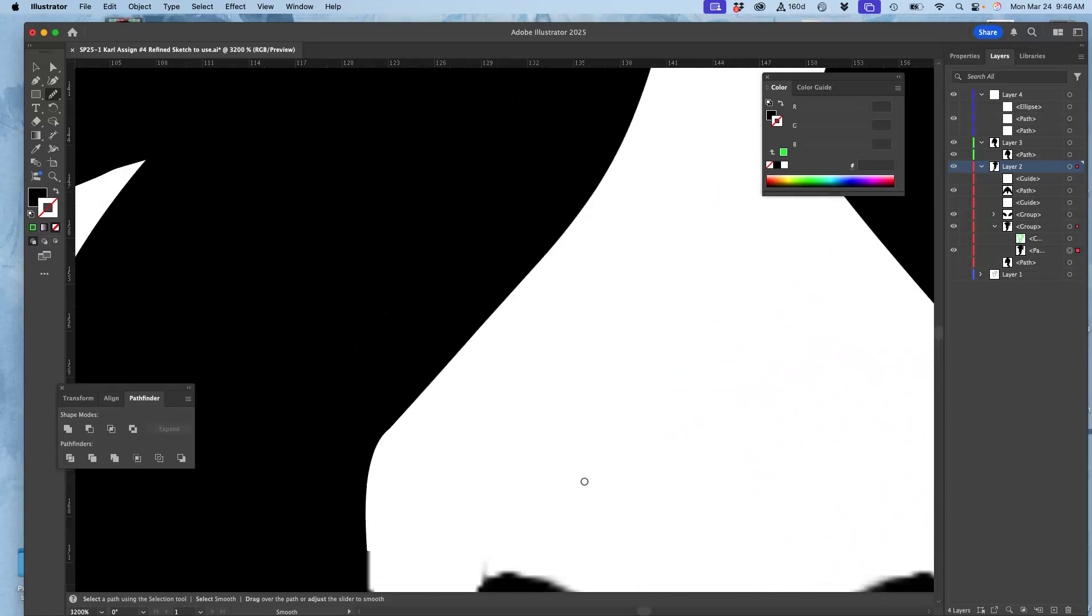
{"action": "scroll", "coordinate": [584, 481], "scroll_direction": "down", "scroll_amount": 8}
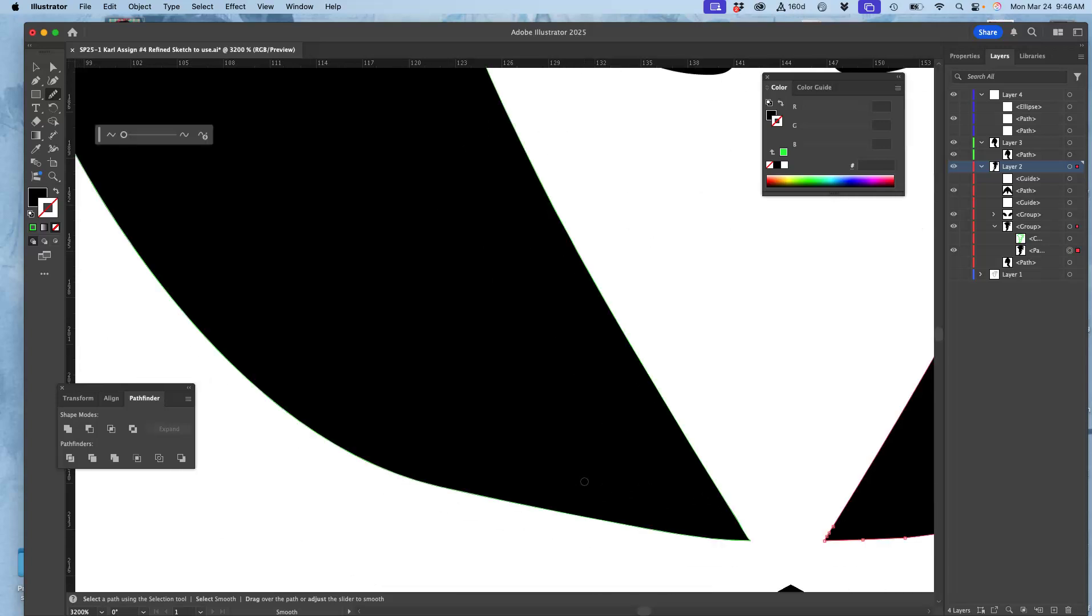
Step: Select the head and body path and smooth the curved outer edge leading to its lower tip
{"action": "scroll", "coordinate": [584, 481], "scroll_direction": "left", "scroll_amount": 2}
{"action": "left_click", "coordinate": [488, 418]}
{"action": "scroll", "coordinate": [446, 390], "scroll_direction": "left", "scroll_amount": 2}
{"action": "scroll", "coordinate": [446, 390], "scroll_direction": "up", "scroll_amount": 1}
{"action": "left_click", "coordinate": [415, 359], "text": "super"}
{"action": "mouse_move", "coordinate": [347, 364]}
{"action": "left_mouse_down"}
{"action": "mouse_move", "coordinate": [501, 486]}
{"action": "mouse_move", "coordinate": [588, 525]}
{"action": "left_mouse_up"}
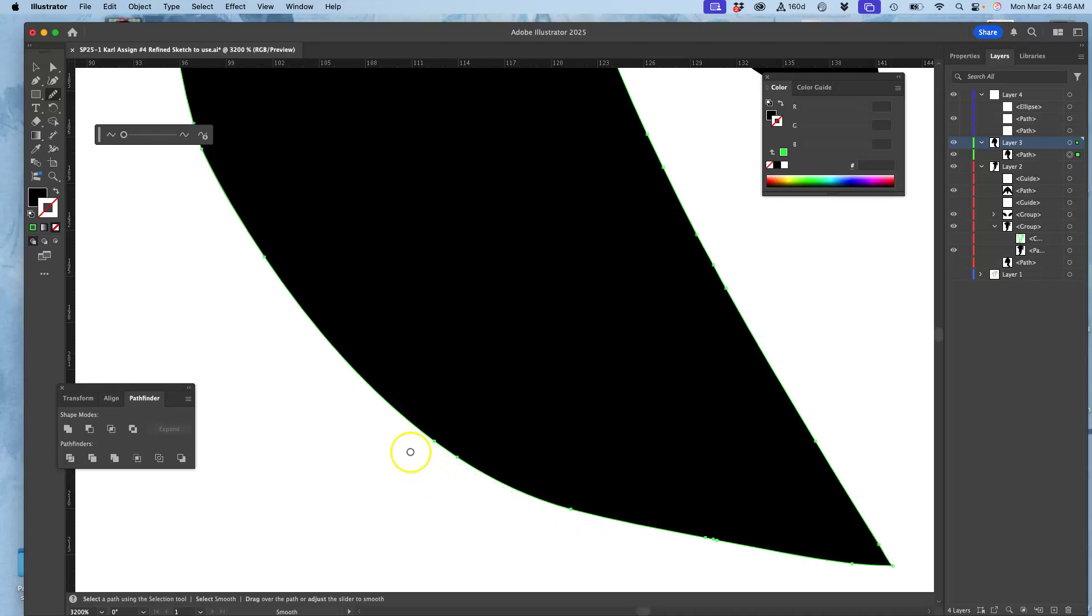
Step: Smooth the edges of the body path around the pointed white notch above its lower section
{"action": "scroll", "coordinate": [353, 389], "scroll_direction": "up", "scroll_amount": 10}
{"action": "scroll", "coordinate": [353, 389], "scroll_direction": "left", "scroll_amount": 3}
{"action": "scroll", "coordinate": [352, 390], "scroll_direction": "up", "scroll_amount": 5}
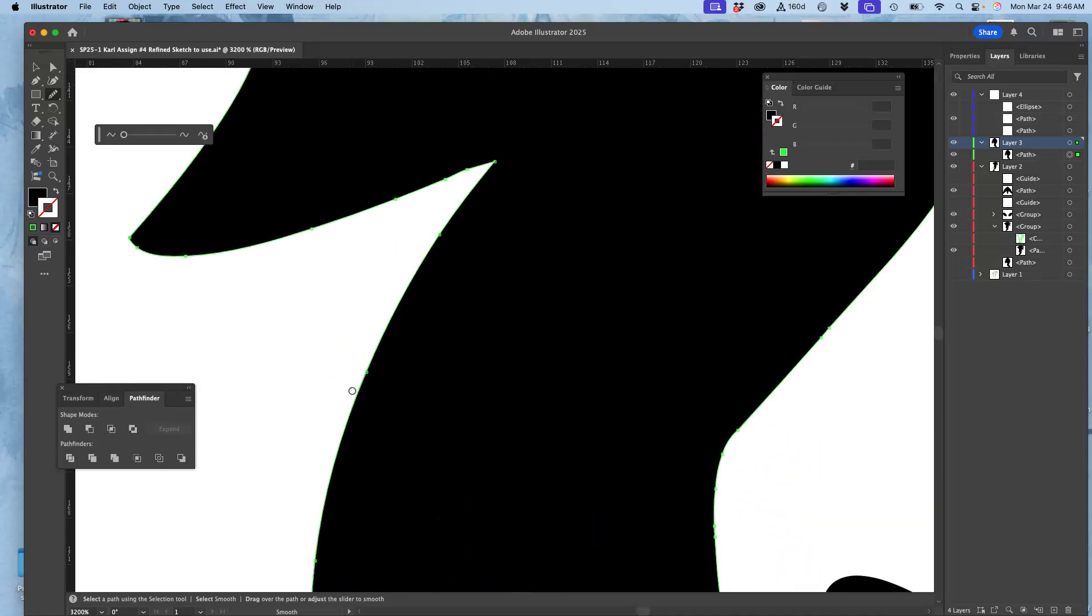
{"action": "mouse_move", "coordinate": [398, 323]}
{"action": "left_mouse_down"}
{"action": "mouse_move", "coordinate": [466, 215]}
{"action": "mouse_move", "coordinate": [436, 191]}
{"action": "left_mouse_up"}
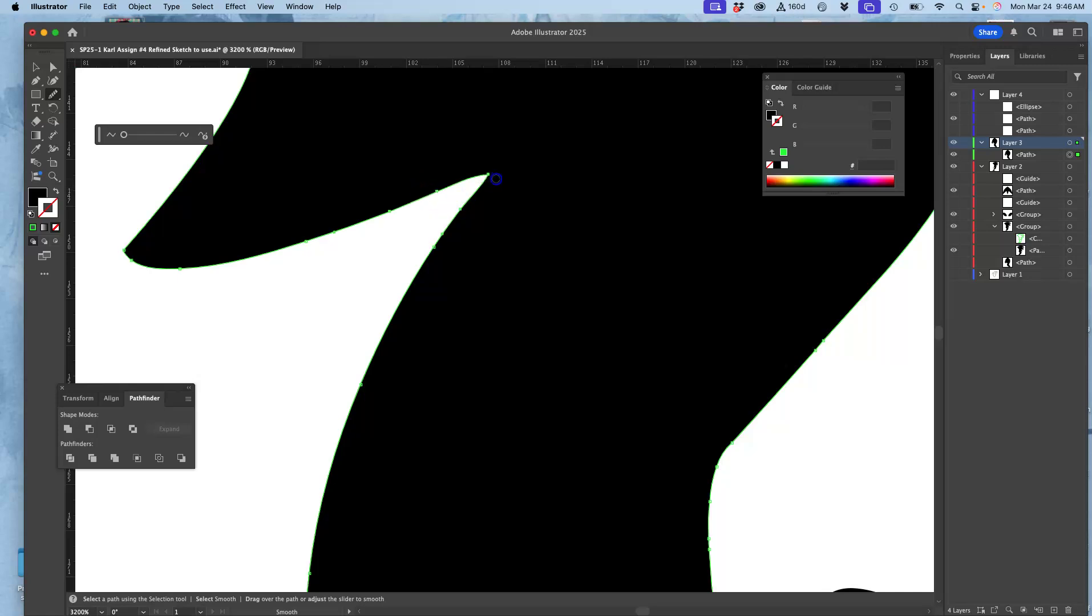
{"action": "scroll", "coordinate": [322, 282], "scroll_direction": "up", "scroll_amount": 3}
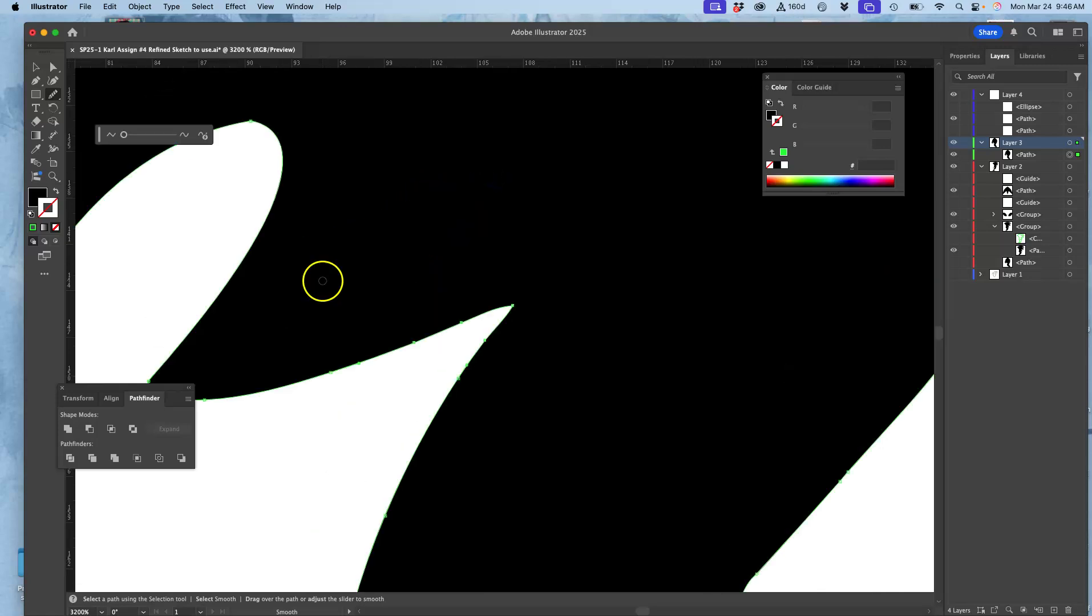
Step: Smooth the rounded end of the white cutout and the outer edge of the neighbouring black point on the body path
{"action": "scroll", "coordinate": [327, 281], "scroll_direction": "left", "scroll_amount": 4}
{"action": "mouse_move", "coordinate": [332, 282]}
{"action": "left_mouse_down"}
{"action": "mouse_move", "coordinate": [336, 146]}
{"action": "mouse_move", "coordinate": [373, 122]}
{"action": "left_mouse_up"}
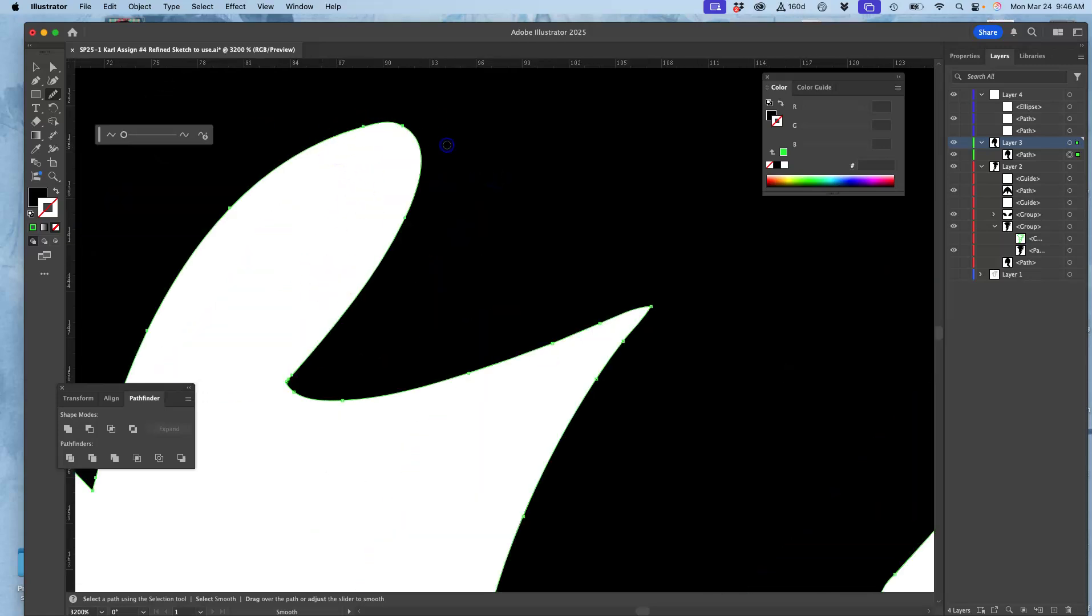
{"action": "scroll", "coordinate": [233, 276], "scroll_direction": "left", "scroll_amount": 5}
{"action": "left_click_drag", "start_coordinate": [197, 281], "coordinate": [258, 429]}
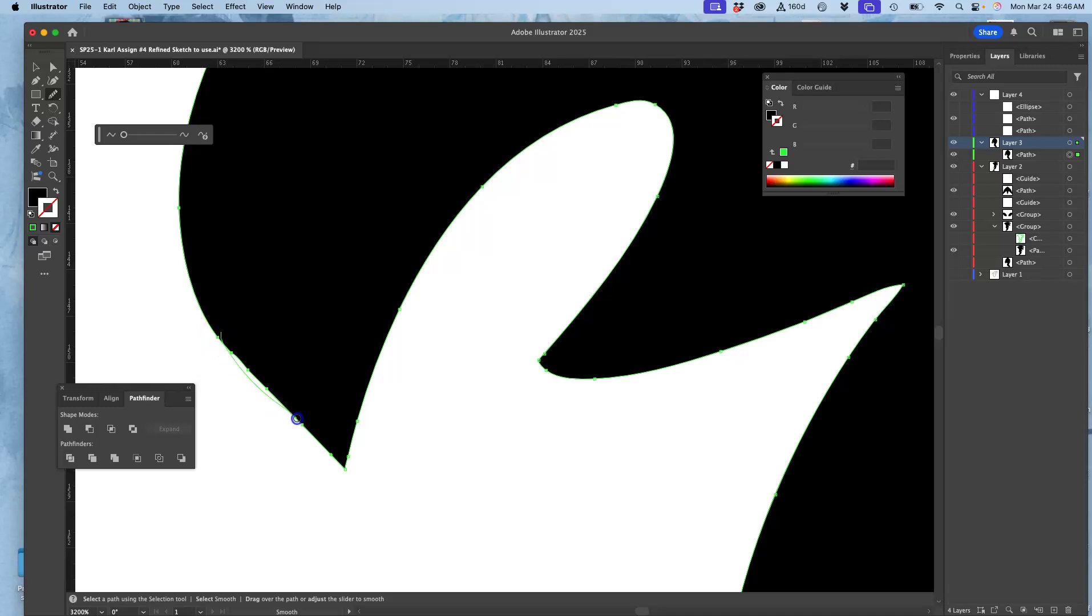
Step: Select the white eye shape, toggle Layer 4's visibility to inspect its corners, and clear the selection
{"action": "scroll", "coordinate": [232, 401], "scroll_direction": "up", "scroll_amount": 10}
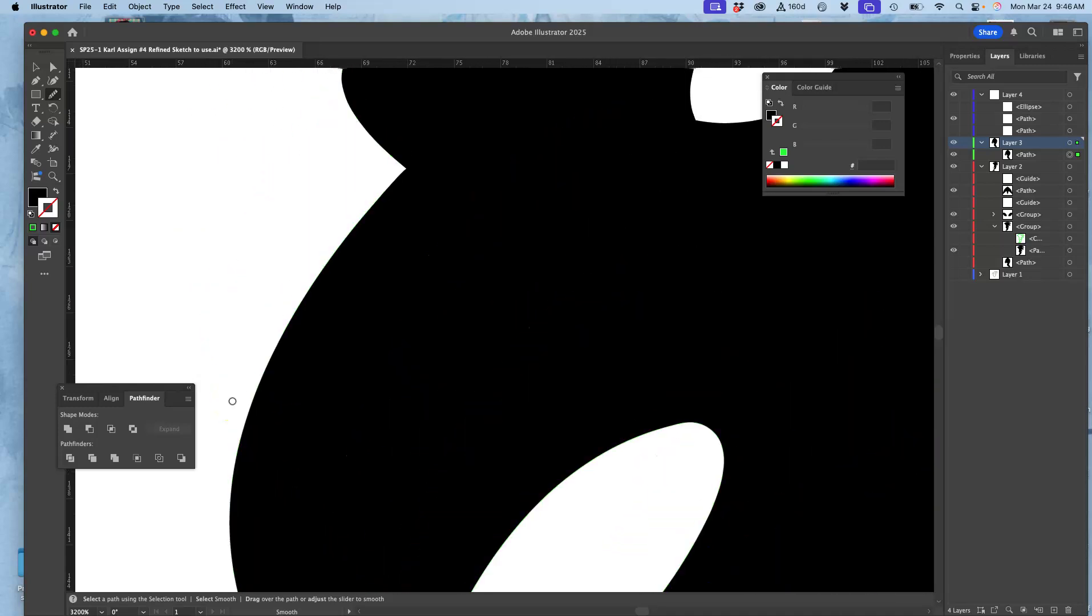
{"action": "scroll", "coordinate": [232, 401], "scroll_direction": "up", "scroll_amount": 10}
{"action": "scroll", "coordinate": [232, 401], "scroll_direction": "right", "scroll_amount": 5}
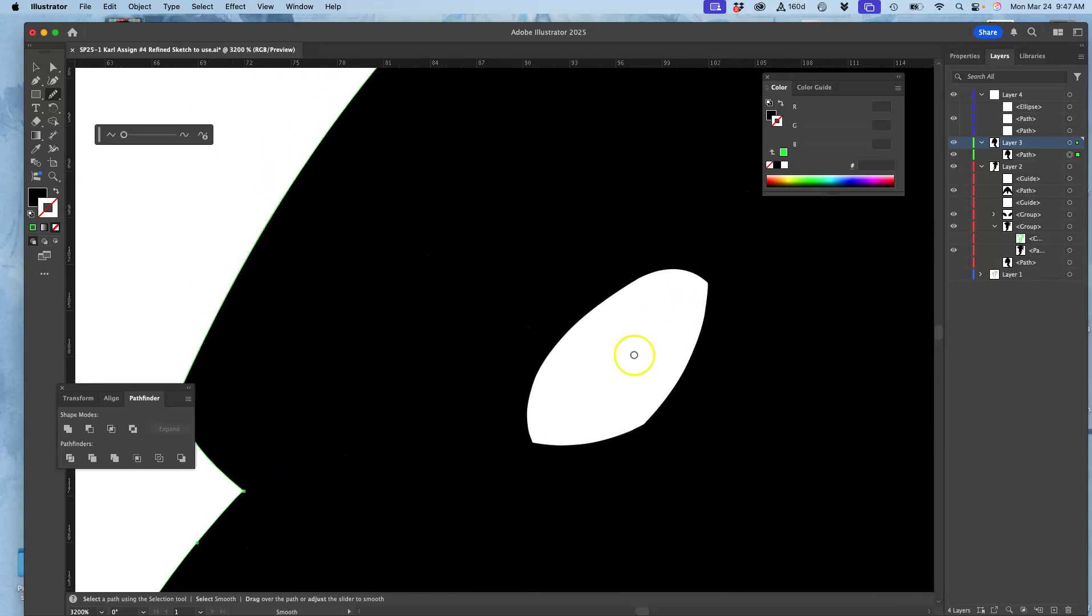
{"action": "key", "text": "super"}
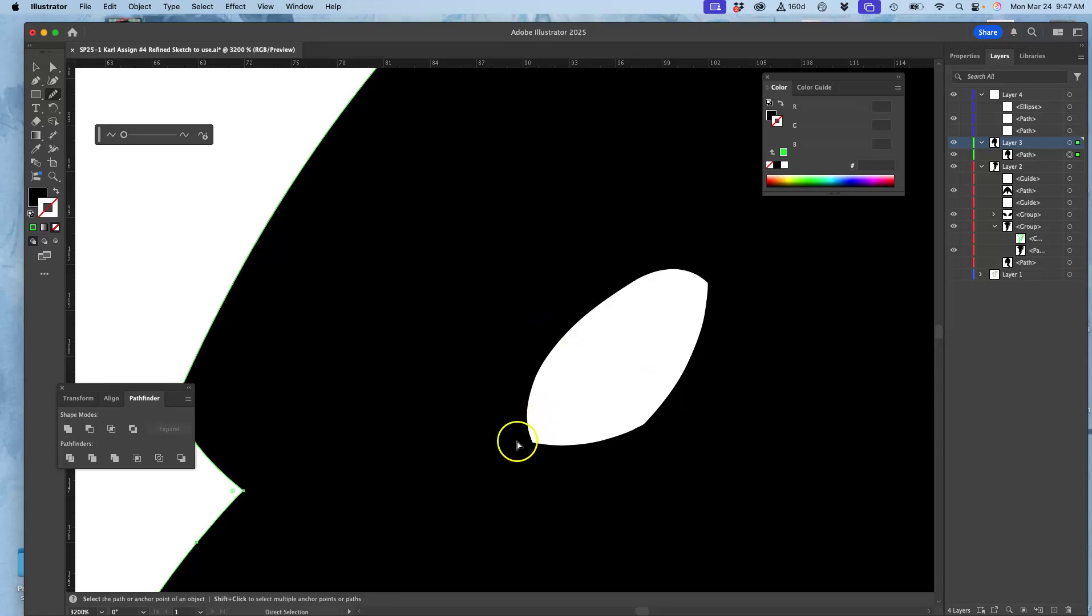
{"action": "left_click", "coordinate": [541, 446], "text": "super"}
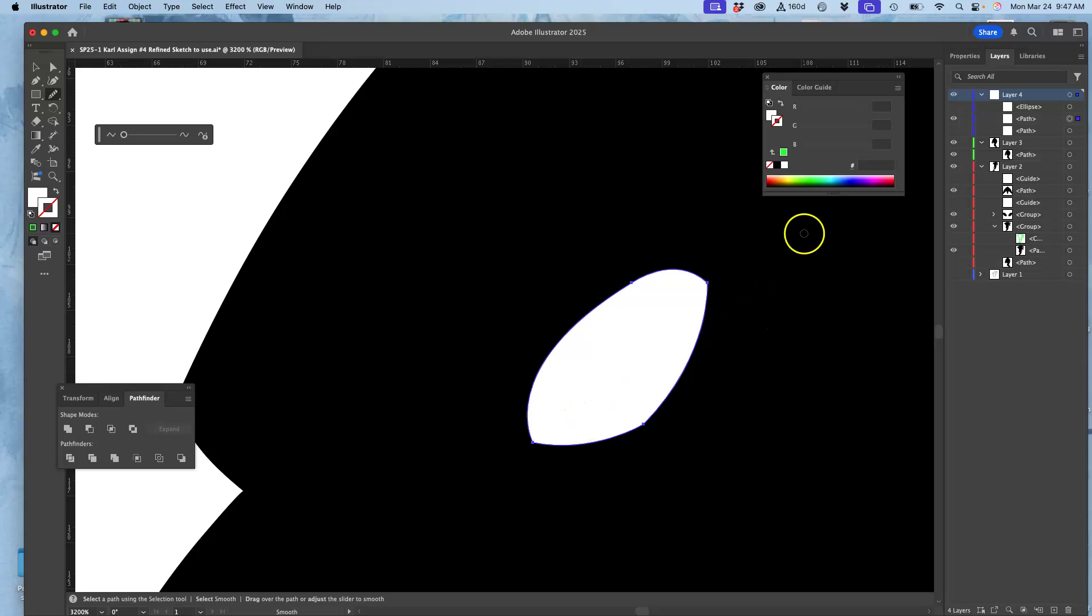
{"action": "left_click", "coordinate": [954, 95], "text": "super"}
{"action": "left_click", "coordinate": [954, 97], "text": "super"}
{"action": "left_click", "coordinate": [954, 98], "text": "super"}
{"action": "left_click", "coordinate": [953, 98], "text": "super"}
{"action": "key", "text": "super+shift+a"}
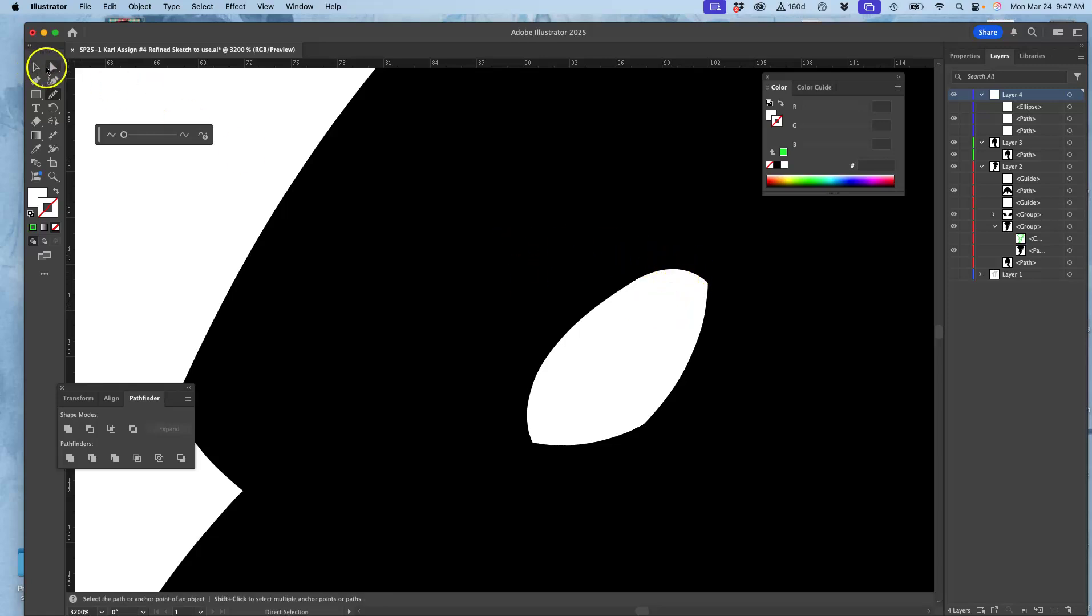
Step: Select the white eye path and round off its sharp corners and uneven sides with the Smooth tool
{"action": "left_click", "coordinate": [51, 66]}
{"action": "left_click", "coordinate": [649, 348]}
{"action": "left_click", "coordinate": [691, 288]}
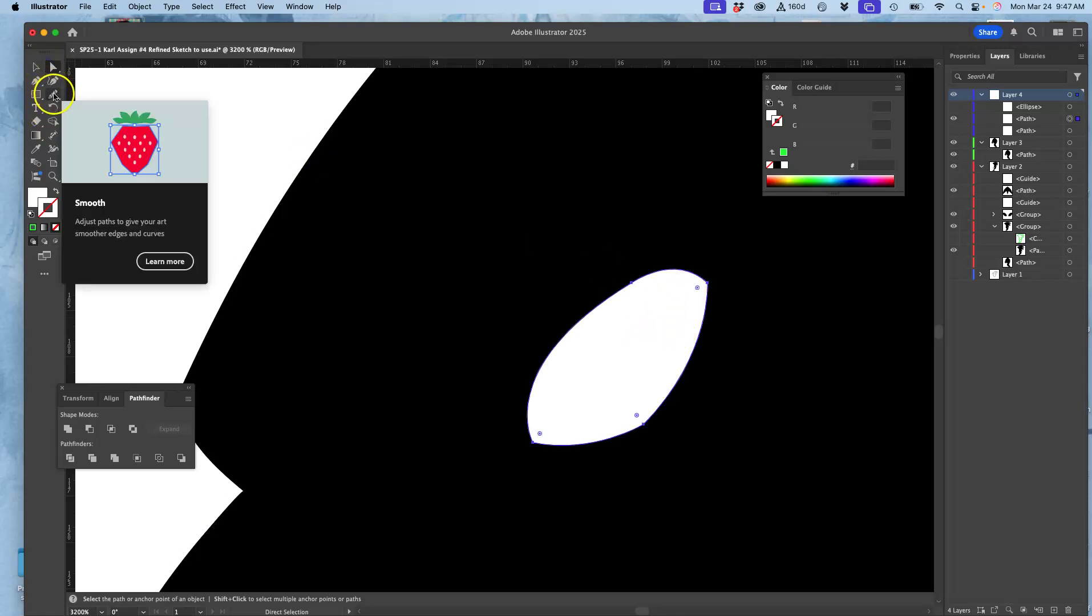
{"action": "left_click", "coordinate": [54, 95]}
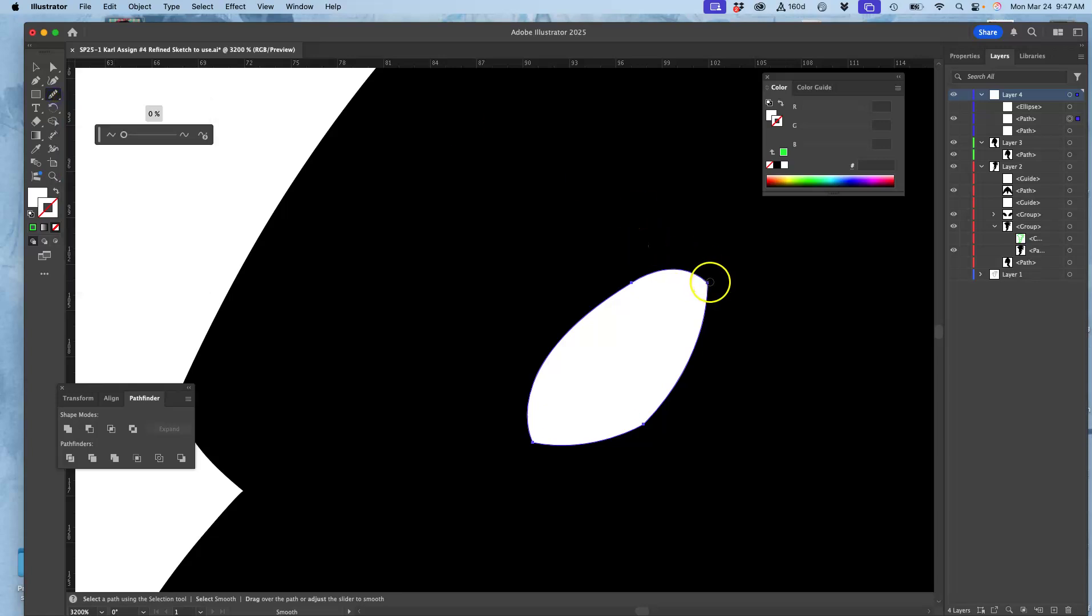
{"action": "mouse_move", "coordinate": [702, 281]}
{"action": "left_mouse_down"}
{"action": "mouse_move", "coordinate": [707, 323]}
{"action": "mouse_move", "coordinate": [695, 342]}
{"action": "left_mouse_up"}
{"action": "left_click", "coordinate": [703, 279]}
{"action": "mouse_move", "coordinate": [545, 433]}
{"action": "left_mouse_down"}
{"action": "mouse_move", "coordinate": [531, 432]}
{"action": "mouse_move", "coordinate": [628, 435]}
{"action": "mouse_move", "coordinate": [648, 422]}
{"action": "mouse_move", "coordinate": [716, 299]}
{"action": "mouse_move", "coordinate": [704, 283]}
{"action": "left_mouse_up"}
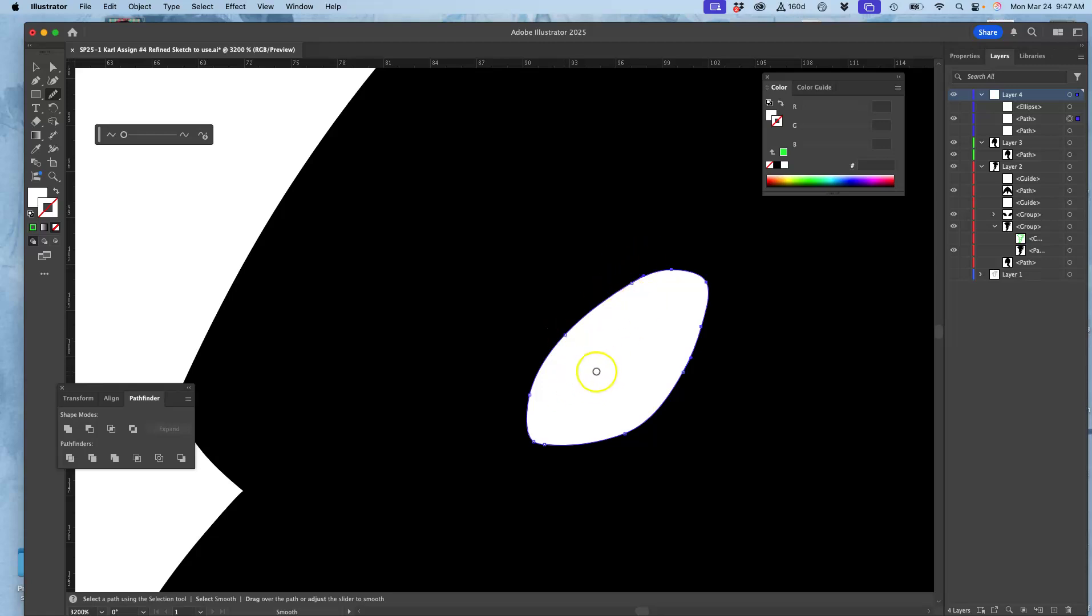
Step: Check the smoothed eye by toggling Layer 4's visibility, leaving the layer visible
{"action": "left_click", "coordinate": [953, 95]}
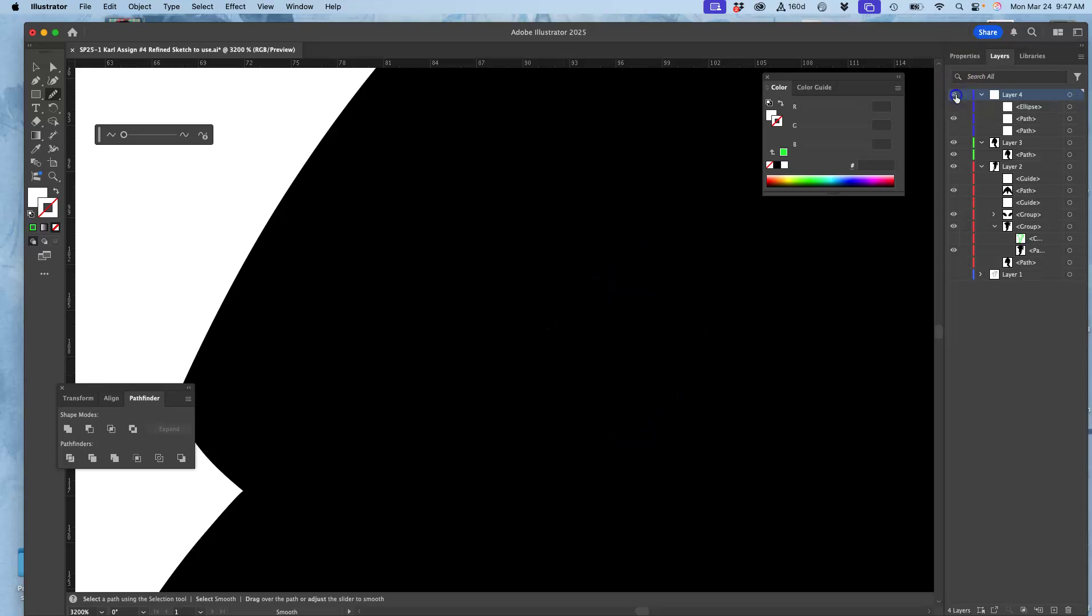
{"action": "left_click", "coordinate": [954, 94]}
{"action": "left_click", "coordinate": [953, 95]}
{"action": "left_click", "coordinate": [953, 94]}
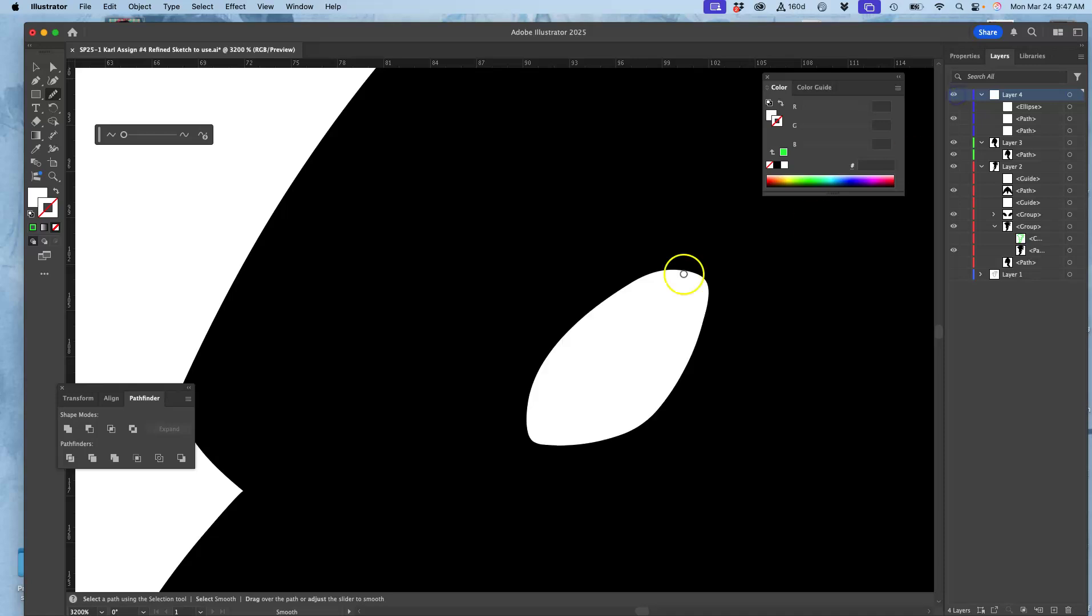
{"action": "key", "text": "a"}
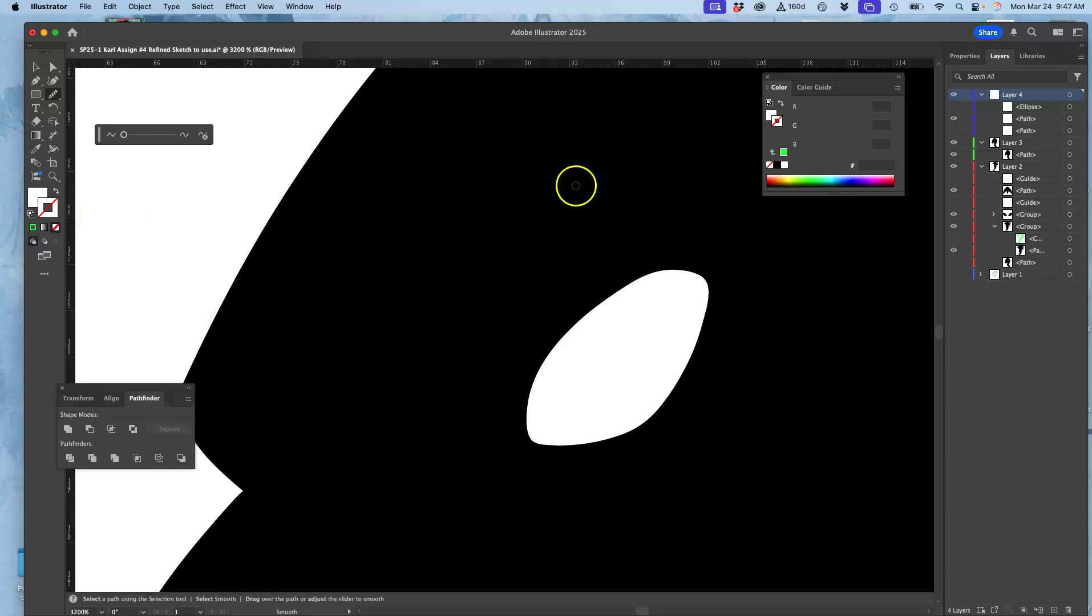
Step: Close the Color panel and select the eye shape, switching between Direct Selection and Selection to compare anchor points with the bounding box
{"action": "left_click", "coordinate": [768, 78]}
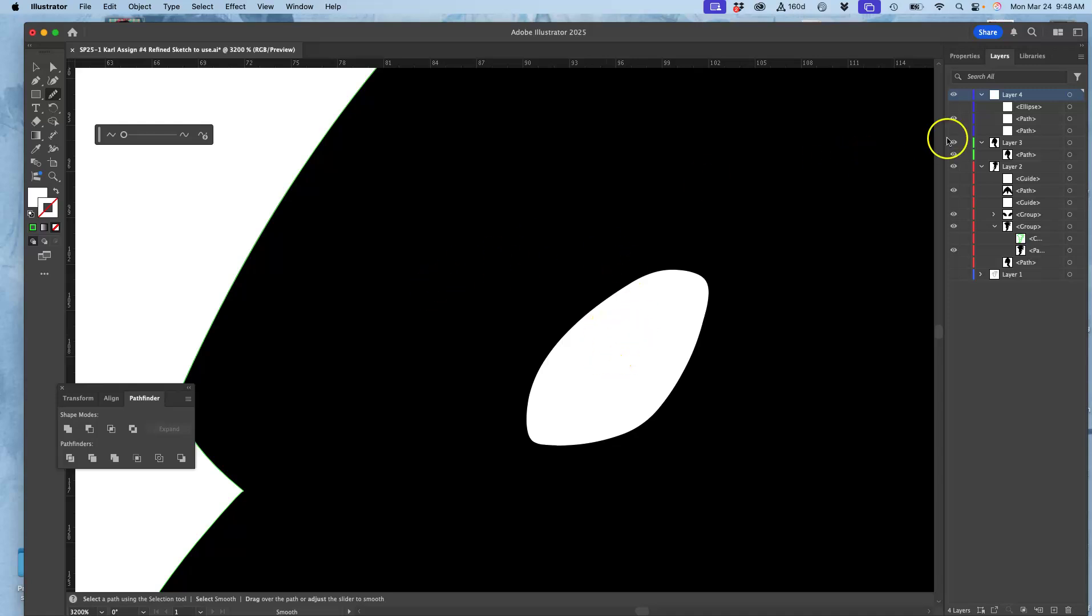
{"action": "left_click", "coordinate": [54, 67]}
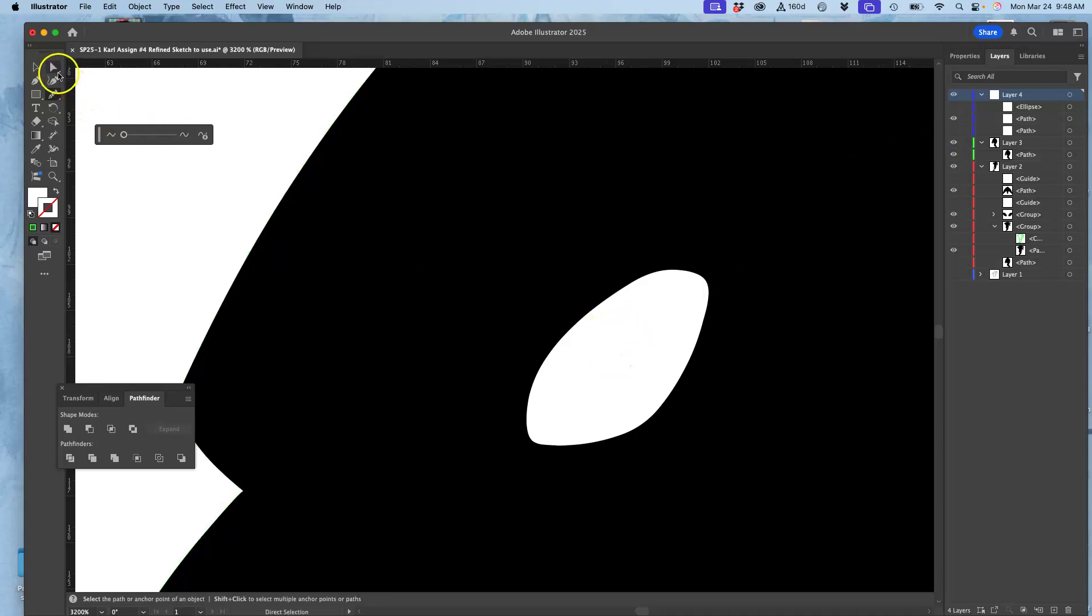
{"action": "left_click", "coordinate": [617, 352]}
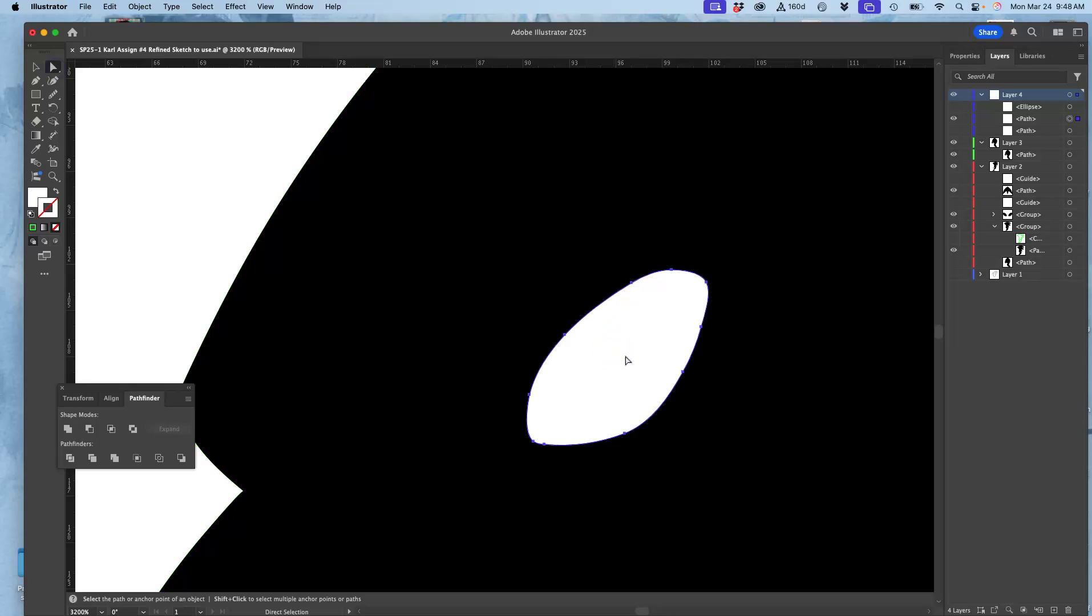
{"action": "key", "text": "v"}
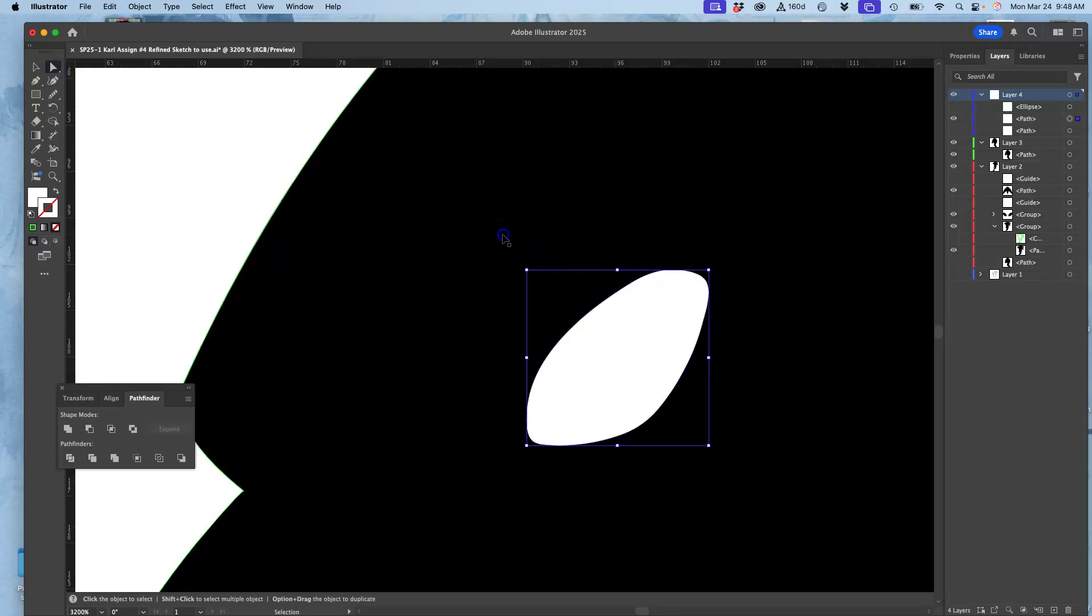
{"action": "left_click", "coordinate": [505, 237]}
{"action": "key", "text": "a"}
{"action": "left_click", "coordinate": [679, 334]}
{"action": "key", "text": "super"}
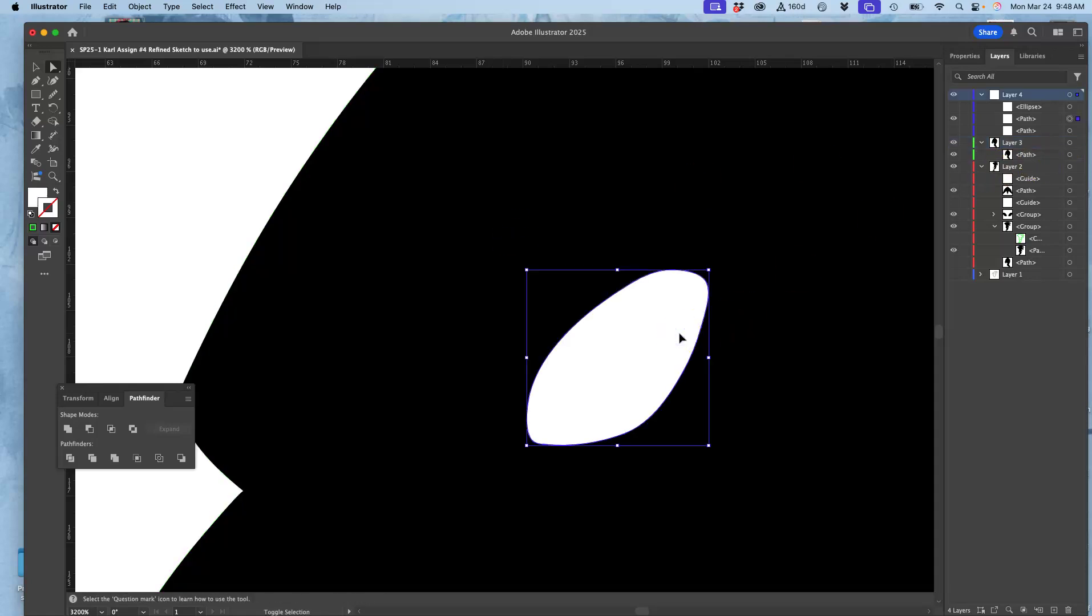
Step: Cut the white eye out of the black head shape with Minus Front and toggle Layer 4's visibility to check the cutout
{"action": "left_click", "coordinate": [761, 200], "text": "shift+super"}
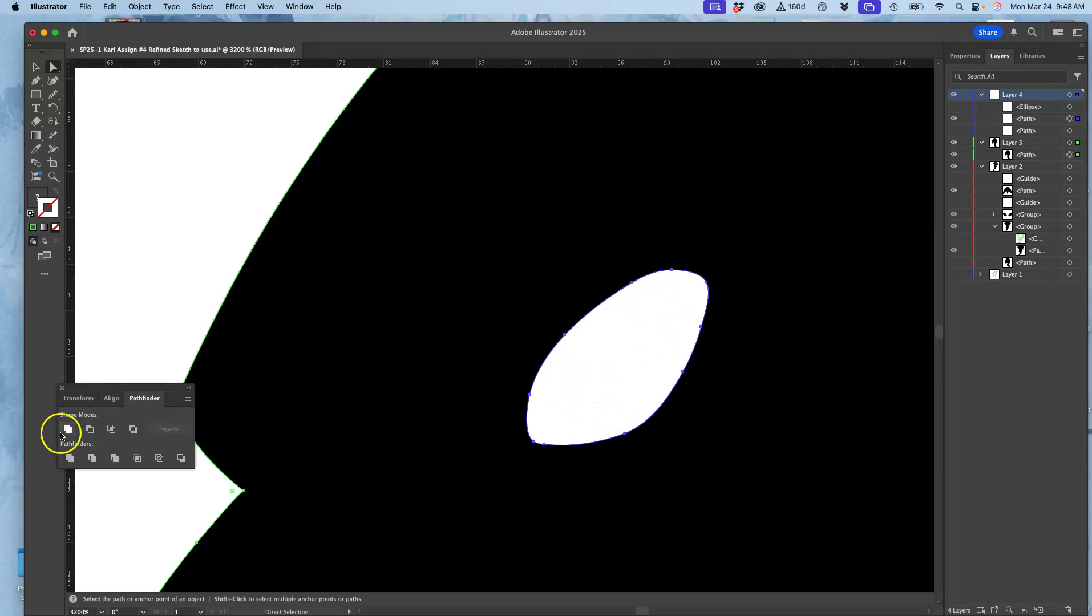
{"action": "left_click", "coordinate": [93, 430]}
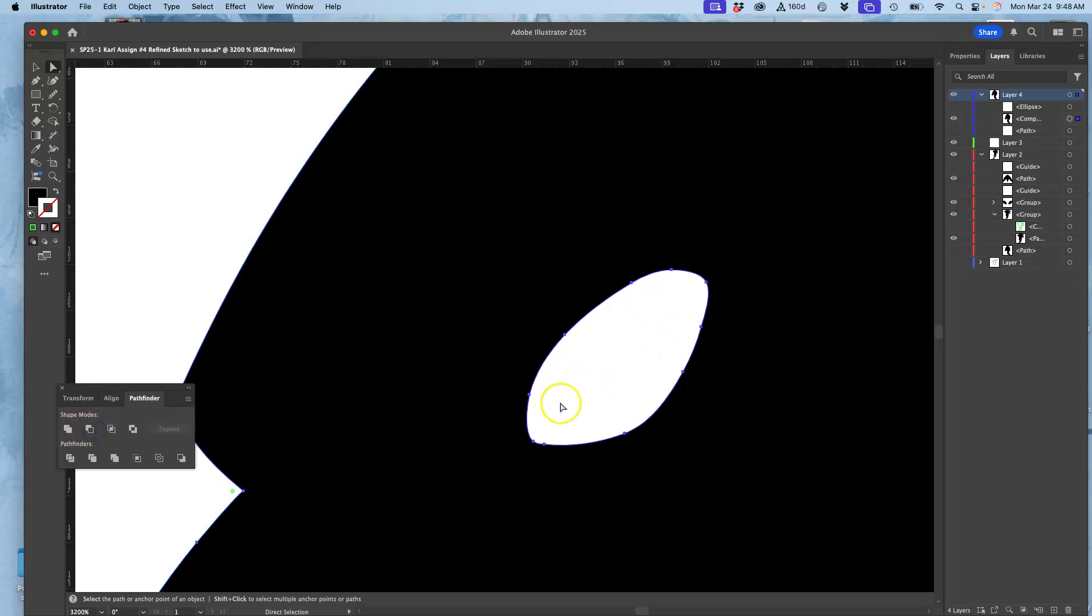
{"action": "left_click", "coordinate": [954, 95]}
{"action": "left_click", "coordinate": [953, 96]}
{"action": "left_click", "coordinate": [954, 95]}
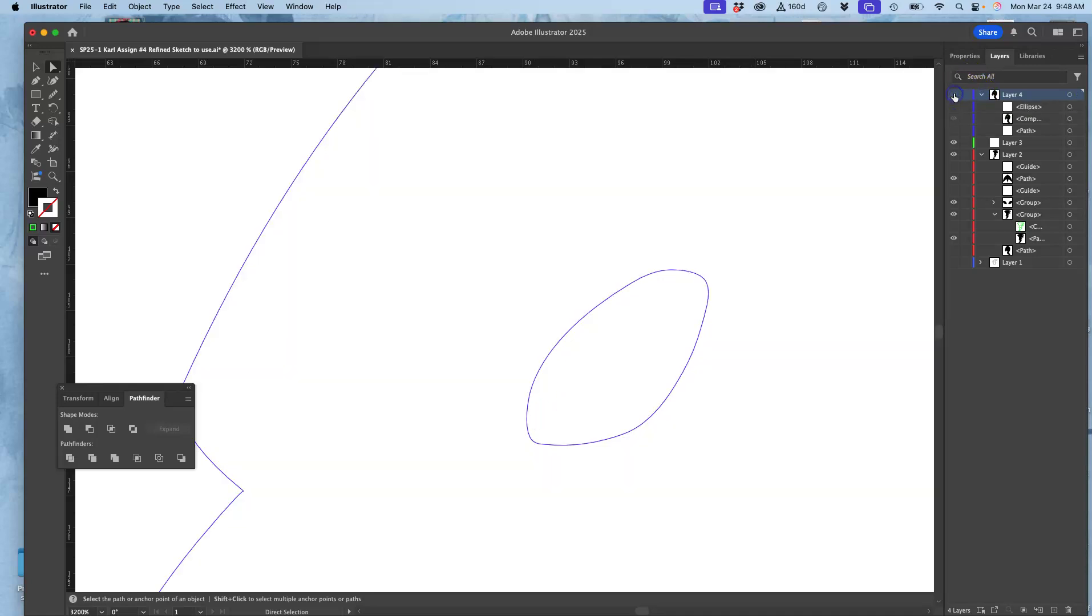
{"action": "left_click", "coordinate": [954, 95]}
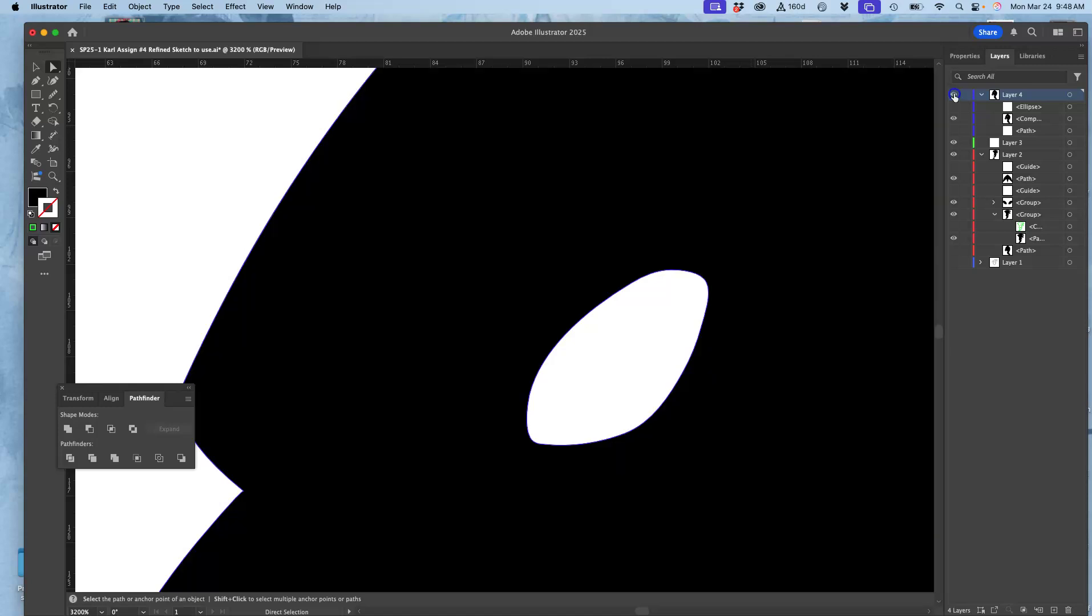
Step: Select the whole bird logo, move it off the artboard to check that the eye is transparent, and place it back on the artboard
{"action": "key", "text": "super+minus"}
{"action": "key", "text": "super+minus"}
{"action": "key", "text": "super+minus"}
{"action": "key", "text": "super+minus"}
{"action": "key", "text": "super+minus"}
{"action": "key", "text": "super+minus"}
{"action": "key", "text": "super+minus"}
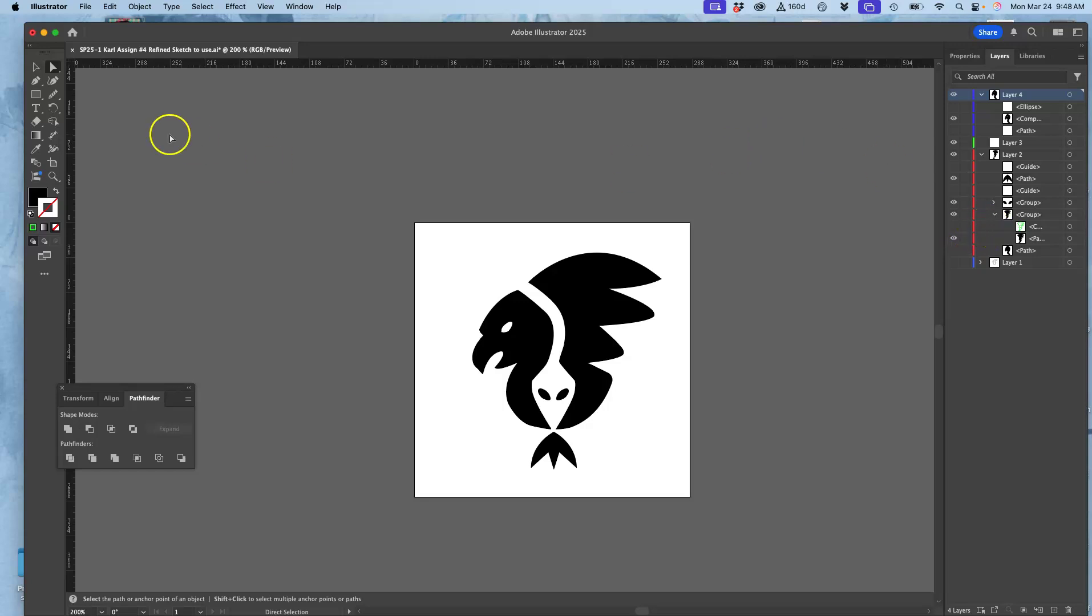
{"action": "left_click", "coordinate": [33, 69]}
{"action": "left_click", "coordinate": [444, 251]}
{"action": "left_click_drag", "start_coordinate": [445, 251], "coordinate": [679, 484]}
{"action": "left_click_drag", "start_coordinate": [591, 312], "coordinate": [335, 283]}
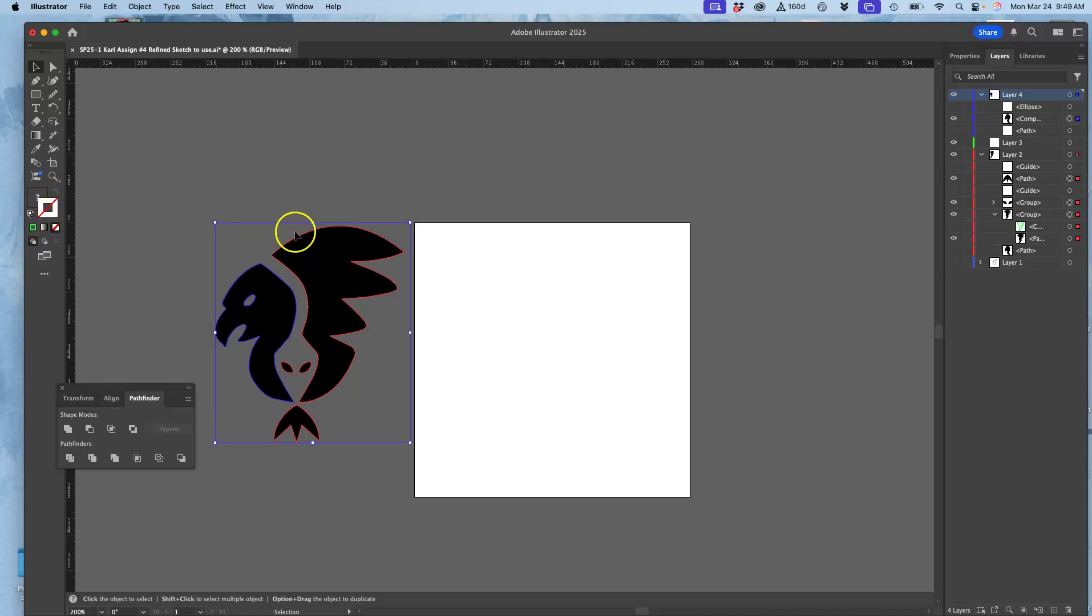
{"action": "left_click_drag", "start_coordinate": [315, 258], "coordinate": [569, 277]}
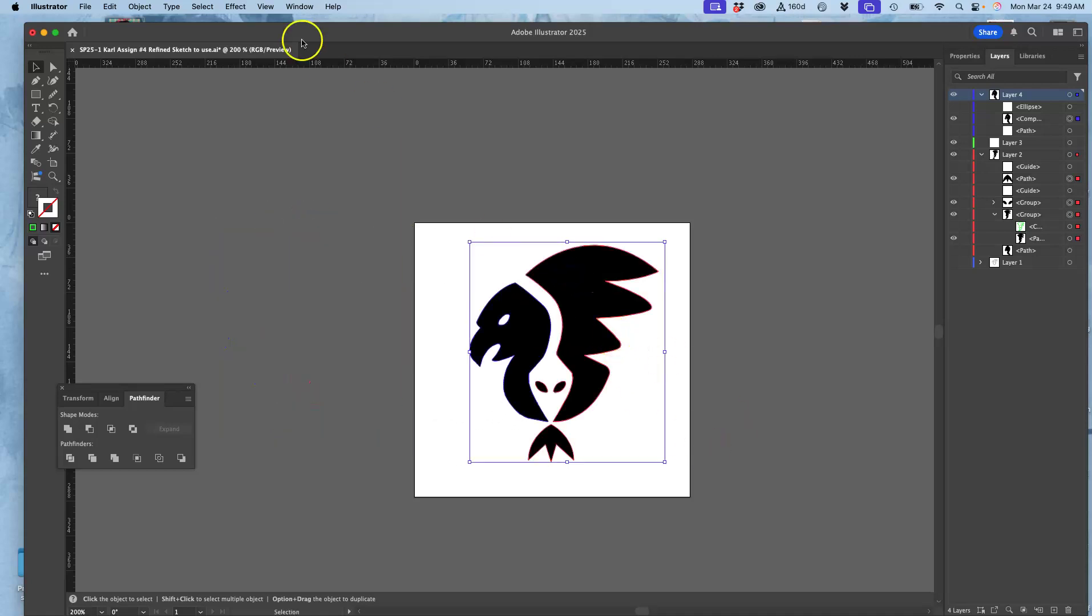
Step: Save the document and save a copy of it in Illustrator EPS format in the Assign #4 folder
{"action": "left_click", "coordinate": [85, 6]}
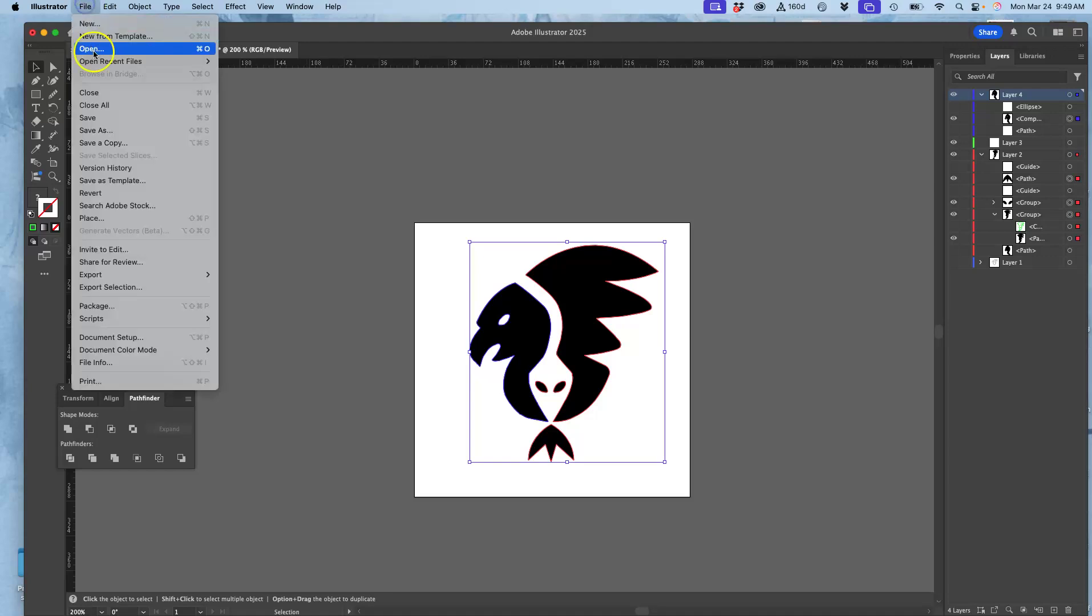
{"action": "left_click", "coordinate": [90, 120]}
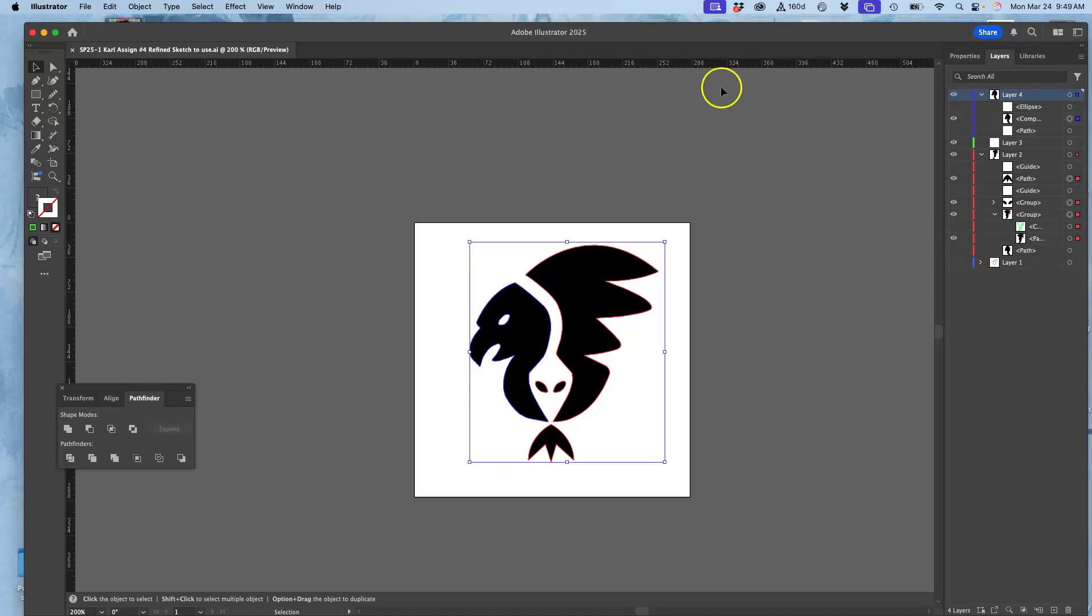
{"action": "left_click", "coordinate": [85, 6]}
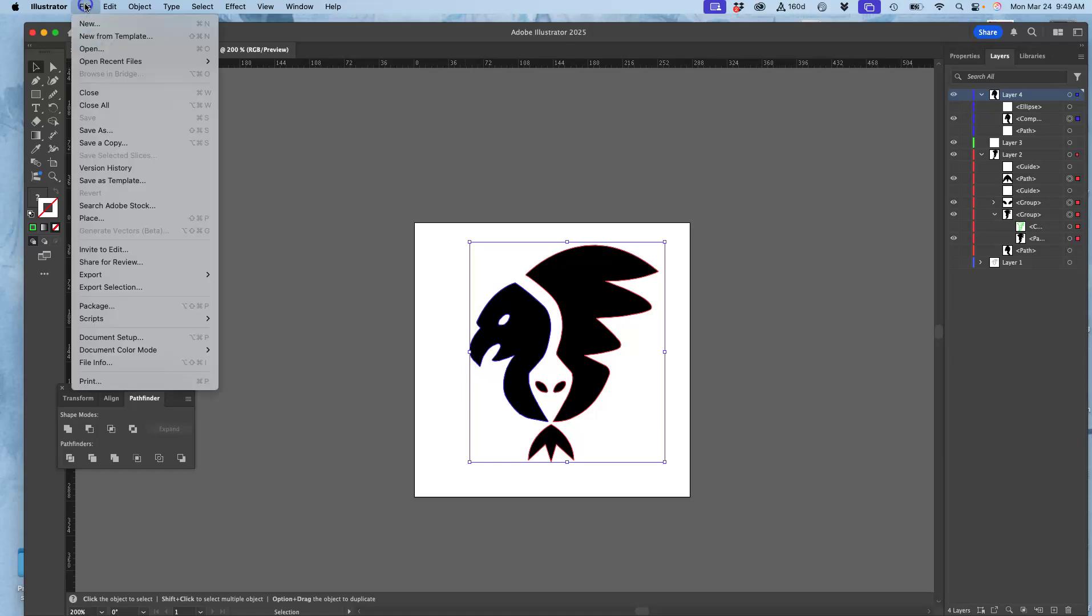
{"action": "left_click", "coordinate": [105, 143]}
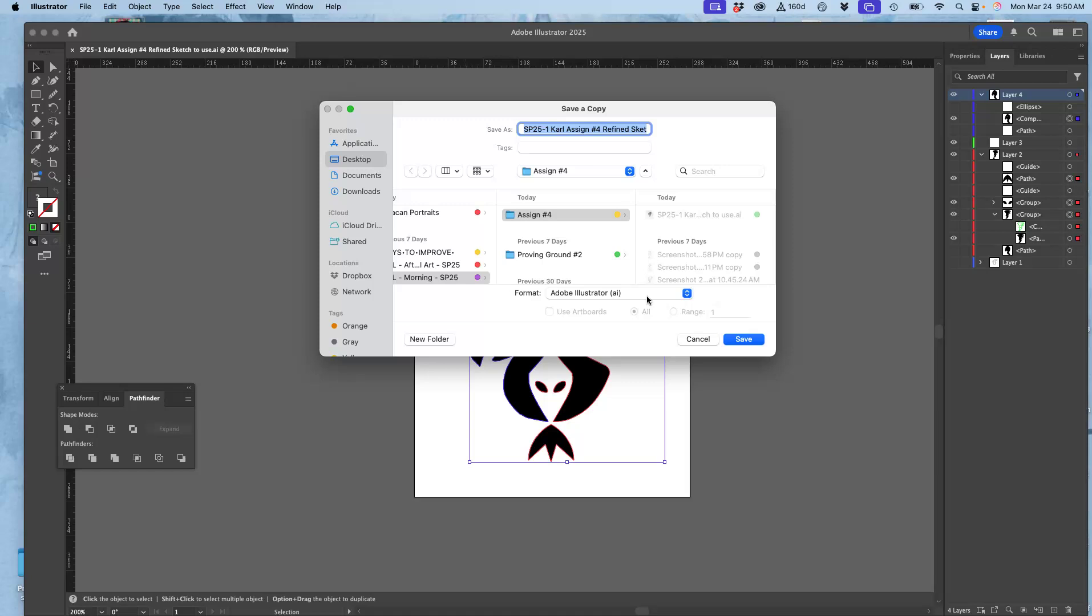
{"action": "left_click", "coordinate": [622, 295]}
{"action": "left_click", "coordinate": [635, 297]}
{"action": "left_click", "coordinate": [592, 309]}
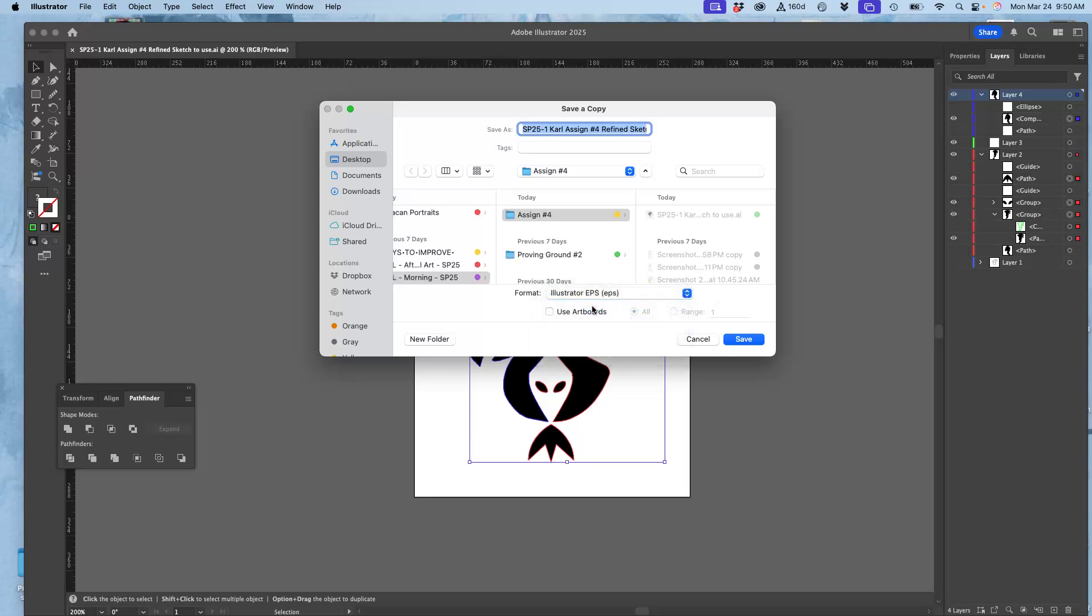
{"action": "left_click", "coordinate": [743, 339]}
{"action": "left_click", "coordinate": [670, 479]}
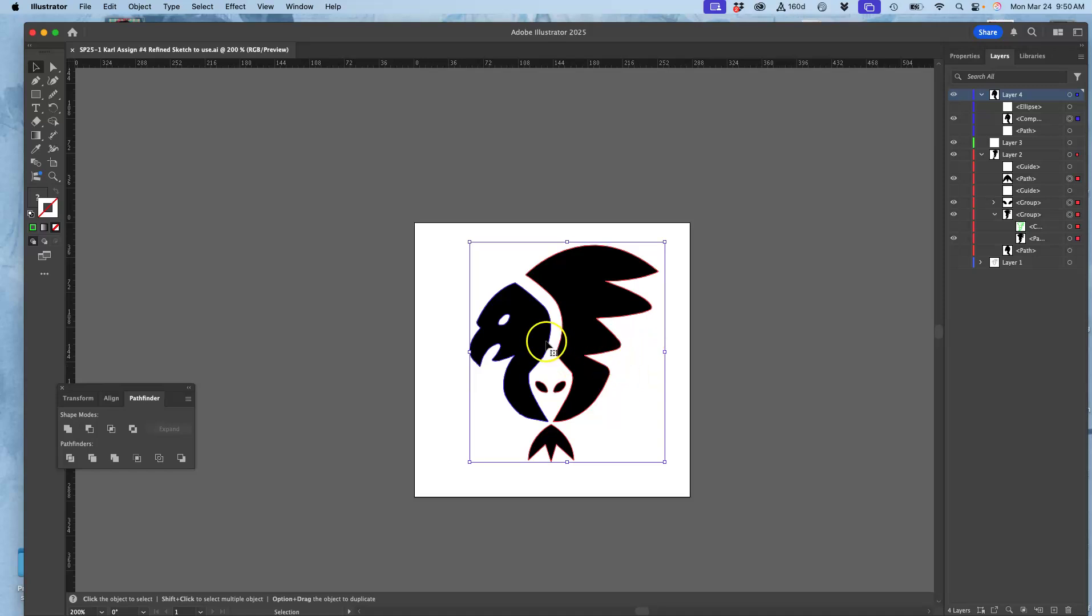
Step: Shift the logo slightly on the artboard and save an SVG copy in the Assign #4 folder using the SVG 1.1 profile
{"action": "mouse_move", "coordinate": [536, 342]}
{"action": "left_mouse_down"}
{"action": "mouse_move", "coordinate": [254, 326]}
{"action": "mouse_move", "coordinate": [431, 312]}
{"action": "mouse_move", "coordinate": [541, 348]}
{"action": "left_mouse_up"}
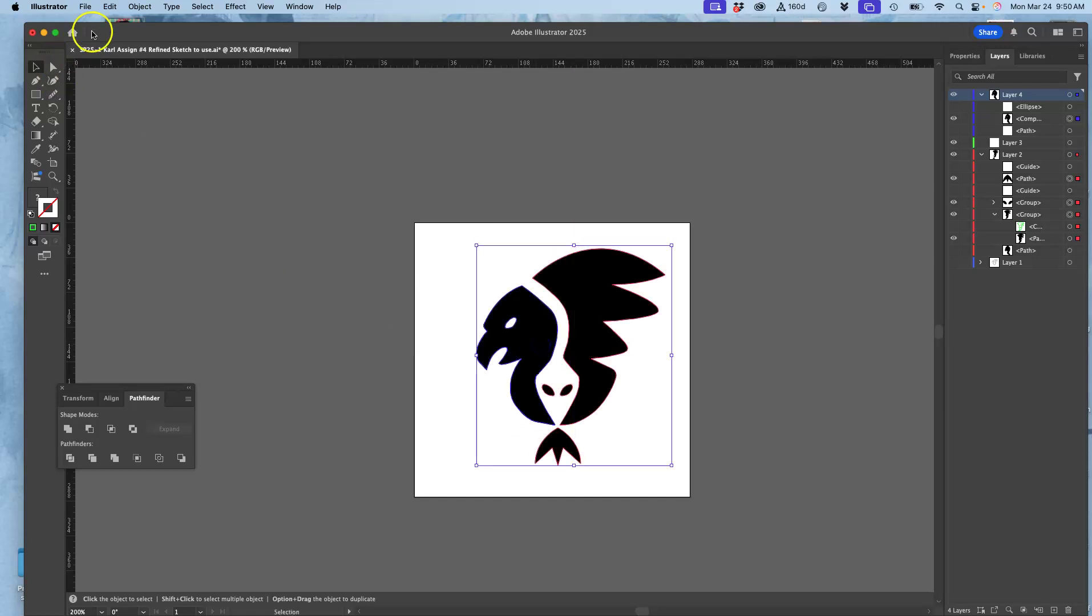
{"action": "left_click", "coordinate": [85, 6]}
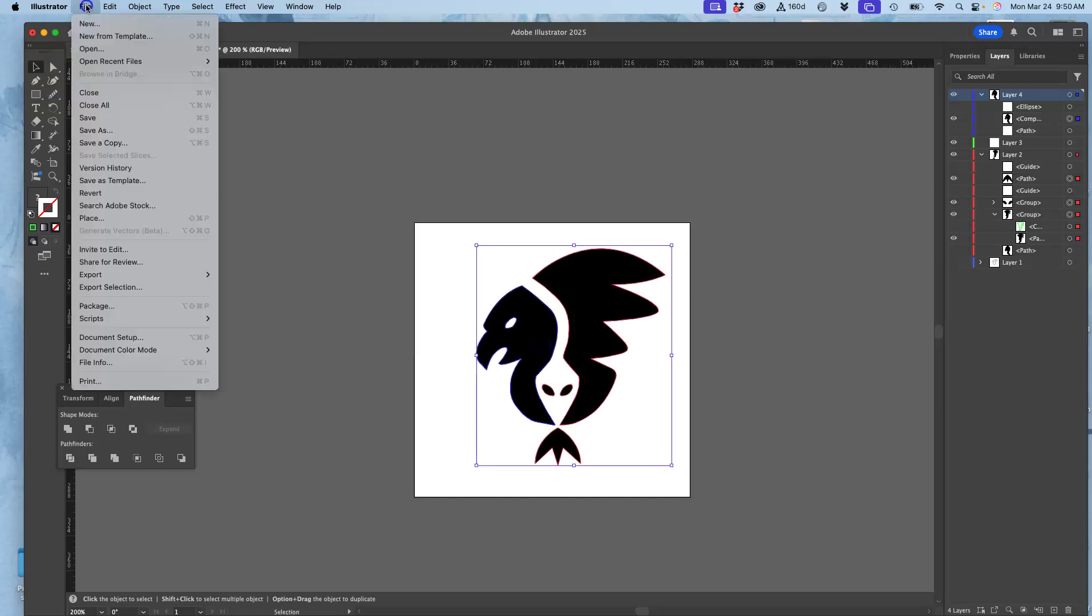
{"action": "left_click", "coordinate": [90, 144]}
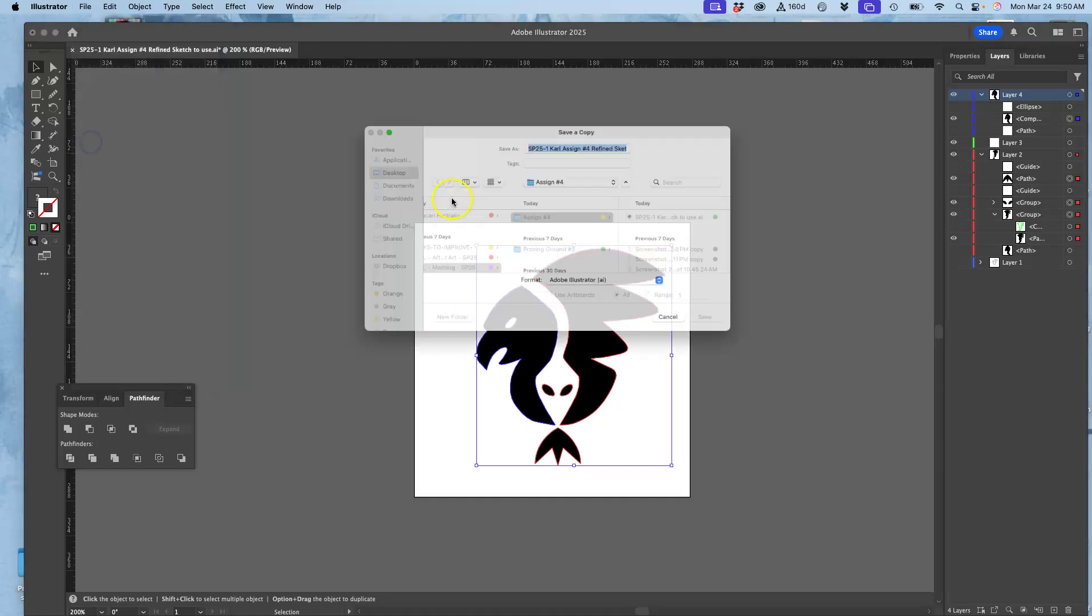
{"action": "left_click", "coordinate": [646, 292]}
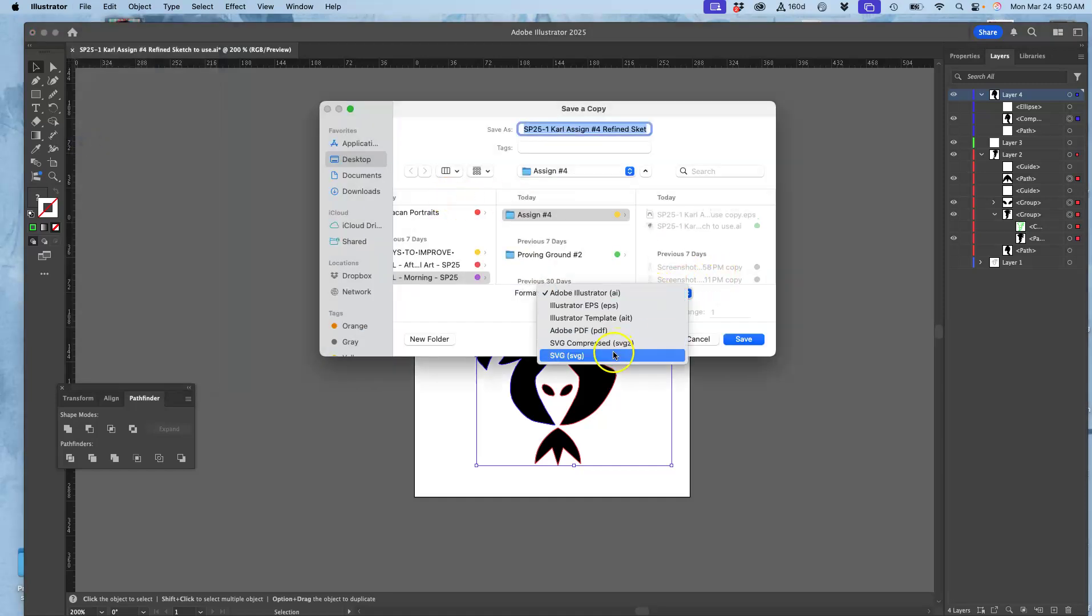
{"action": "left_click", "coordinate": [594, 356]}
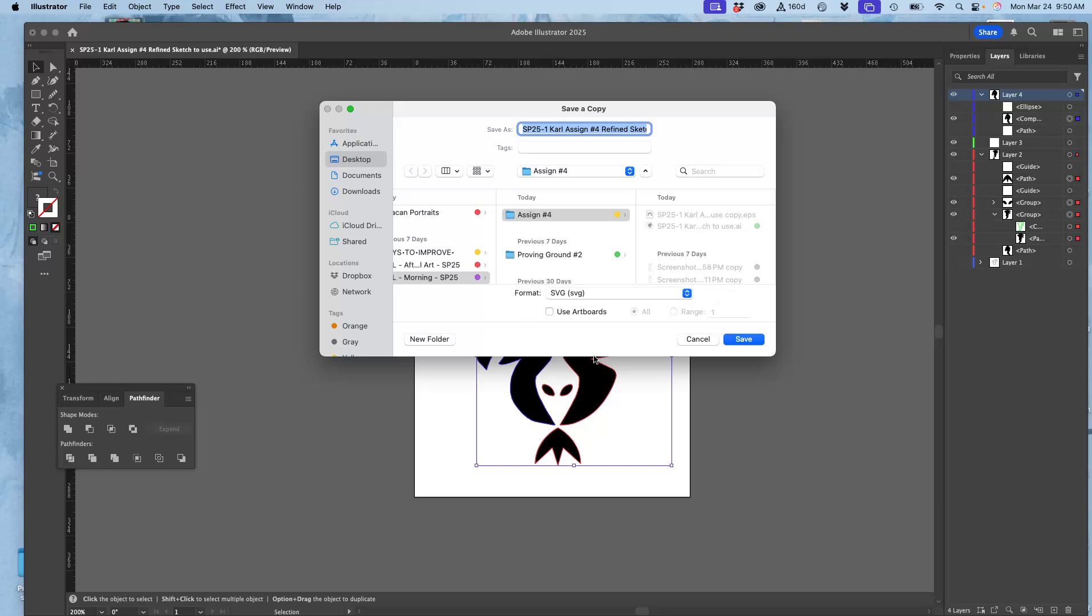
{"action": "left_click", "coordinate": [744, 340]}
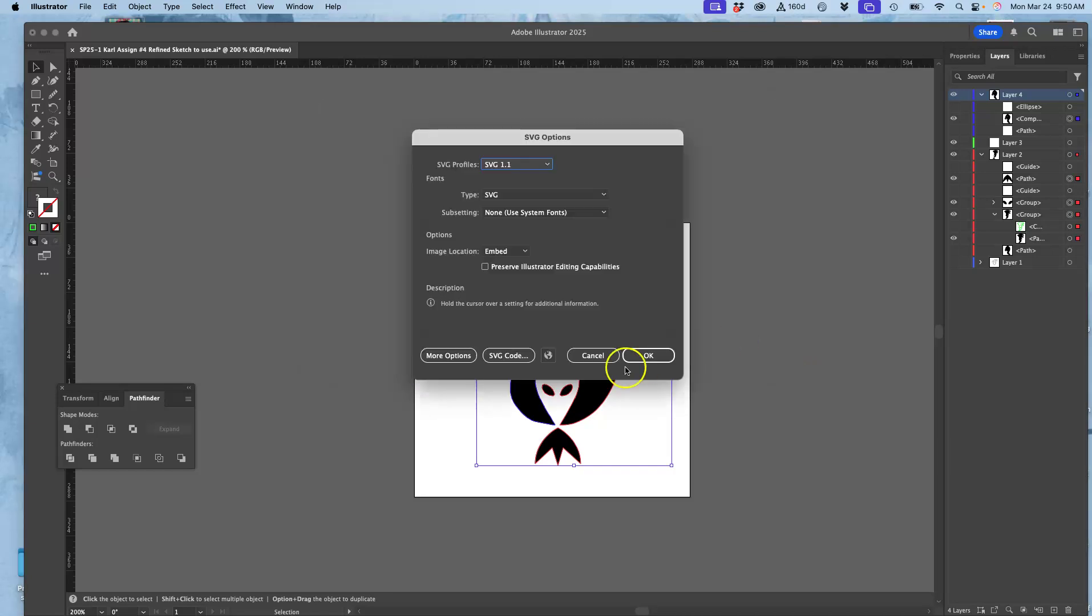
{"action": "left_click", "coordinate": [645, 358]}
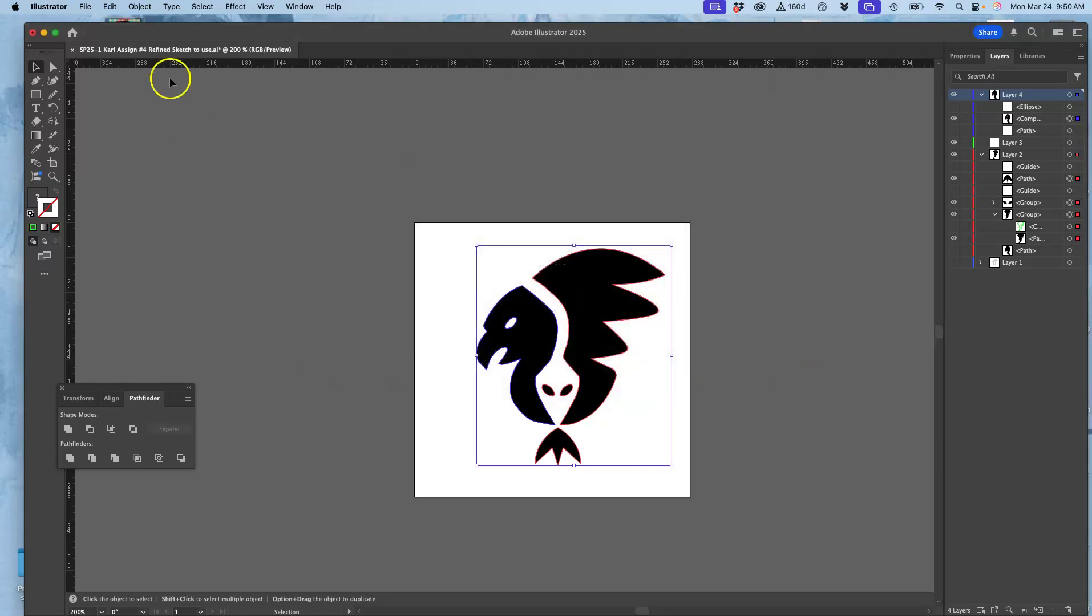
Step: Switch to the Assign #4 folder in Finder, move the EPS copy below the top row of files, and tag it red
{"action": "left_click", "coordinate": [43, 34]}
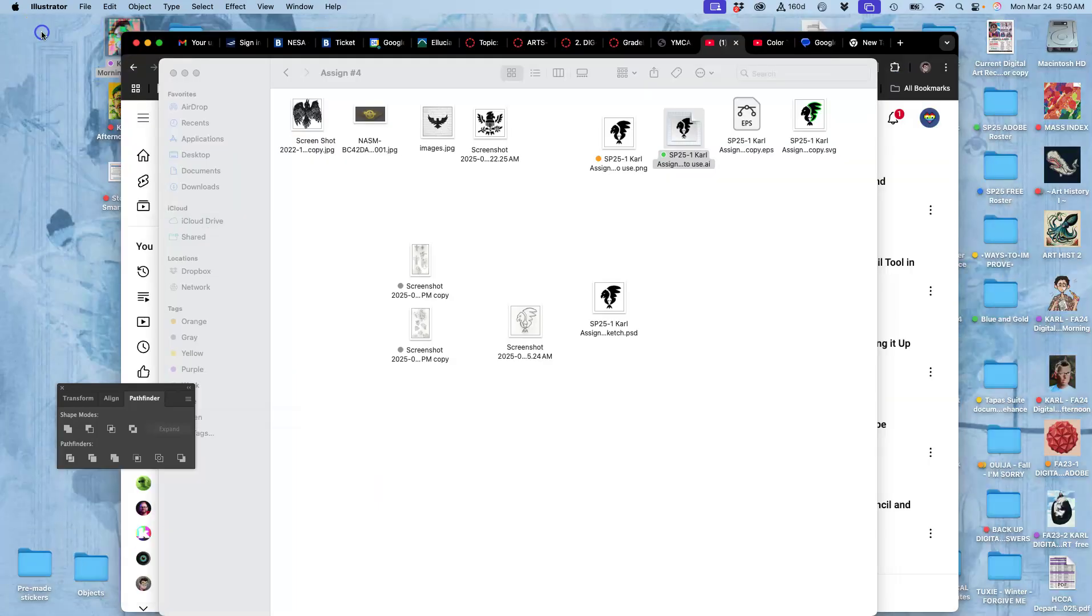
{"action": "left_click", "coordinate": [410, 204]}
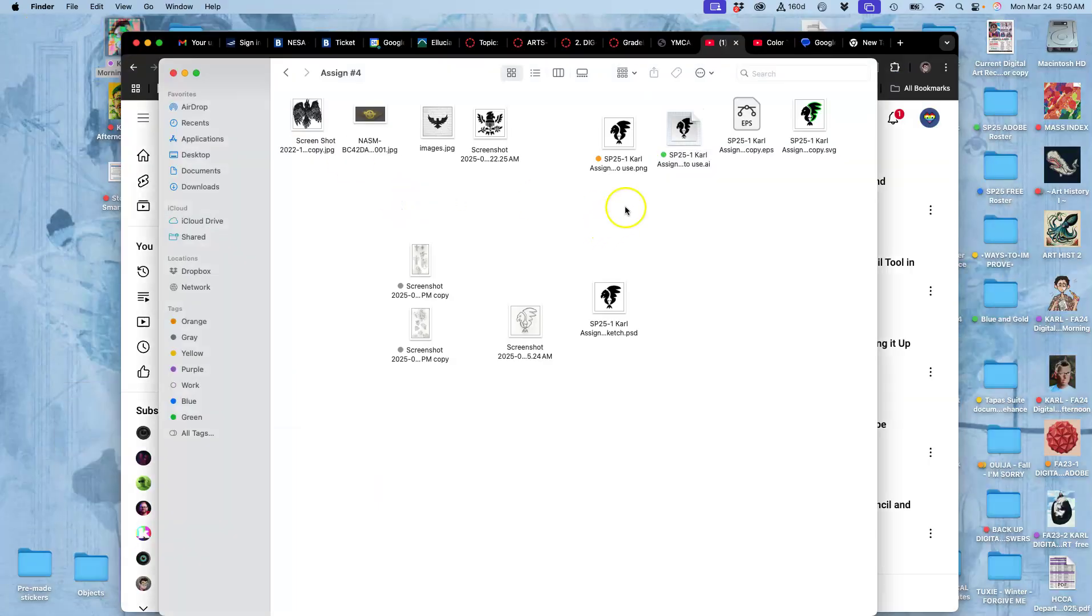
{"action": "left_click", "coordinate": [752, 123]}
{"action": "left_click_drag", "start_coordinate": [752, 123], "coordinate": [770, 215]}
{"action": "right_click", "coordinate": [770, 214]}
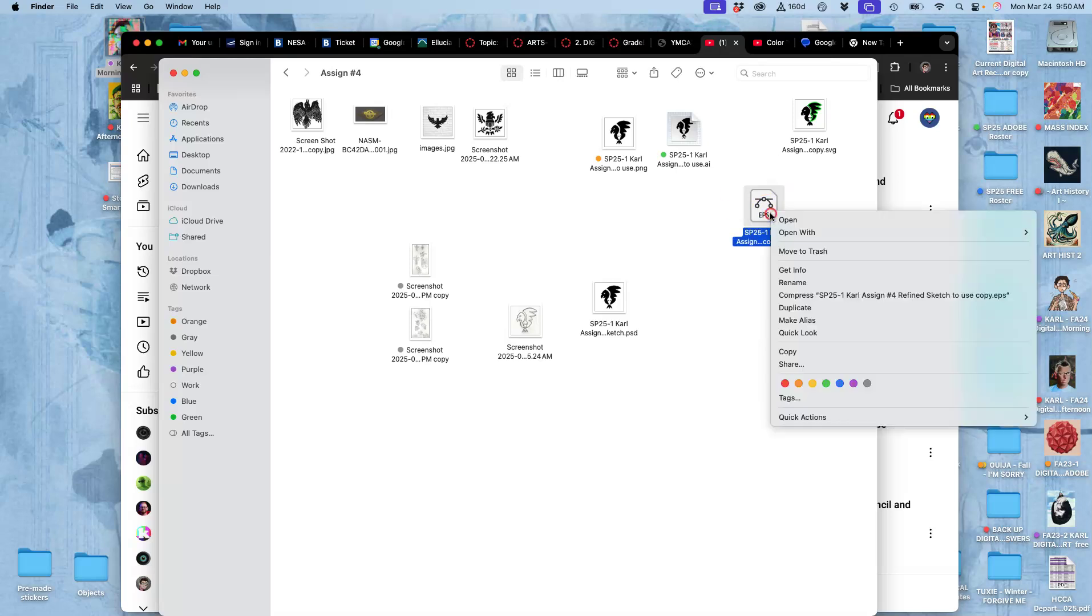
{"action": "left_click", "coordinate": [784, 383]}
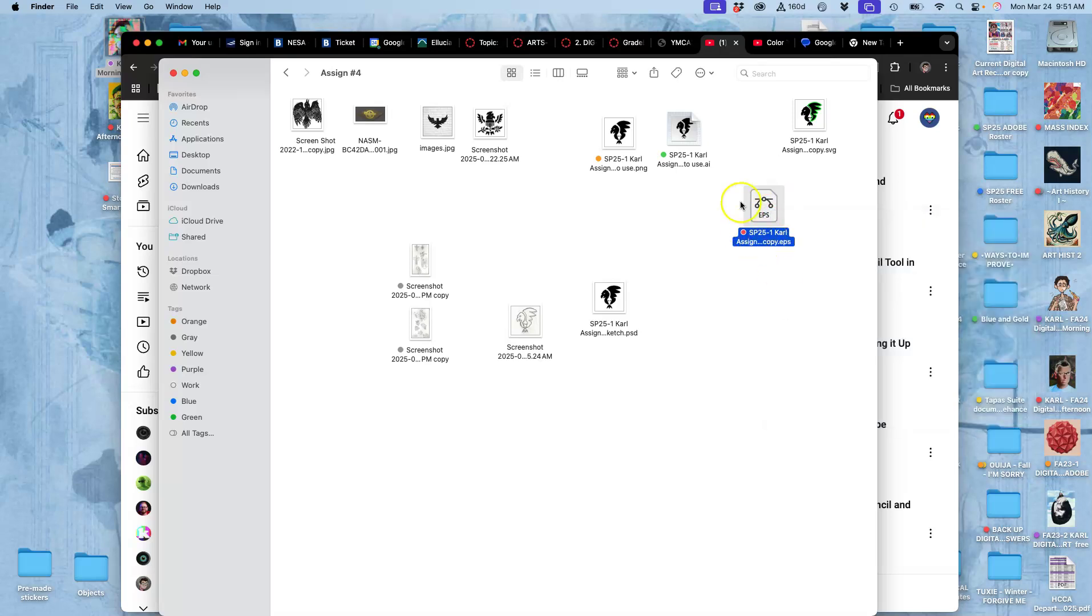
Step: Tag the SVG copy purple and place it beneath the EPS copy in the Assign #4 folder
{"action": "left_click", "coordinate": [812, 118]}
{"action": "right_click", "coordinate": [812, 118]}
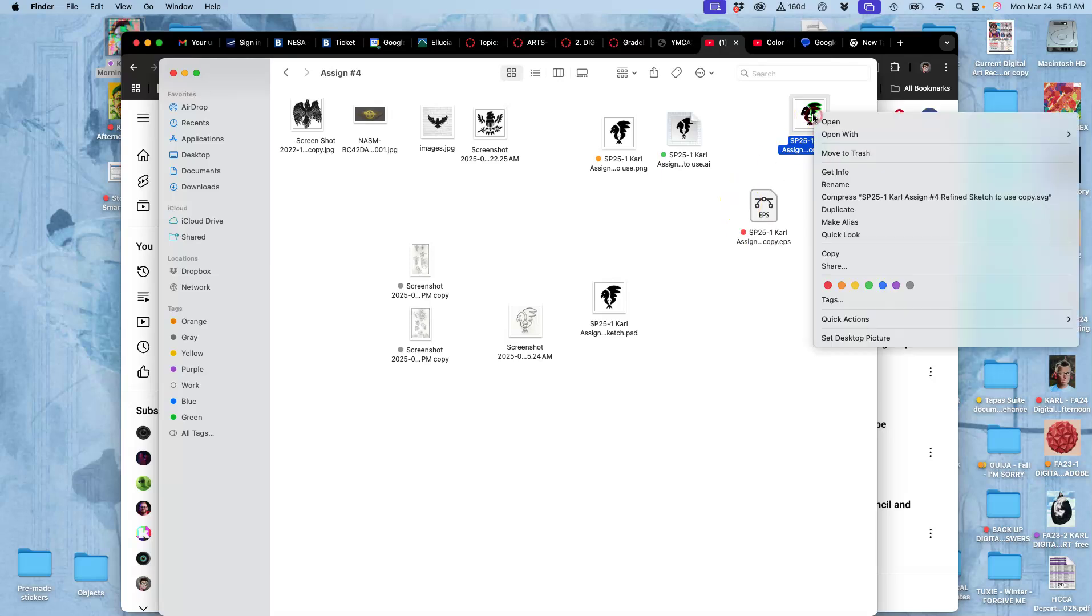
{"action": "left_click", "coordinate": [895, 285]}
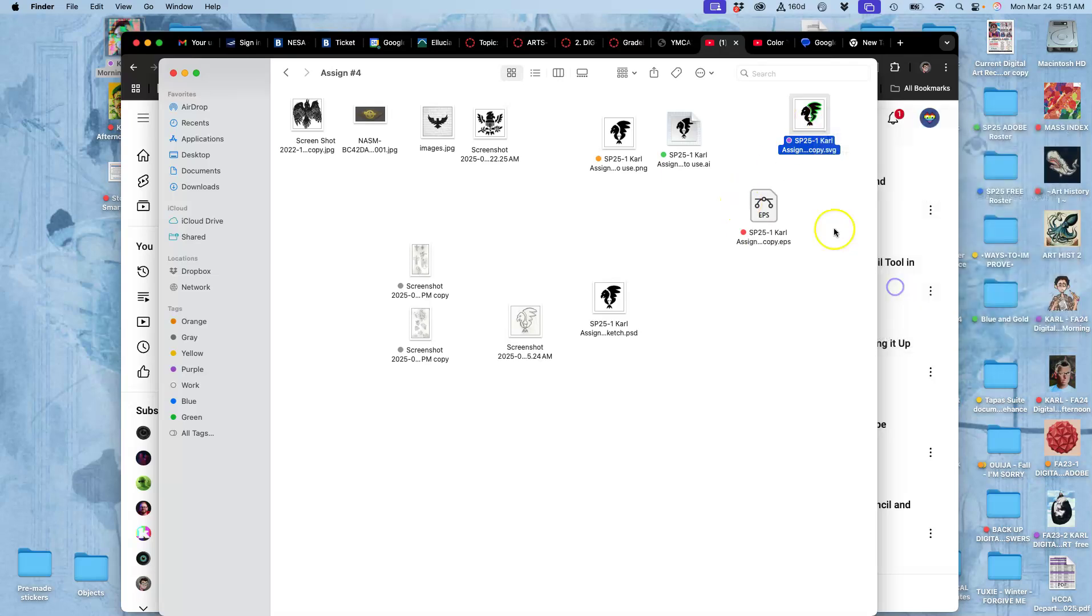
{"action": "left_click_drag", "start_coordinate": [811, 117], "coordinate": [779, 287]}
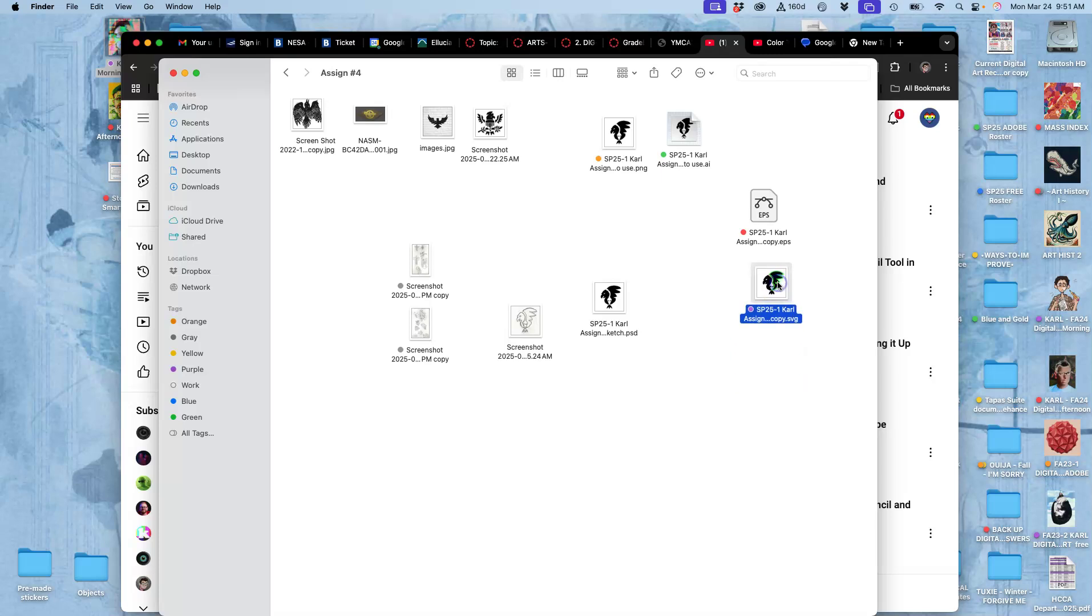
Step: Open the SVG copy from the Assign #4 folder in Google Chrome
{"action": "right_click", "coordinate": [777, 285]}
{"action": "mouse_move", "coordinate": [801, 301]}
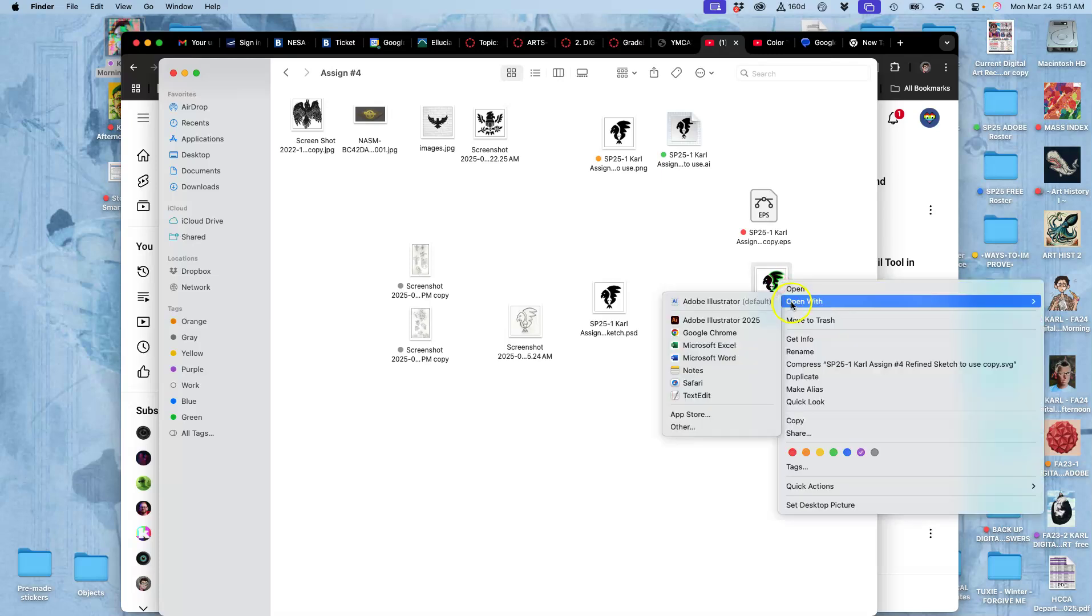
{"action": "left_click", "coordinate": [716, 337]}
{"action": "left_click", "coordinate": [714, 334]}
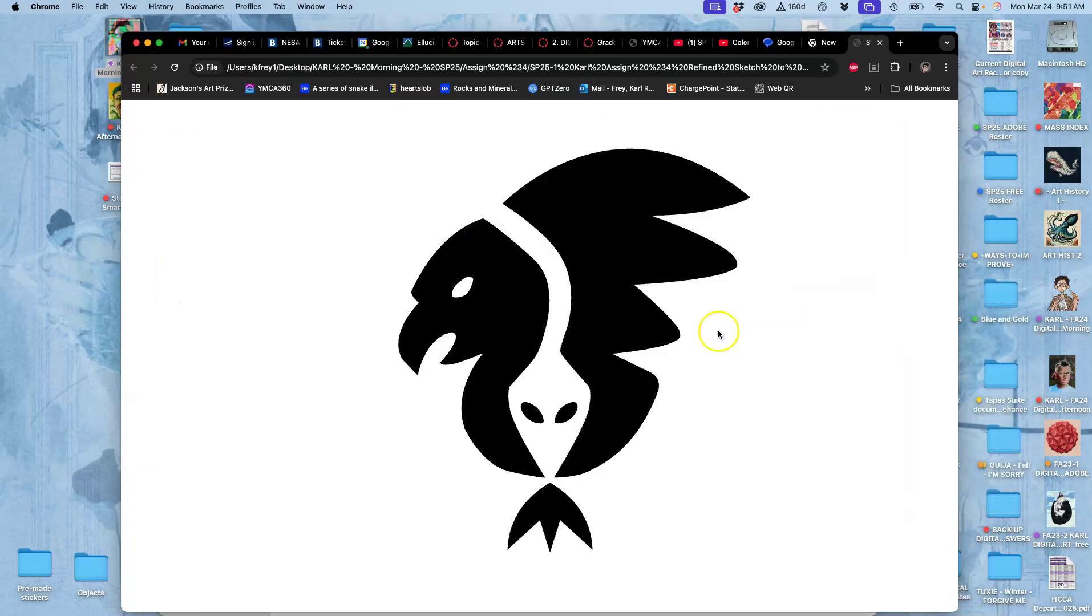
Step: Examine the SVG logo's beak, neck and wing edges at 500% for crispness, and return to the whole bird at 110%
{"action": "key", "text": "super+equal"}
{"action": "key", "text": "super+equal"}
{"action": "key", "text": "super+equal"}
{"action": "key", "text": "super+equal"}
{"action": "key", "text": "super+equal"}
{"action": "key", "text": "super+equal"}
{"action": "key", "text": "super+equal"}
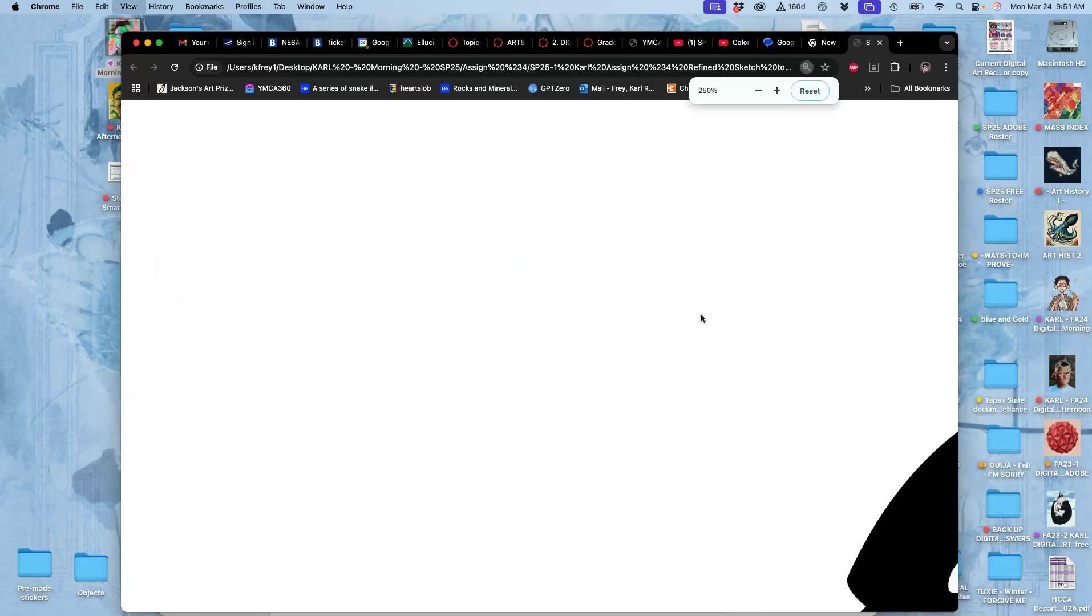
{"action": "key", "text": "super+equal"}
{"action": "key", "text": "super+equal"}
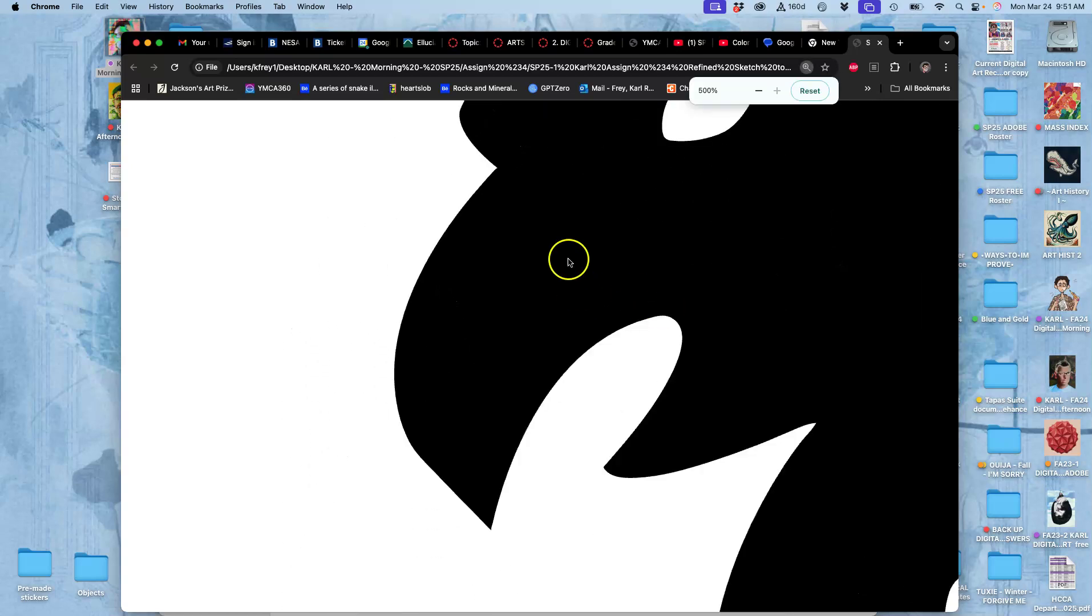
{"action": "scroll", "coordinate": [510, 285], "scroll_direction": "right", "scroll_amount": 10}
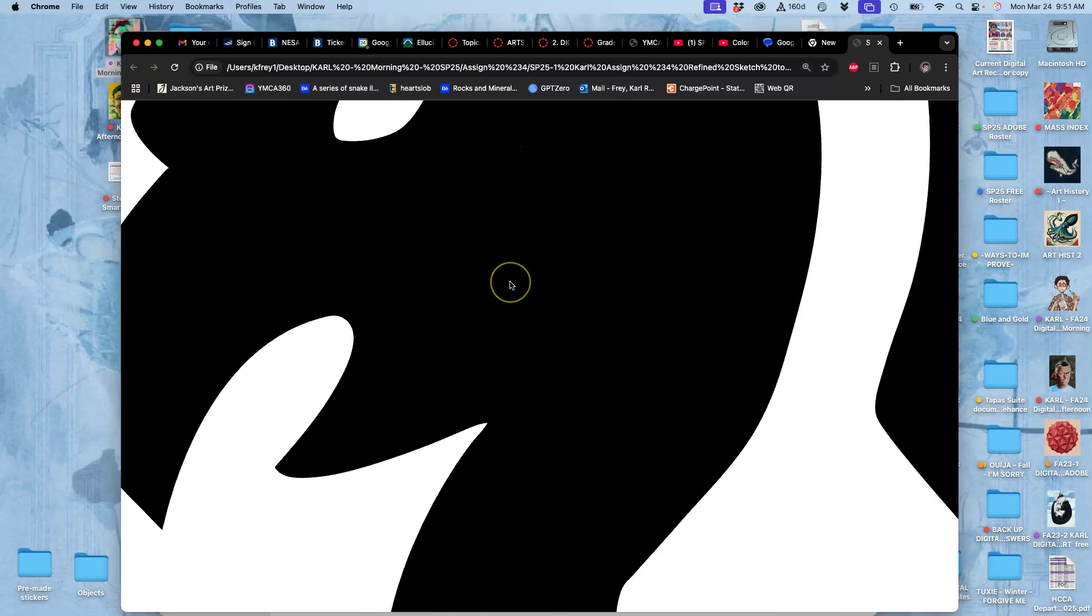
{"action": "scroll", "coordinate": [510, 285], "scroll_direction": "right", "scroll_amount": 4}
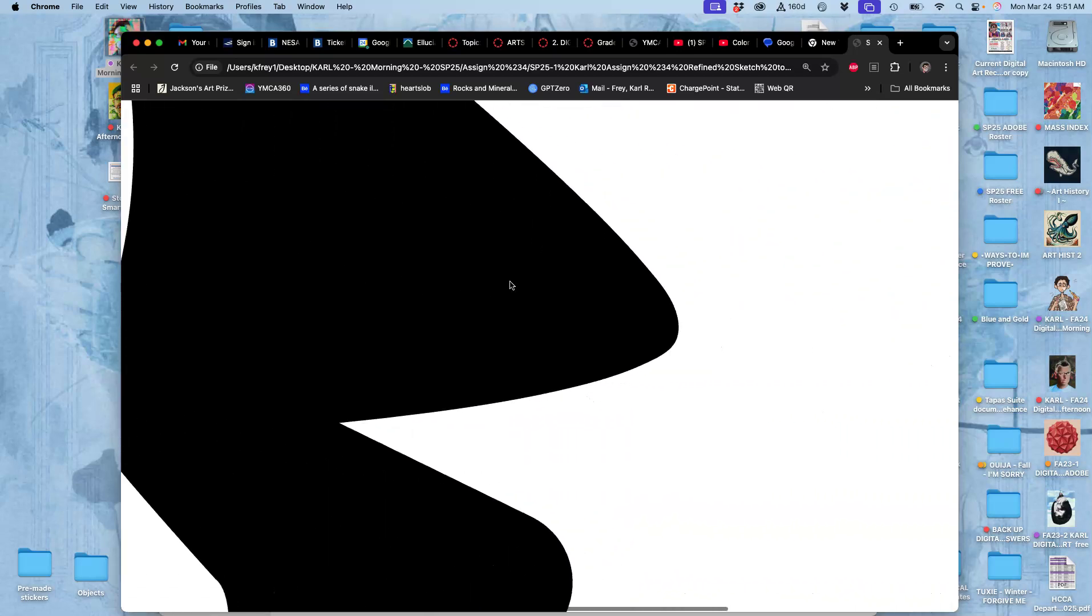
{"action": "scroll", "coordinate": [511, 285], "scroll_direction": "up", "scroll_amount": 12}
{"action": "scroll", "coordinate": [510, 285], "scroll_direction": "up", "scroll_amount": 2}
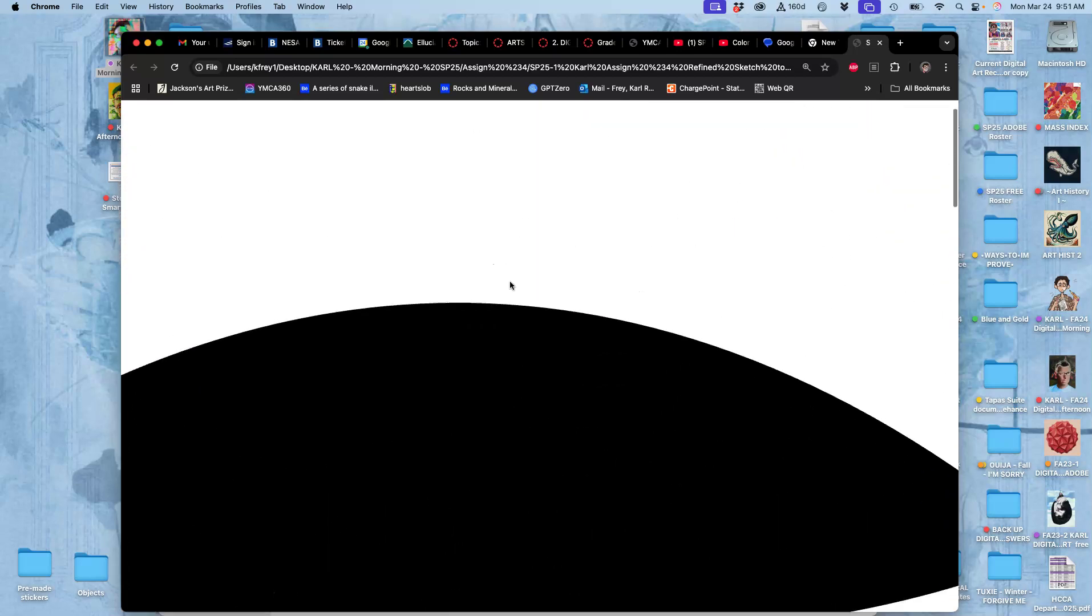
{"action": "scroll", "coordinate": [511, 285], "scroll_direction": "down", "scroll_amount": 5}
{"action": "key", "text": "super+minus"}
{"action": "key", "text": "super+minus"}
{"action": "key", "text": "super+minus"}
{"action": "key", "text": "super+minus"}
{"action": "key", "text": "super+minus"}
{"action": "key", "text": "super+minus"}
{"action": "key", "text": "super+minus"}
{"action": "key", "text": "super+minus"}
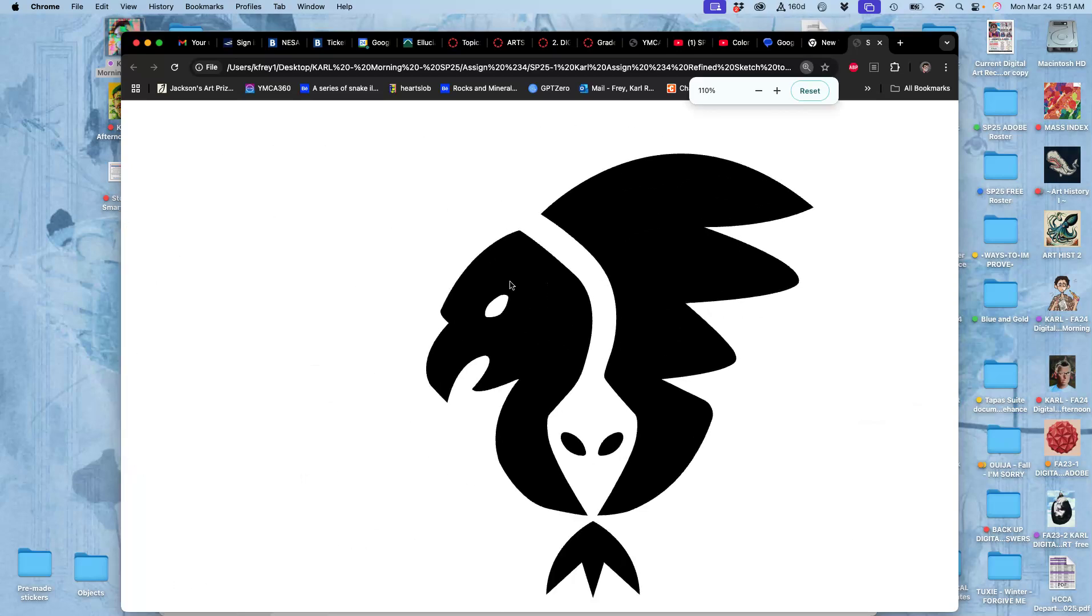
Step: Set the SVG preview to 100% and move the browser window aside to return to the Assign #4 folder in Finder
{"action": "key", "text": "super+minus"}
{"action": "left_click", "coordinate": [375, 264]}
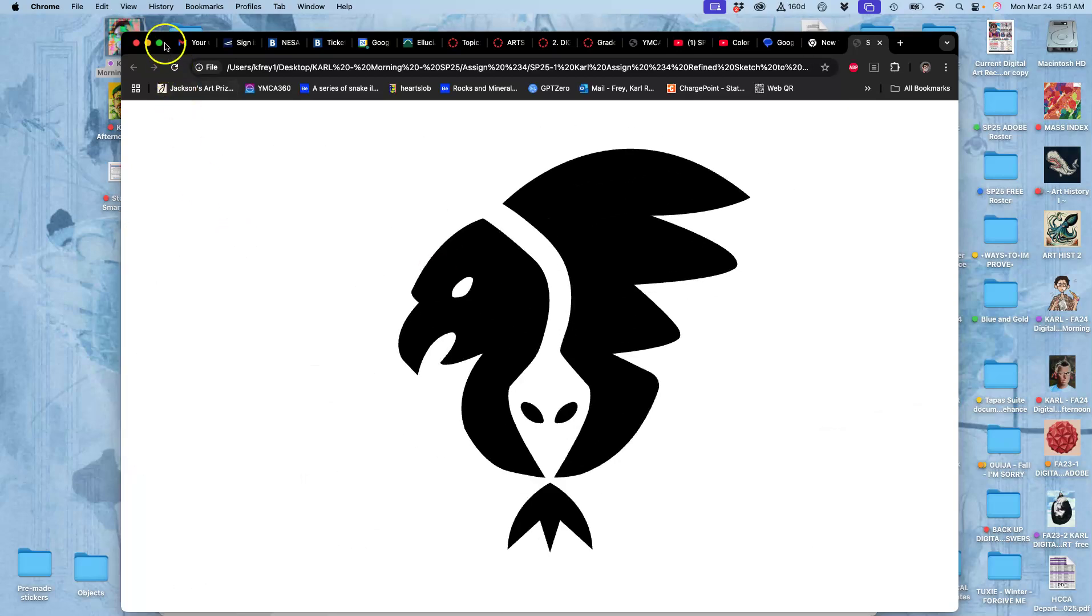
{"action": "left_click_drag", "start_coordinate": [166, 46], "coordinate": [238, 319]}
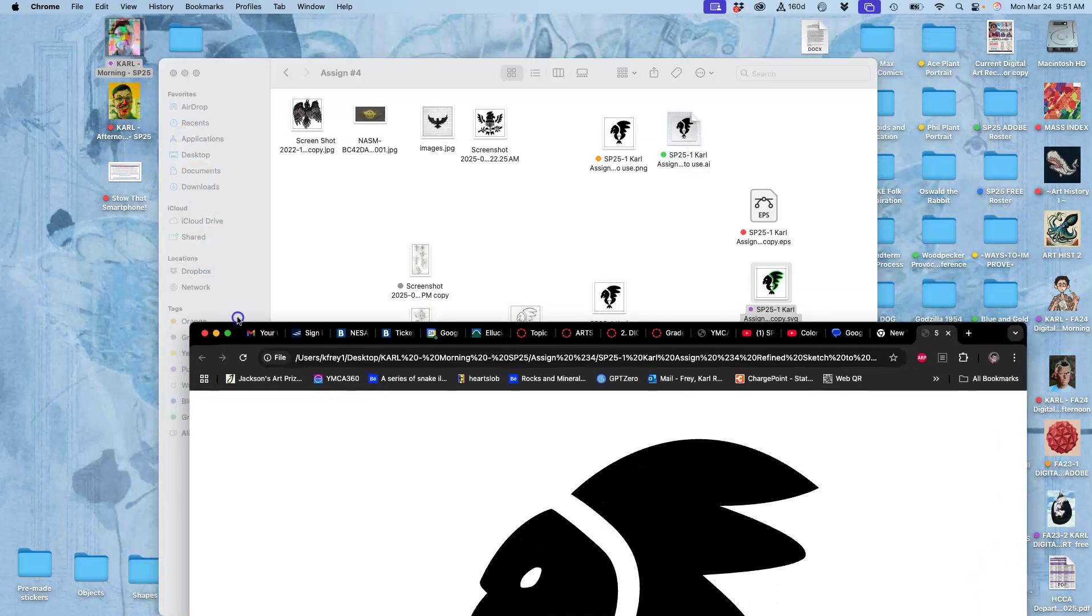
{"action": "left_click", "coordinate": [501, 196]}
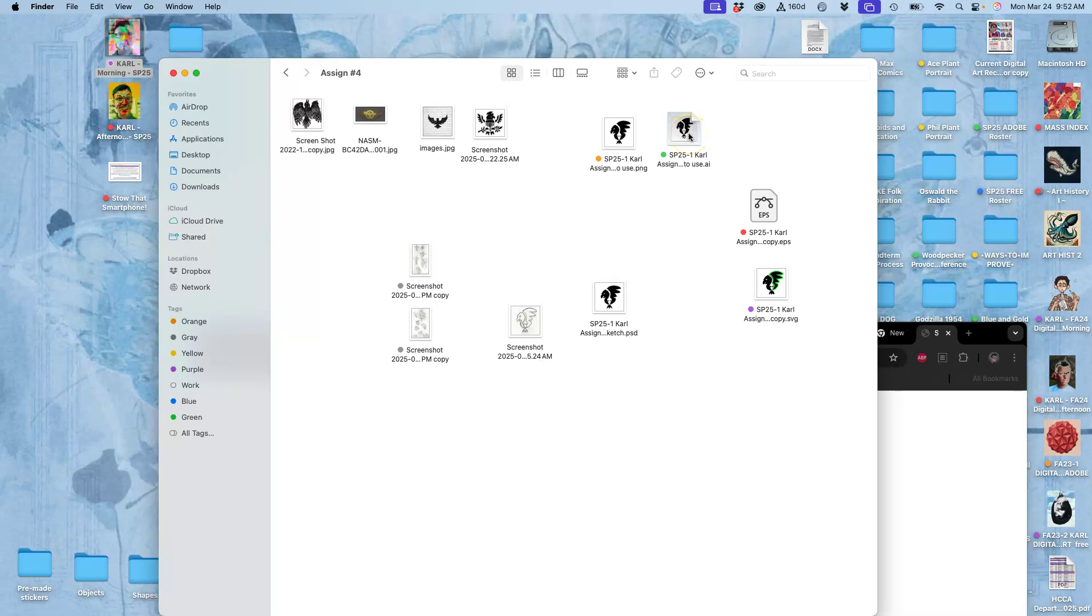
{"action": "left_click", "coordinate": [765, 201]}
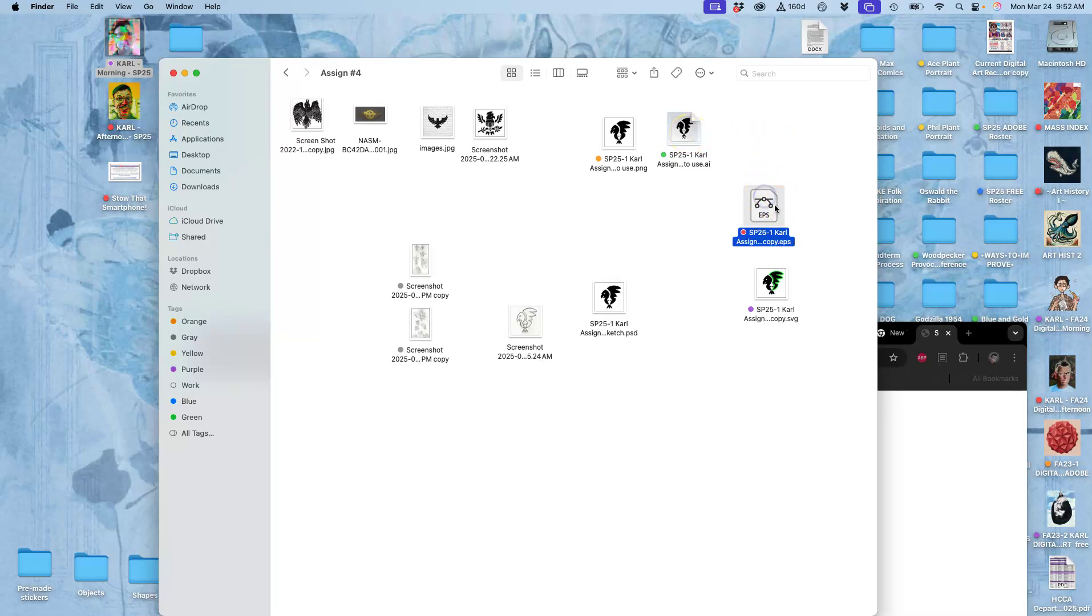
{"action": "mouse_move", "coordinate": [5, 261]}
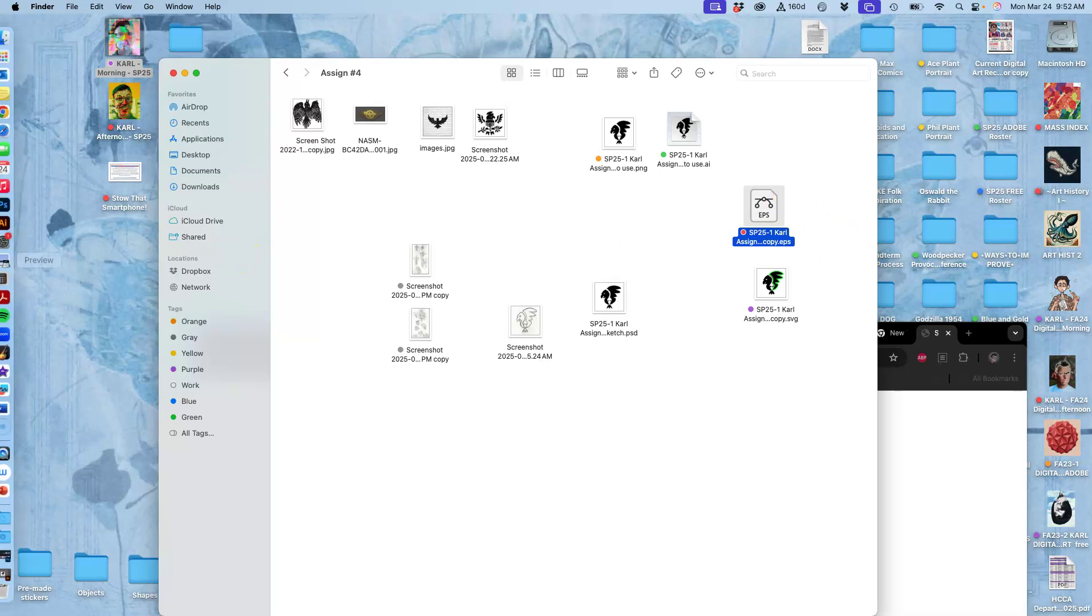
{"action": "left_click", "coordinate": [15, 211]}
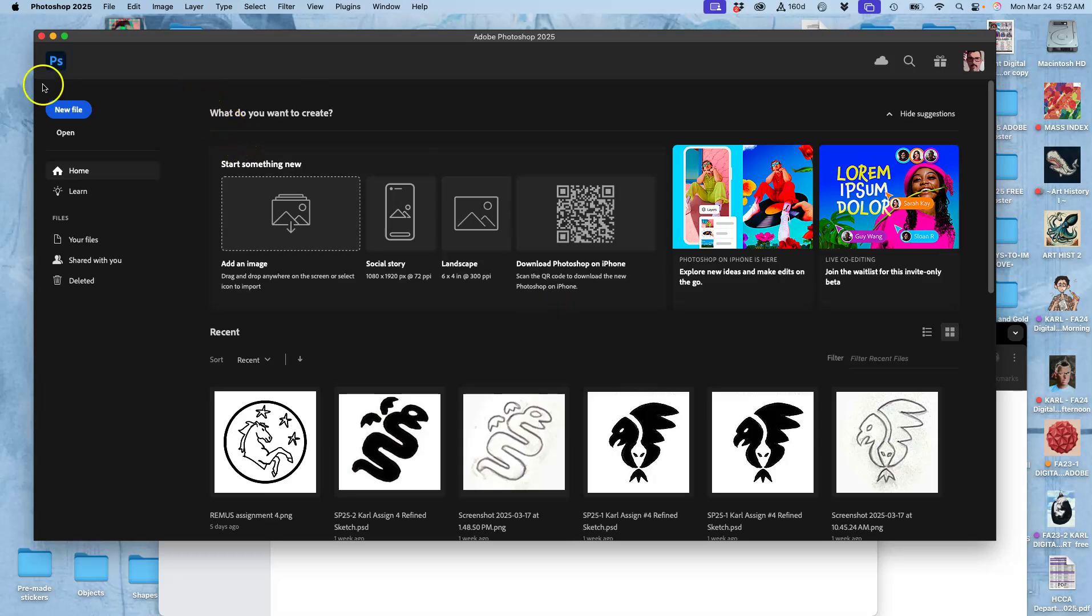
{"action": "left_click", "coordinate": [41, 36]}
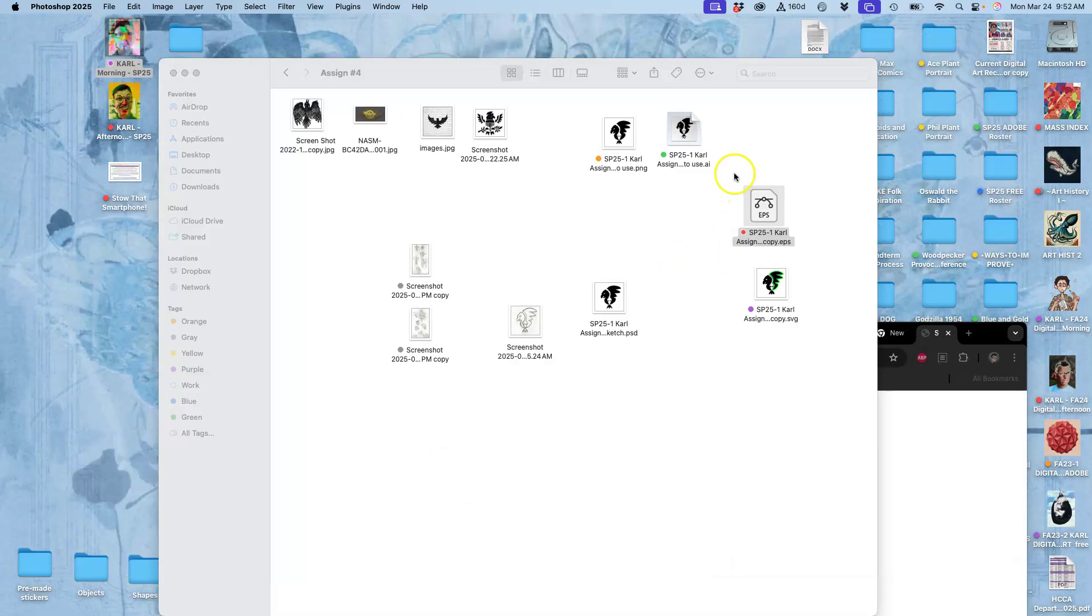
{"action": "right_click", "coordinate": [762, 205]}
{"action": "mouse_move", "coordinate": [782, 229]}
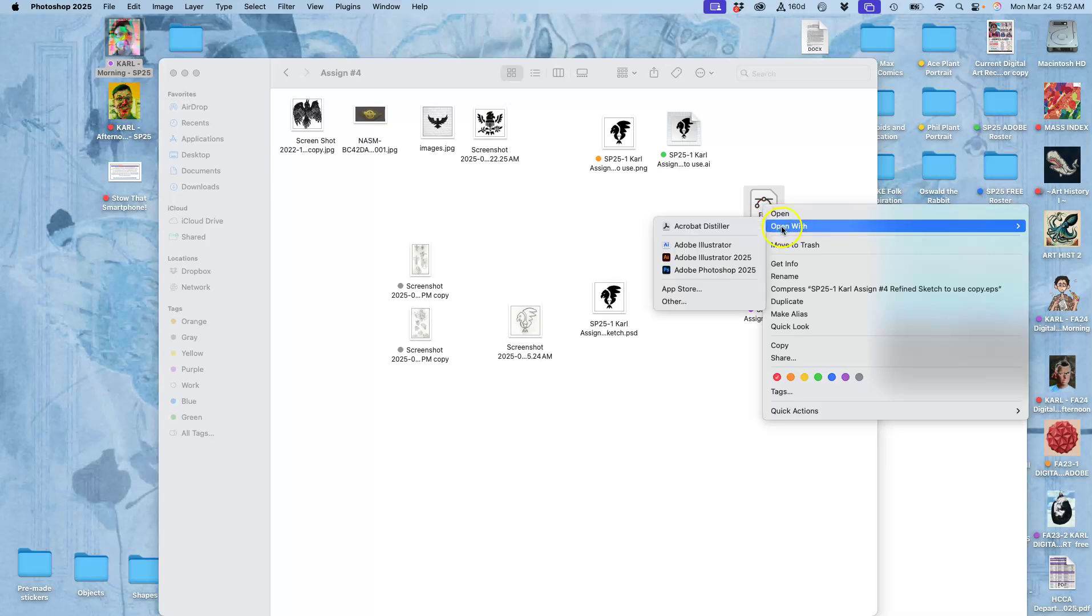
{"action": "left_click", "coordinate": [732, 270]}
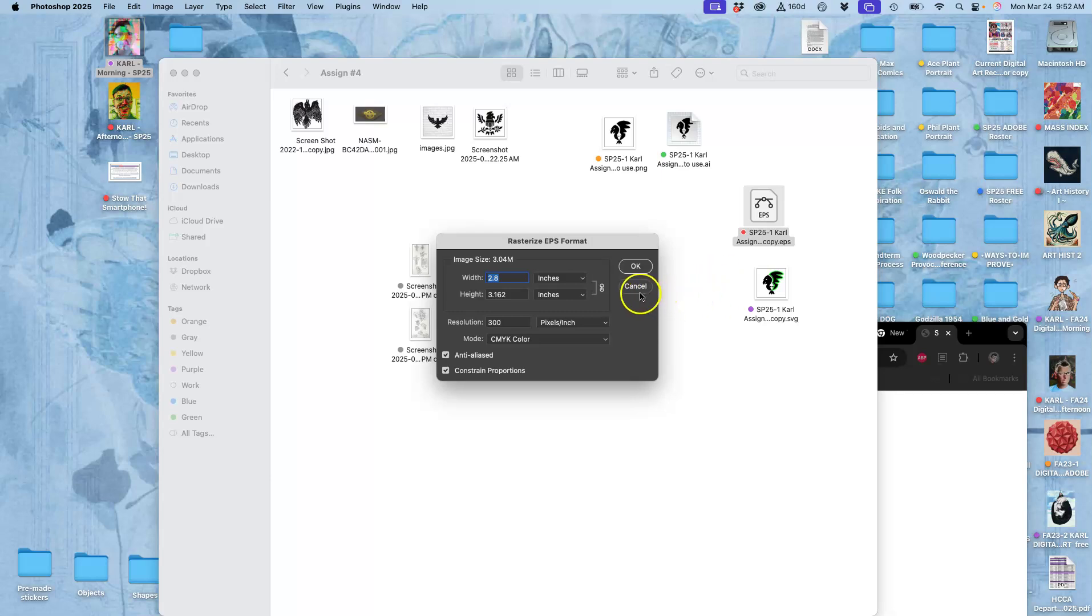
{"action": "left_click", "coordinate": [638, 289]}
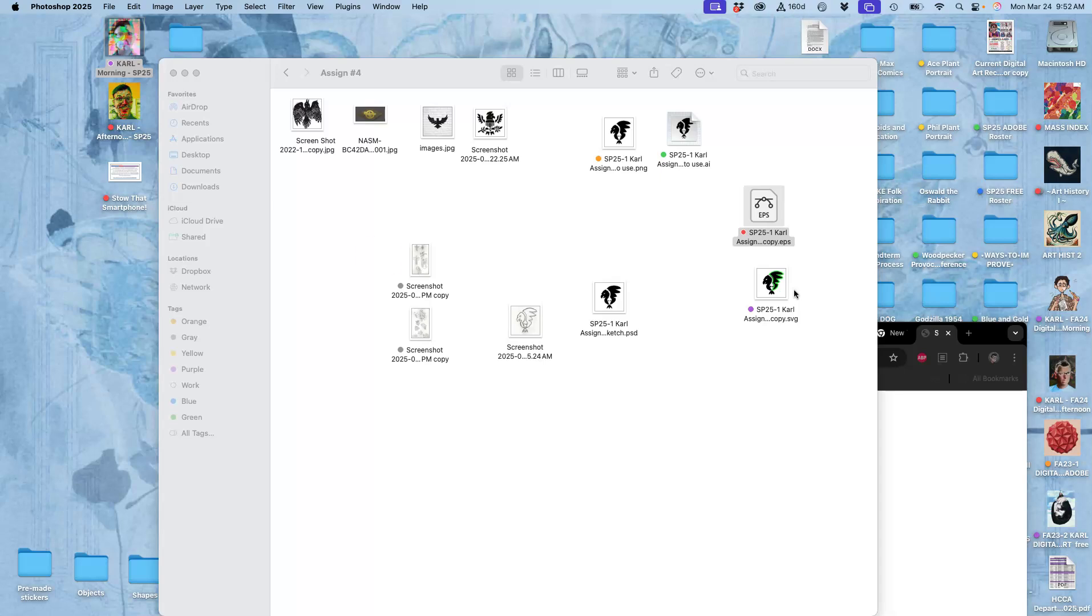
Step: Switch to Photoshop and start a new document named with SP25-1, the artist's first name and "Assign 4 Black Shape Vector"
{"action": "left_click", "coordinate": [15, 210]}
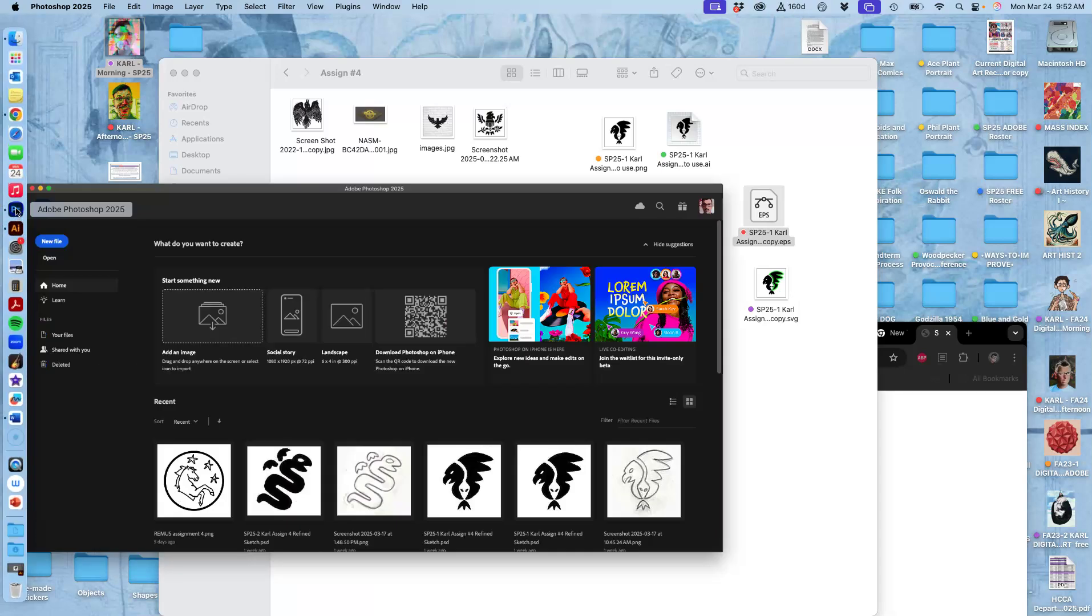
{"action": "left_click", "coordinate": [110, 8]}
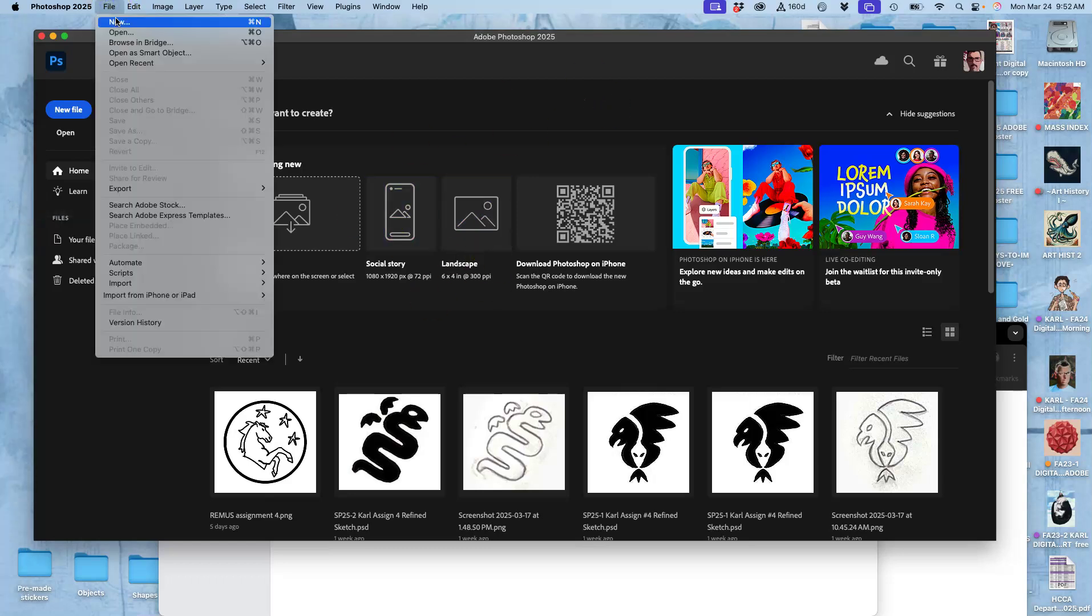
{"action": "left_click", "coordinate": [117, 23]}
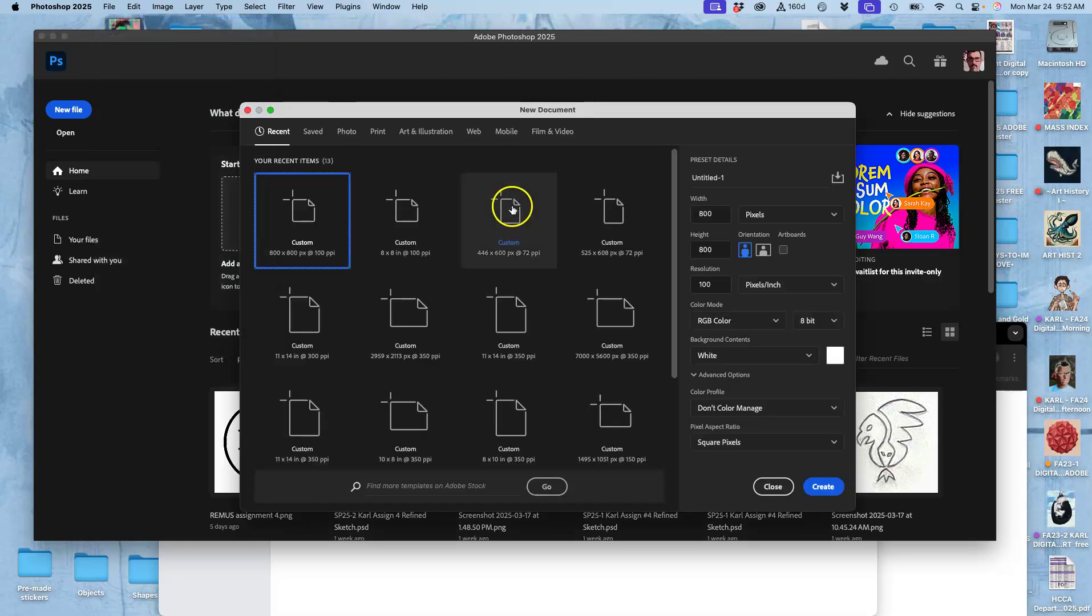
{"action": "left_click", "coordinate": [727, 177]}
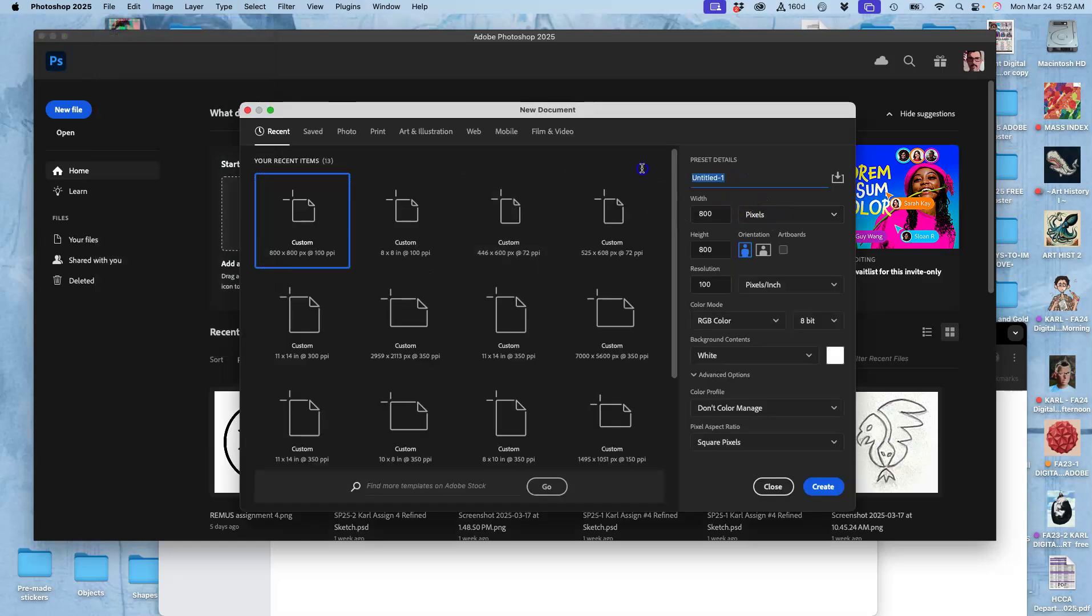
{"action": "type", "text": "SP2"}
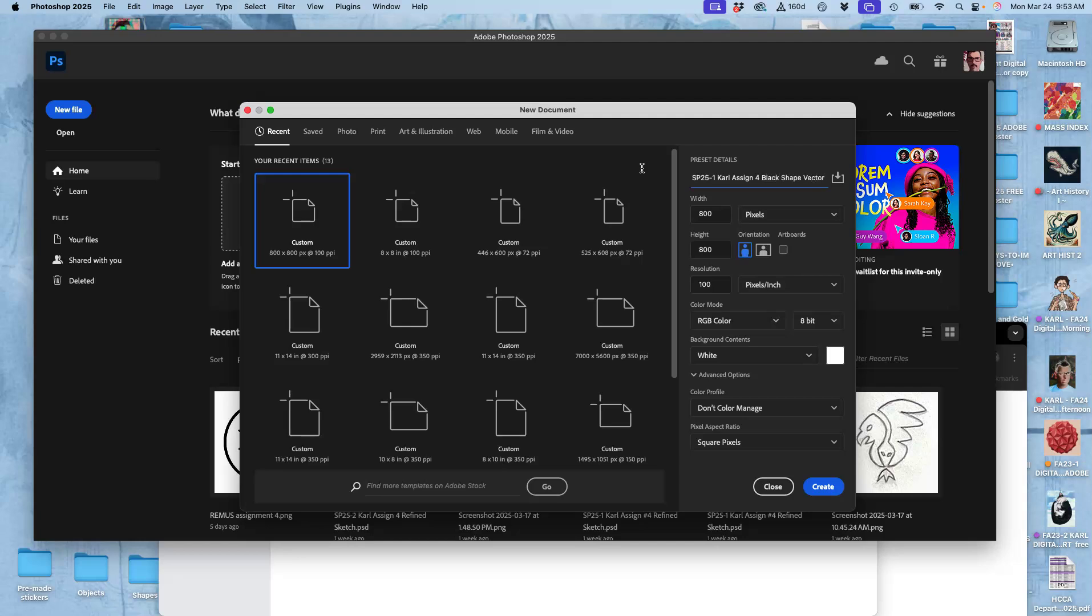
{"action": "type", "text": "with Colo"}
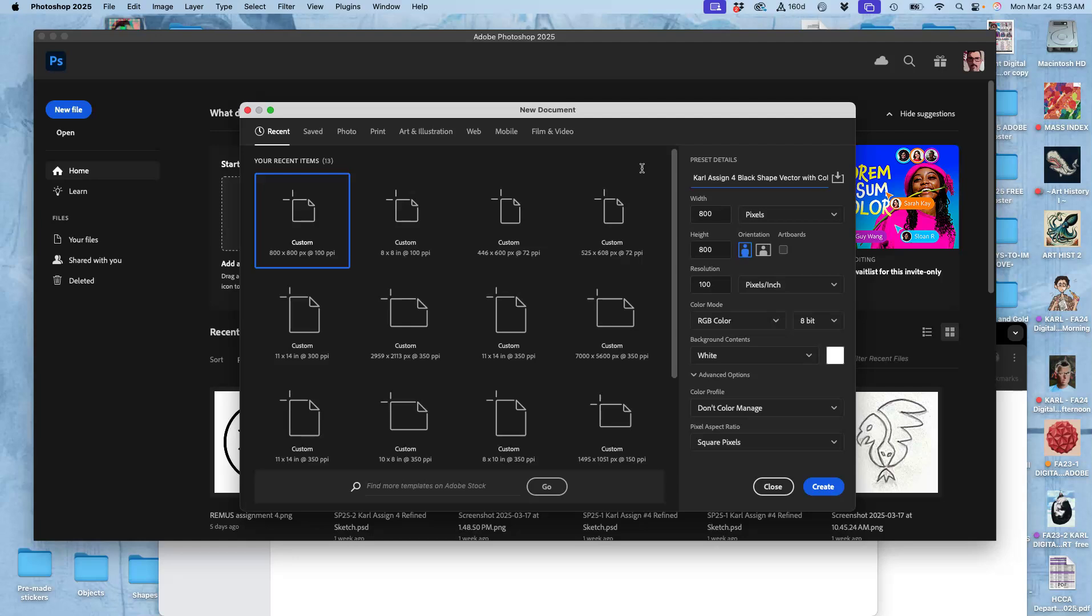
{"action": "key", "text": "BackSpace"}
{"action": "key", "text": "BackSpace"}
{"action": "key", "text": "BackSpace"}
{"action": "key", "text": "BackSpace"}
{"action": "key", "text": "BackSpace"}
{"action": "key", "text": "BackSpace"}
{"action": "key", "text": "BackSpace"}
{"action": "key", "text": "BackSpace"}
{"action": "key", "text": "BackSpace"}
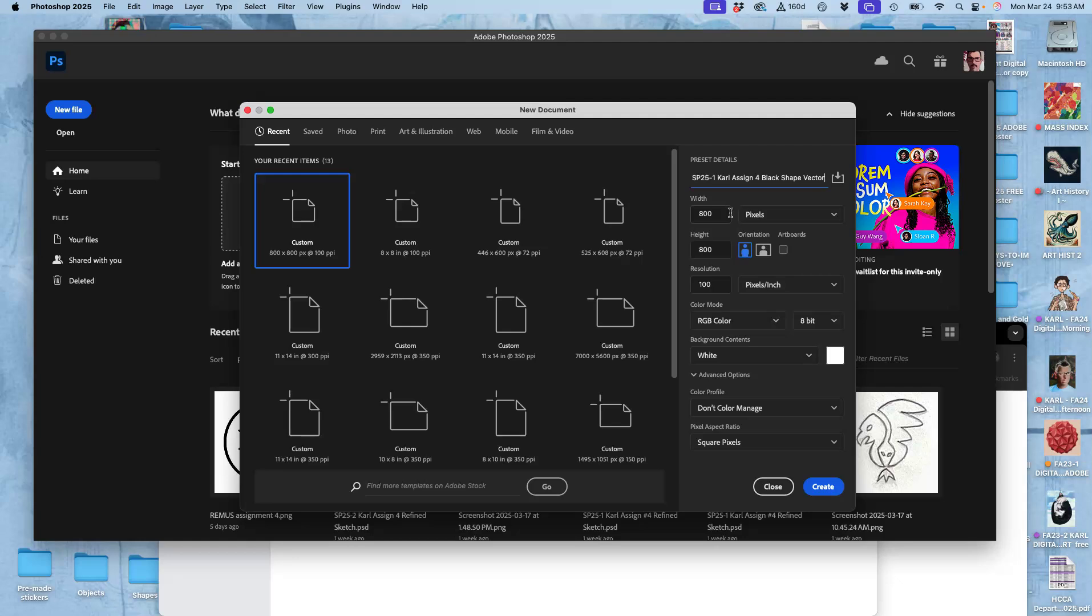
Step: Set the new document to 8 by 10 inches at 350 pixels/inch and create it
{"action": "left_click", "coordinate": [756, 219]}
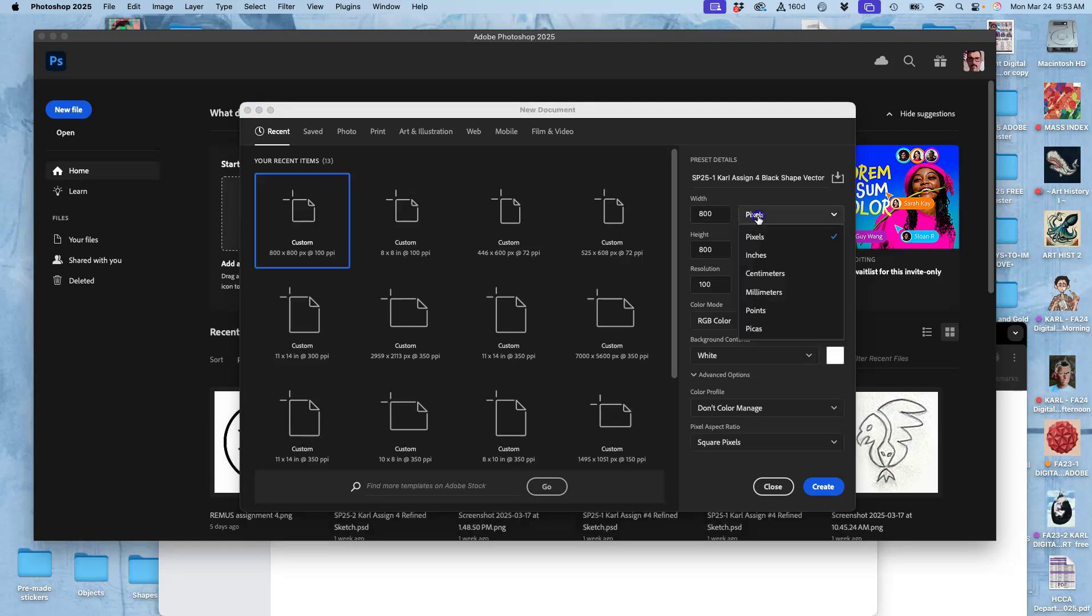
{"action": "left_click", "coordinate": [757, 258]}
{"action": "left_click_drag", "start_coordinate": [722, 253], "coordinate": [683, 250]}
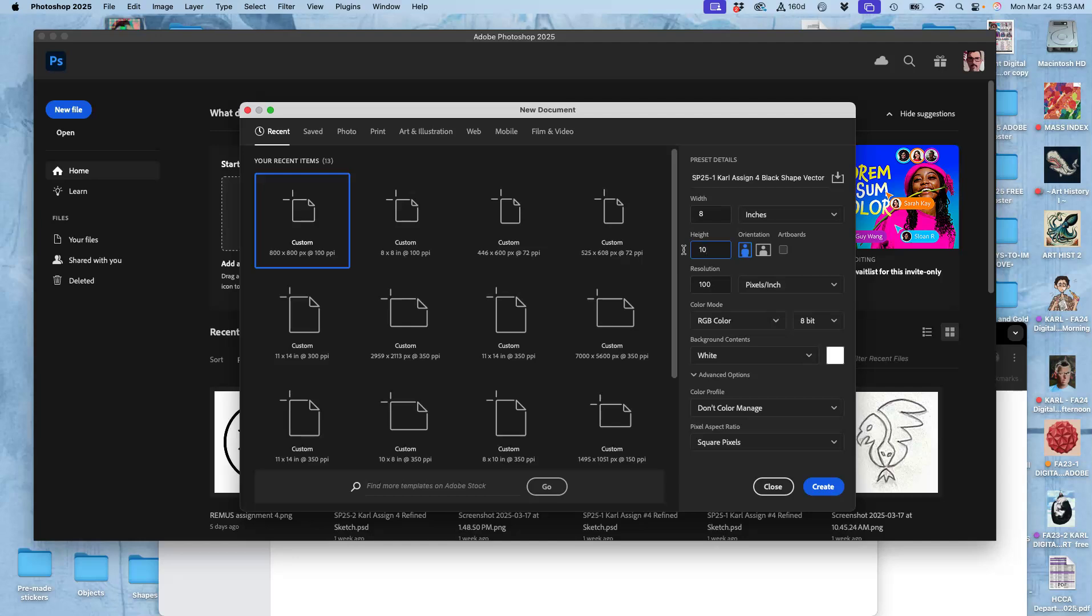
{"action": "left_click_drag", "start_coordinate": [717, 284], "coordinate": [690, 284]}
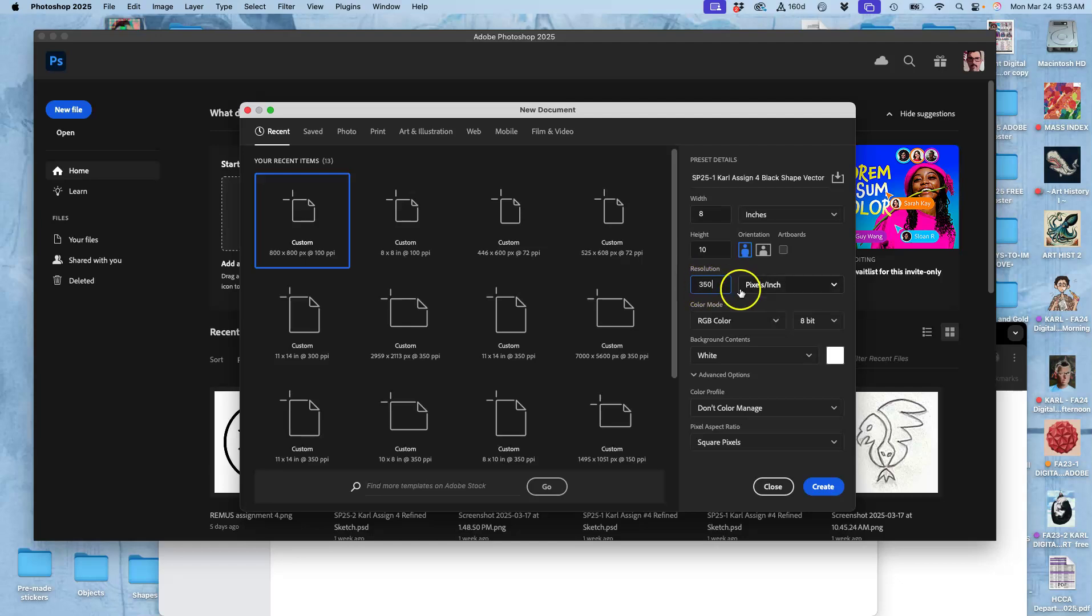
{"action": "left_click", "coordinate": [823, 486]}
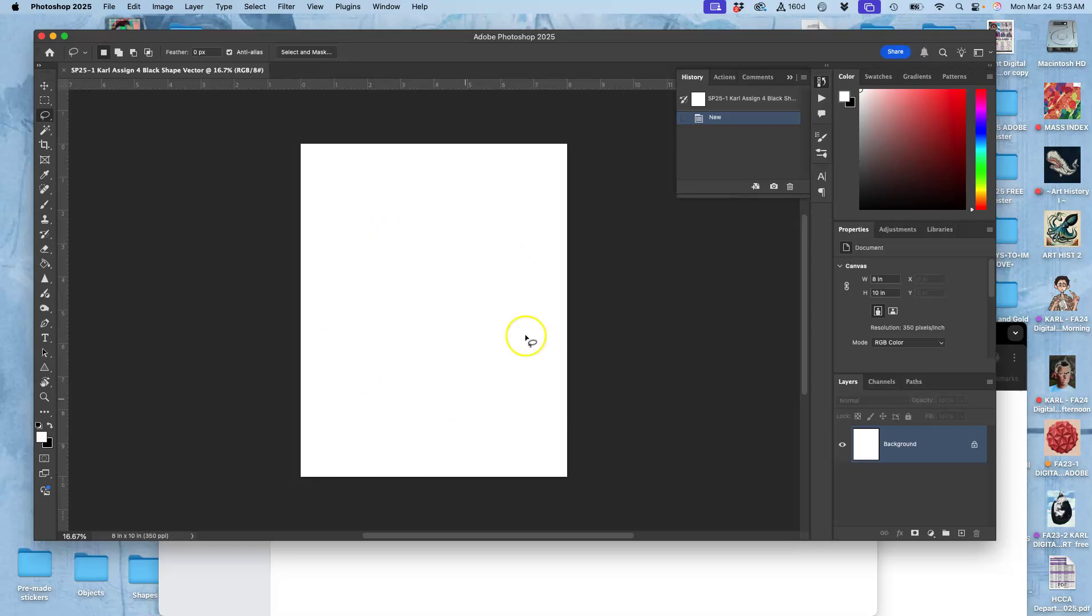
Step: Check the blank document's file size, dimensions and resolution in Image Size
{"action": "left_click", "coordinate": [161, 8]}
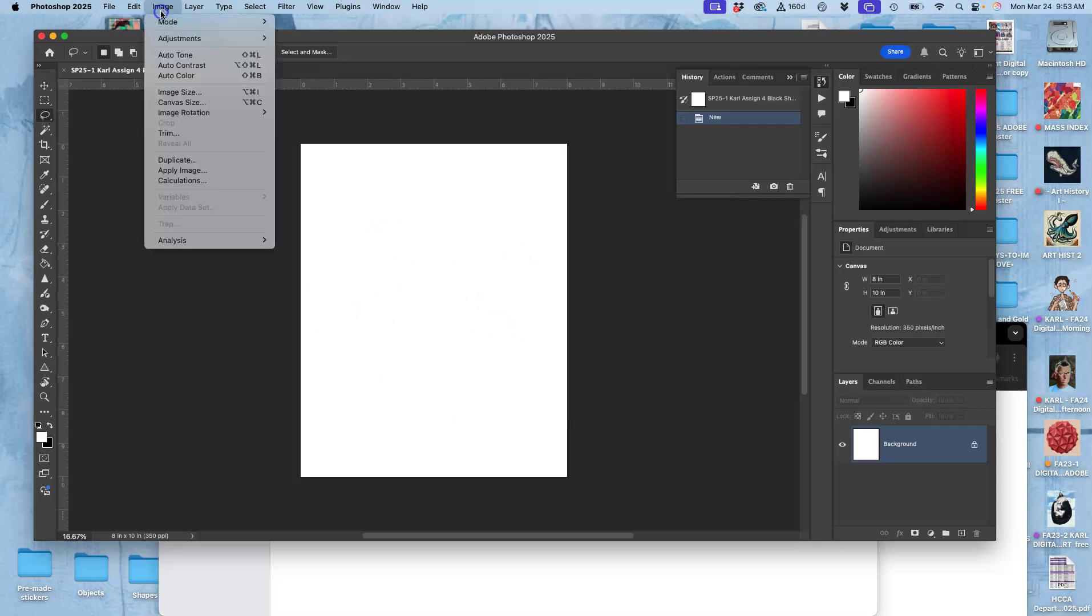
{"action": "left_click", "coordinate": [187, 91]}
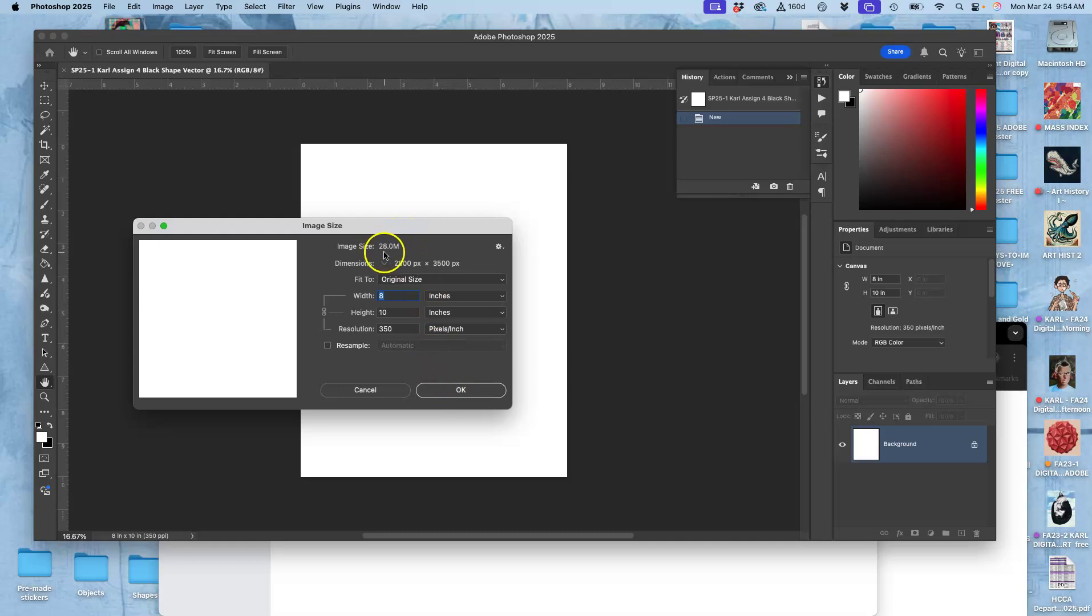
{"action": "left_click", "coordinate": [450, 396]}
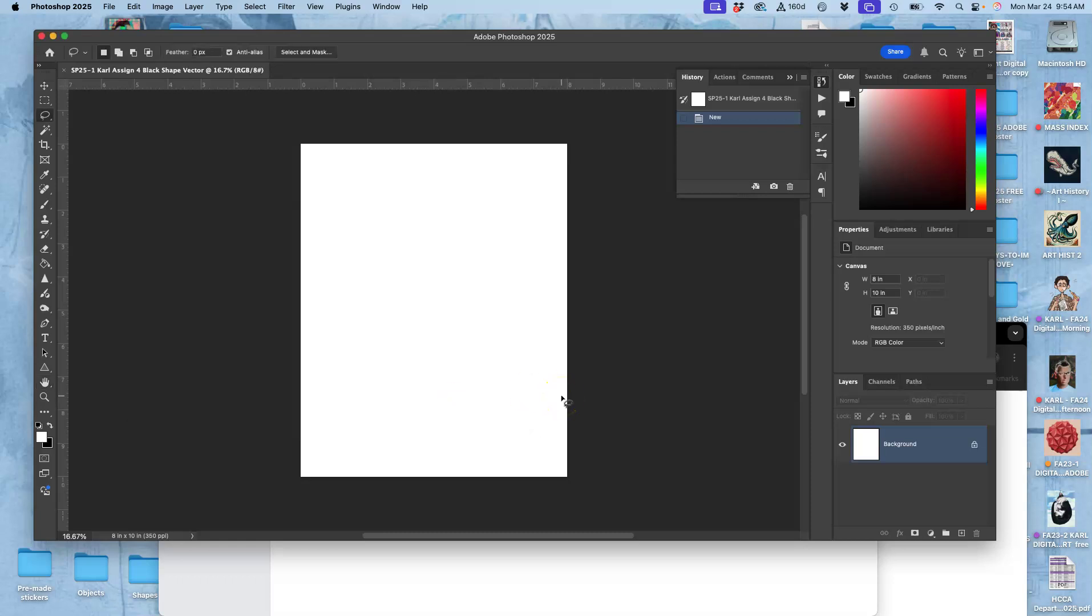
Step: Switch to the Assign #4 folder in Finder and check the EPS copy's file size in its file information
{"action": "left_click", "coordinate": [658, 571]}
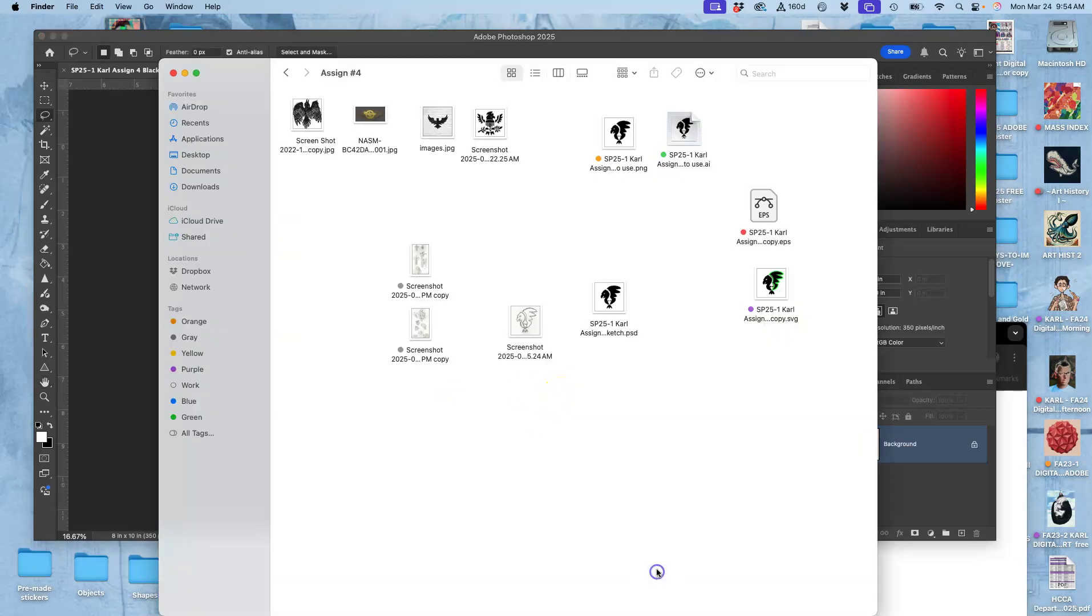
{"action": "right_click", "coordinate": [762, 223]}
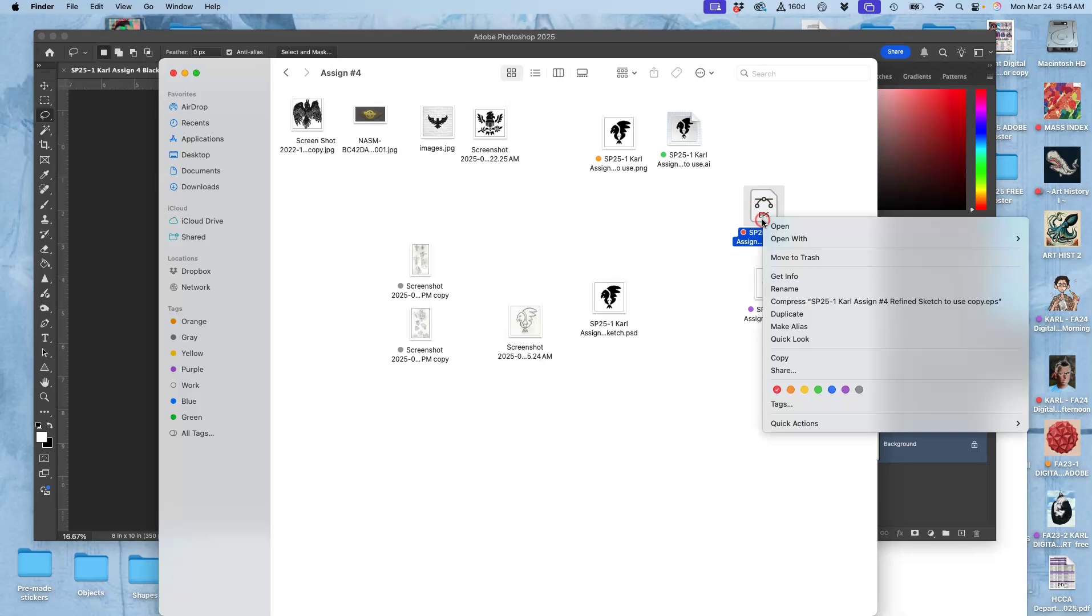
{"action": "left_click", "coordinate": [774, 279]}
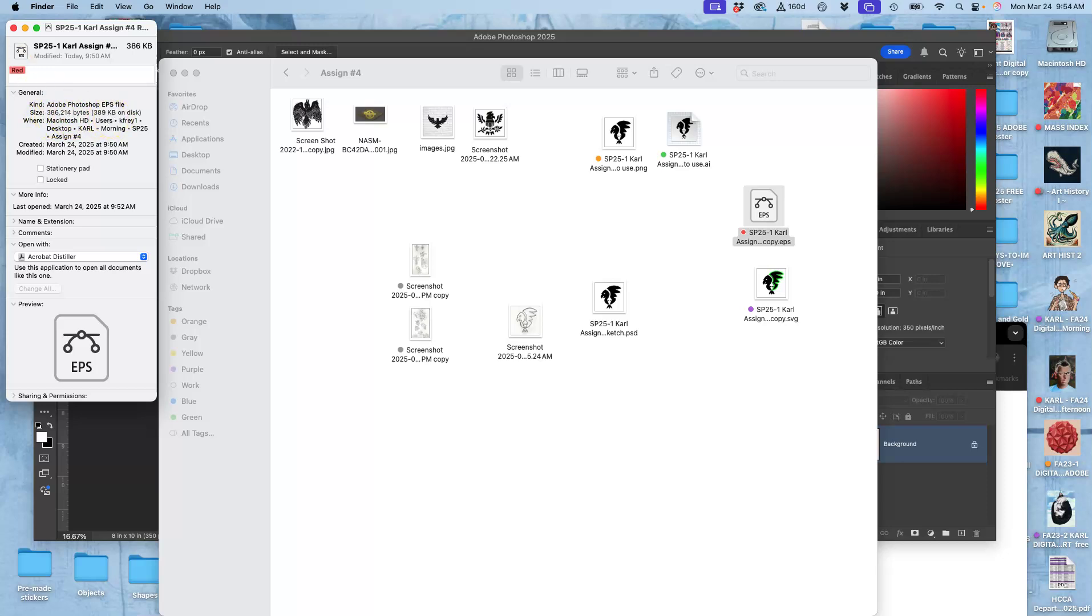
{"action": "left_click", "coordinate": [14, 27]}
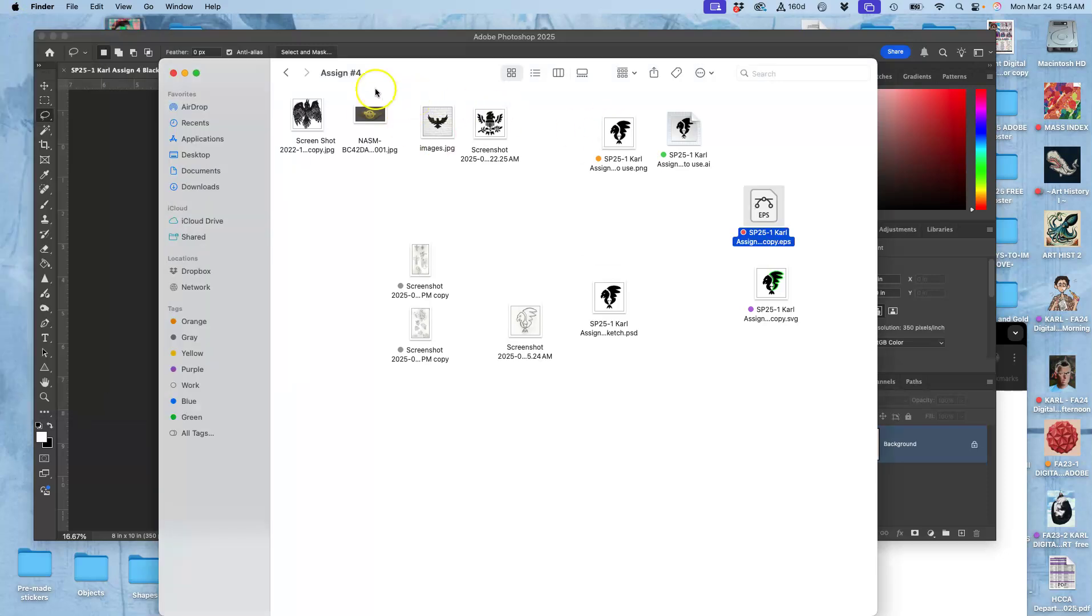
Step: Place the EPS copy from the Assign #4 folder on the blank Photoshop canvas, scaled to about 255% and centered on the page
{"action": "left_click_drag", "start_coordinate": [248, 67], "coordinate": [350, 406]}
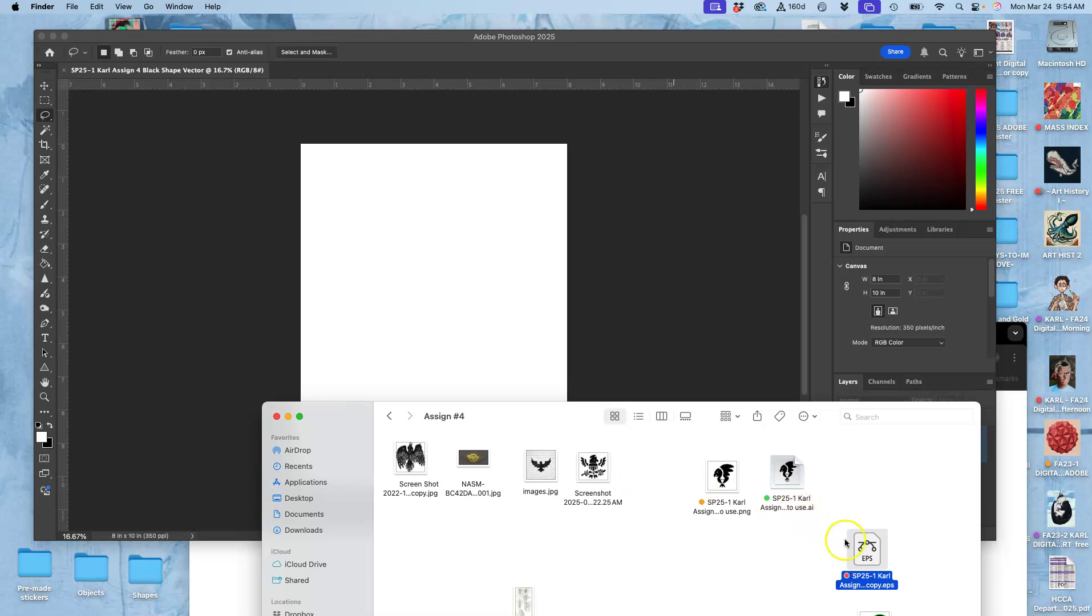
{"action": "left_click_drag", "start_coordinate": [856, 539], "coordinate": [428, 269]}
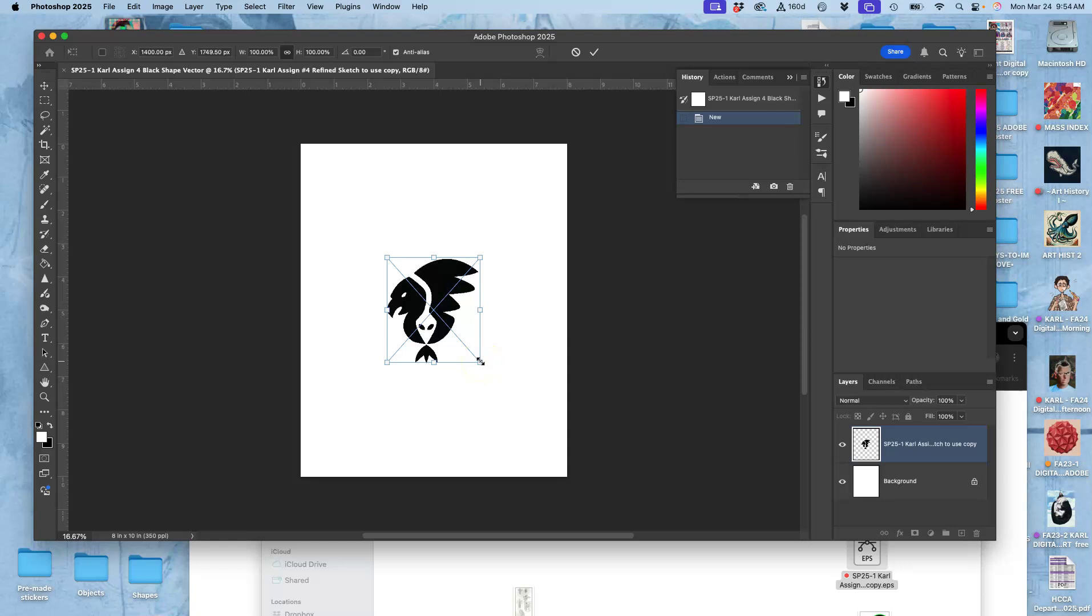
{"action": "left_click_drag", "start_coordinate": [480, 361], "coordinate": [539, 452]}
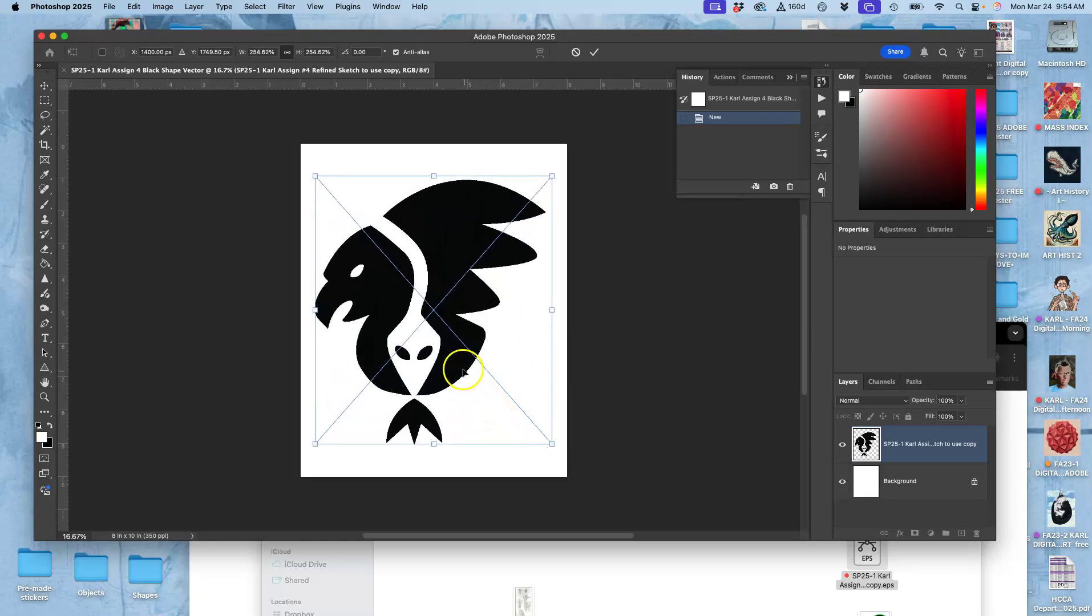
{"action": "left_click_drag", "start_coordinate": [455, 367], "coordinate": [462, 369]}
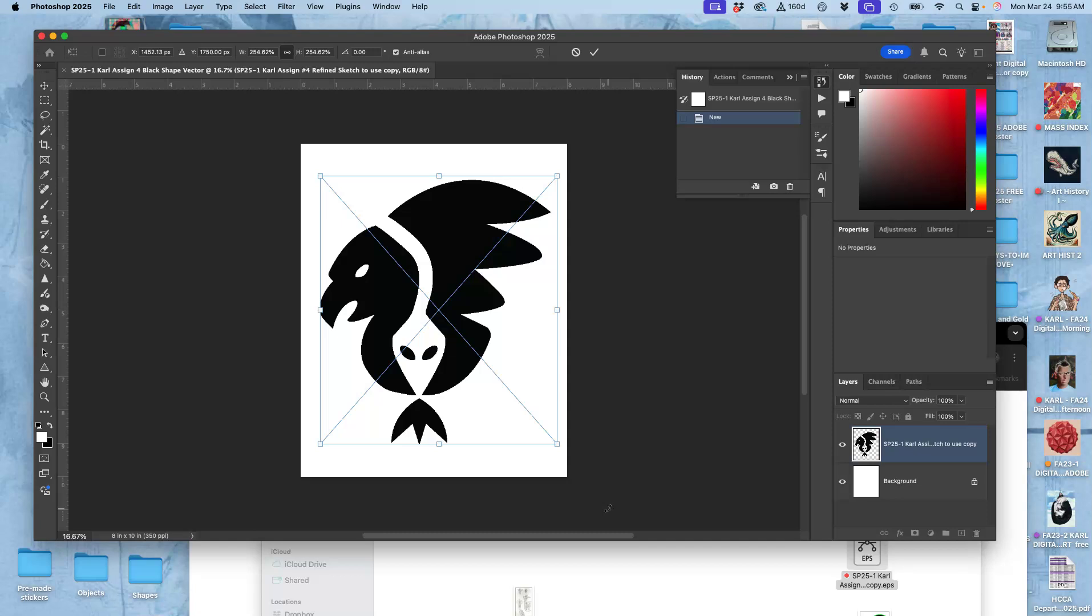
{"action": "left_click", "coordinate": [469, 338]}
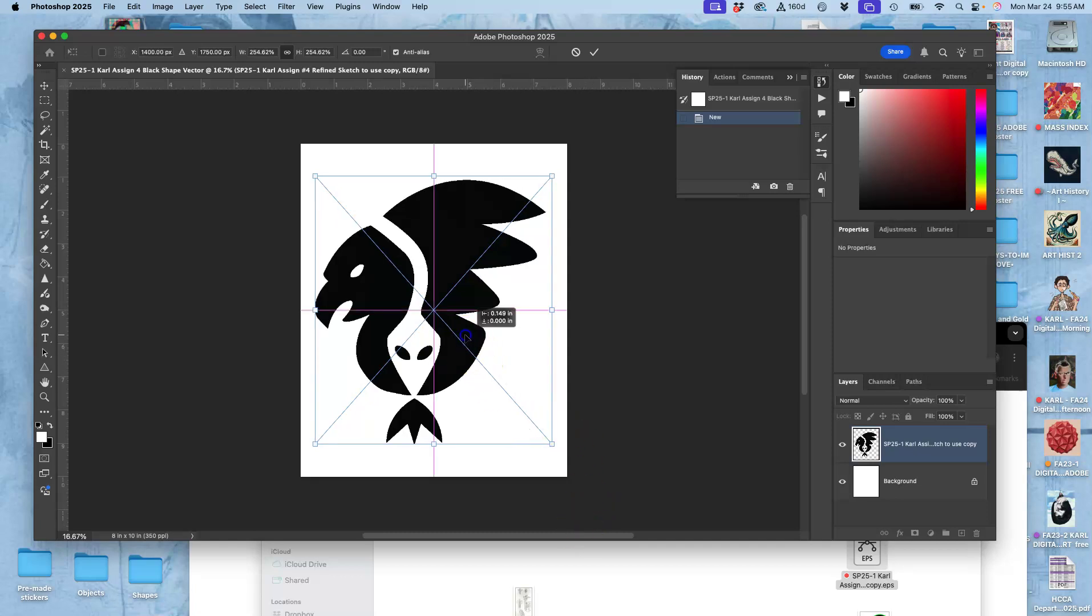